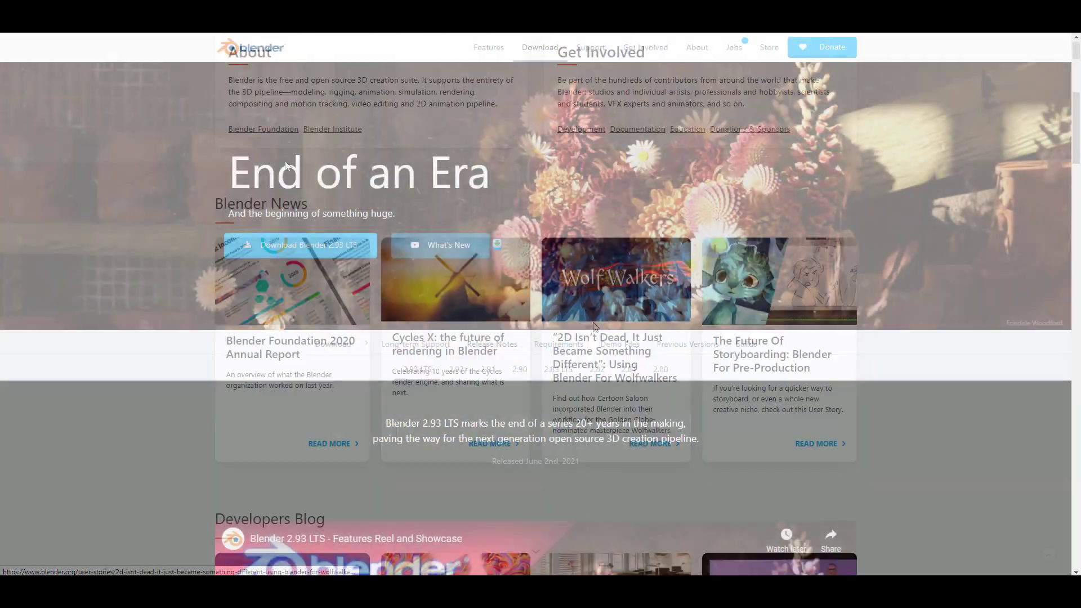
Step: Look through the Blender 2.93 LTS release page, from the feature videos down to the Geometry Nodes building example
scroll(920, 239, "down", 2)
scroll(874, 242, "down", 5)
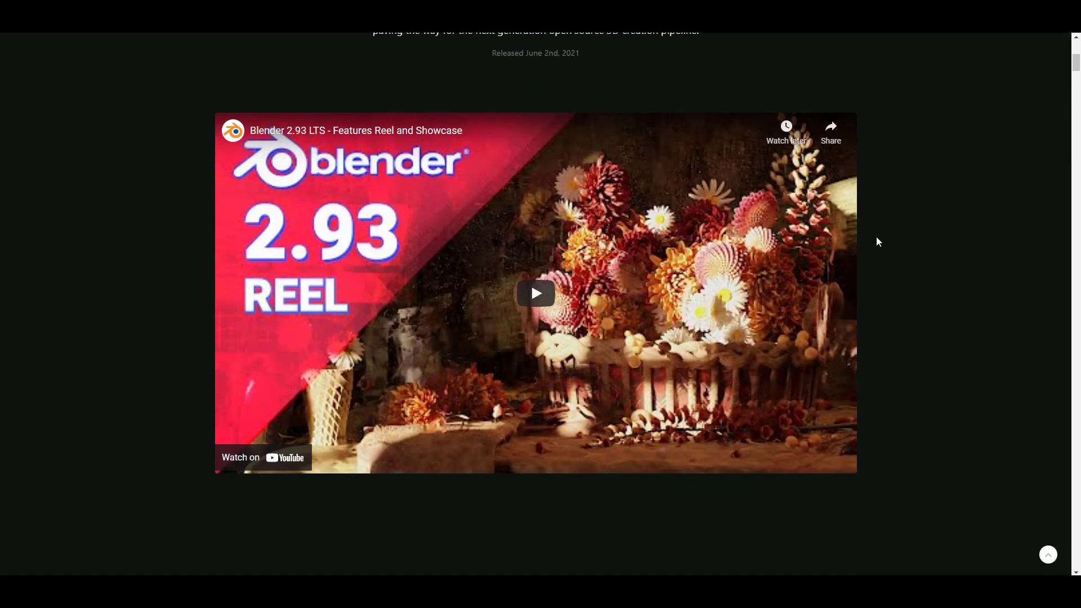
scroll(877, 242, "down", 5)
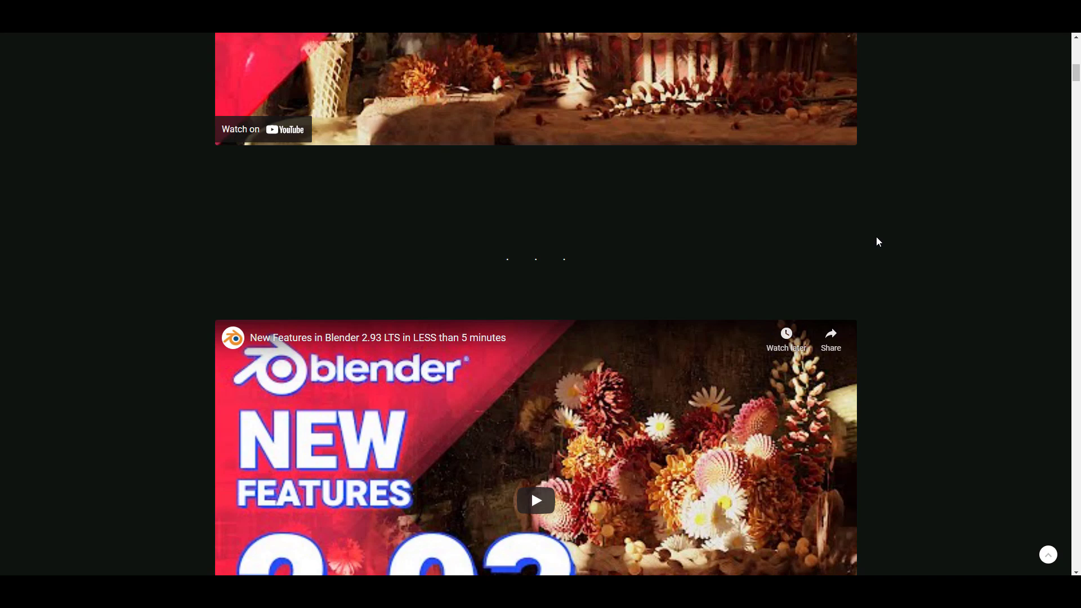
scroll(877, 242, "down", 15)
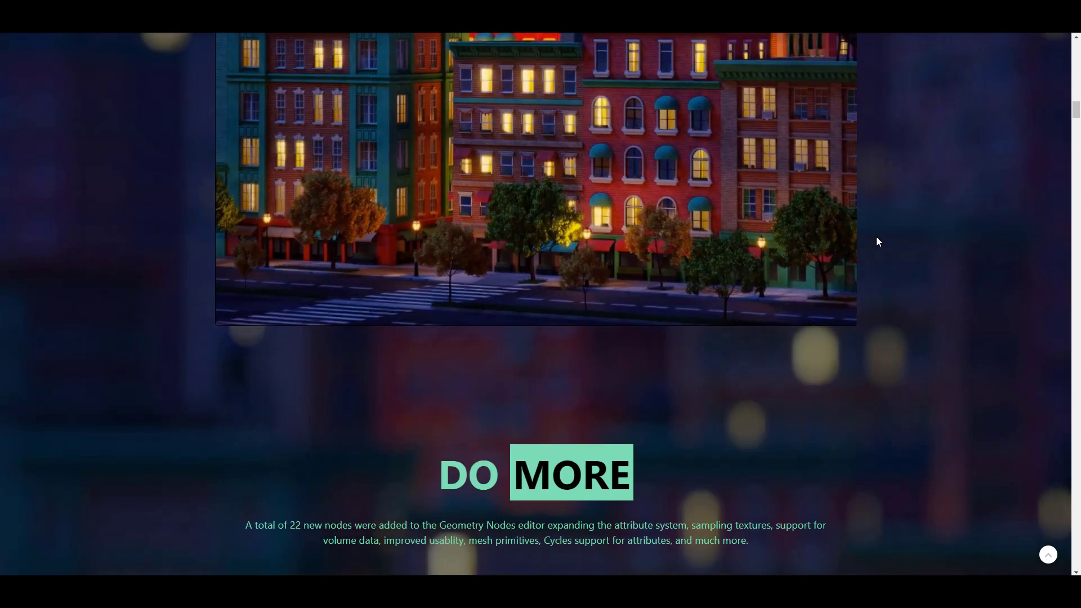
scroll(877, 237, "down", 20)
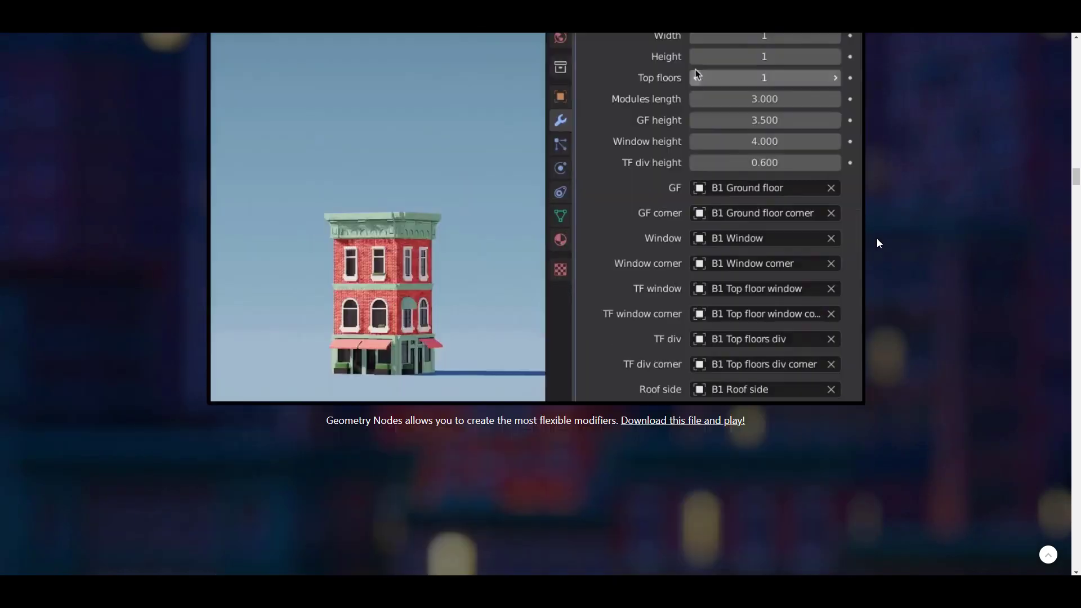
scroll(877, 239, "down", 20)
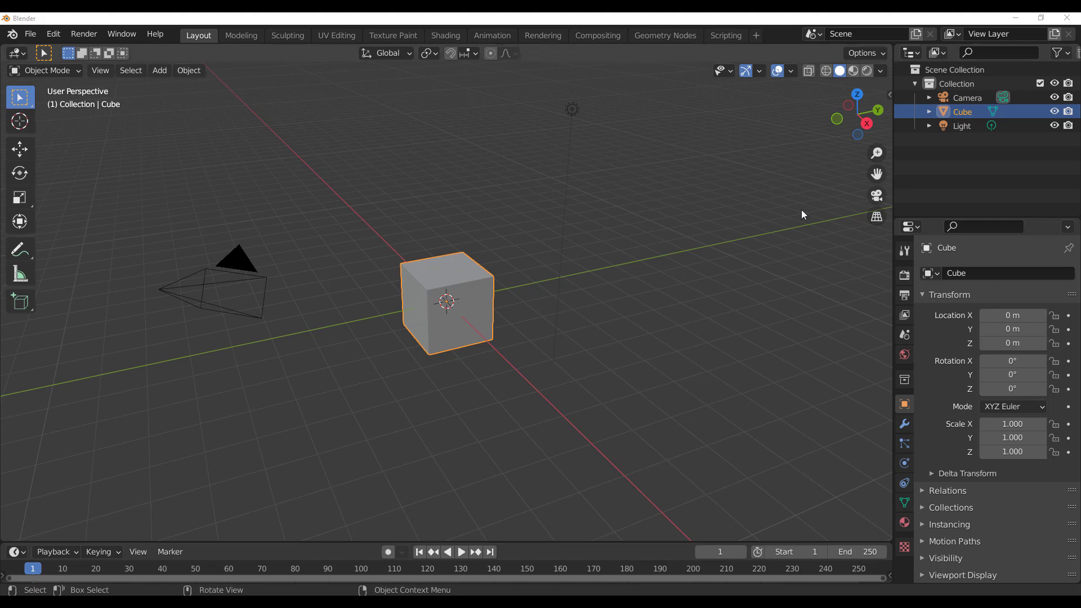
Step: Disable the cube's render visibility, and re-enable it
middle_click_drag(457, 280, 574, 267)
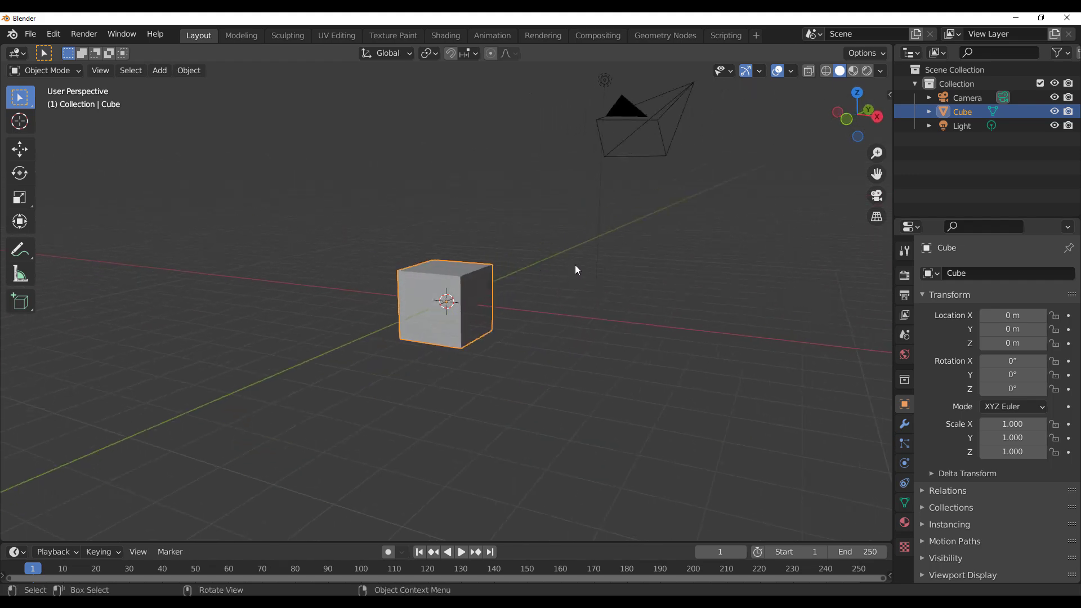
left_click(1068, 111)
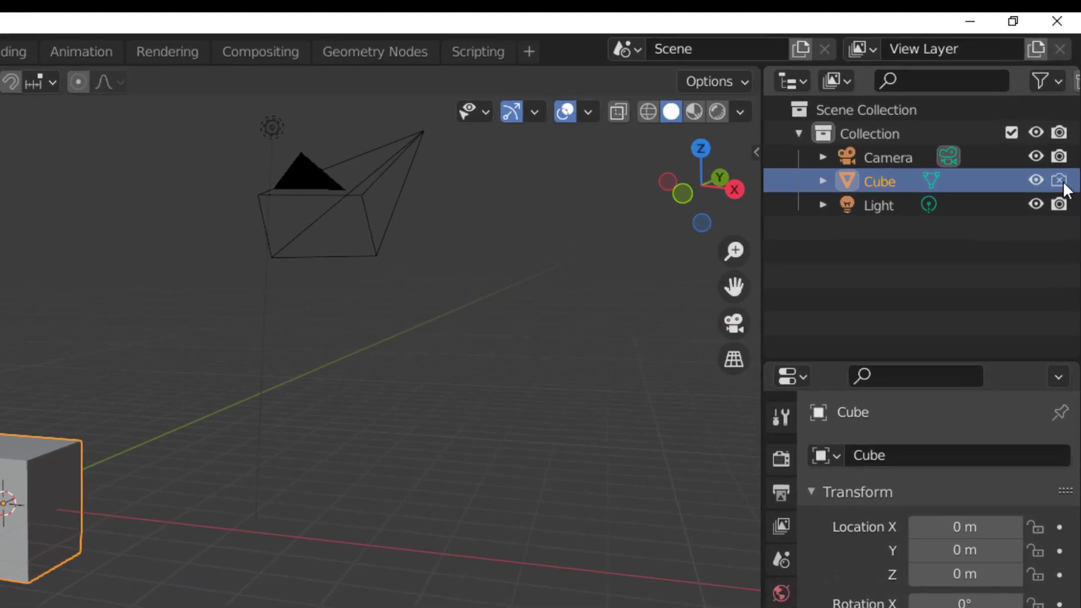
left_click(1060, 179)
Step: Rotate the cube freely to about -19.8° on X, 5.7° on Y and -14.5° on Z
middle_click_drag(484, 383, 396, 397)
key("r")
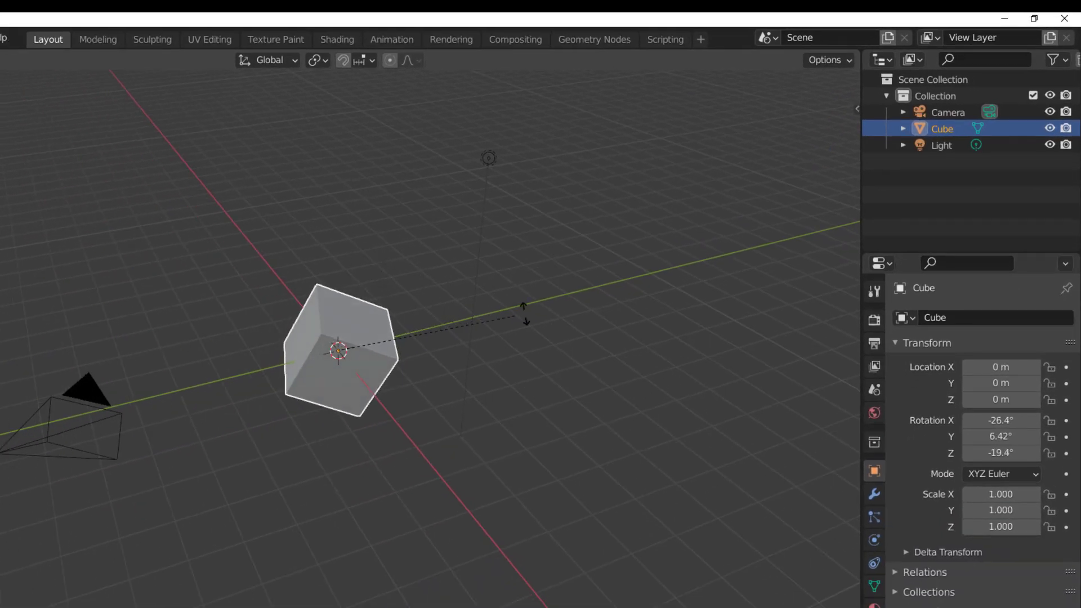
left_click(495, 297)
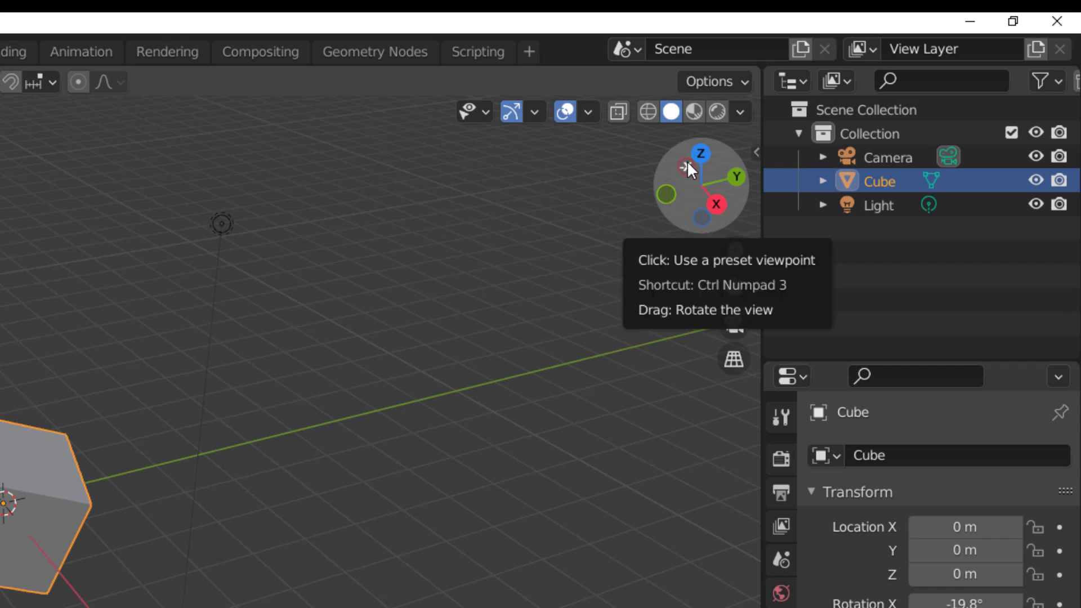
Step: Scale the cube up uniformly to about 1.93
left_click_drag(687, 160, 28, 482)
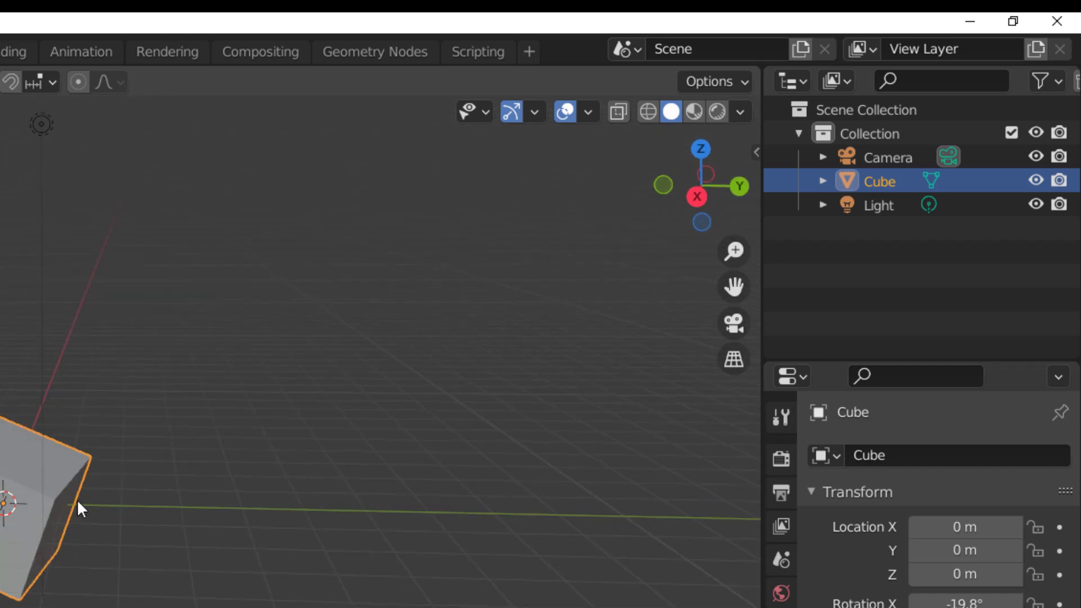
key("s")
left_click(188, 584)
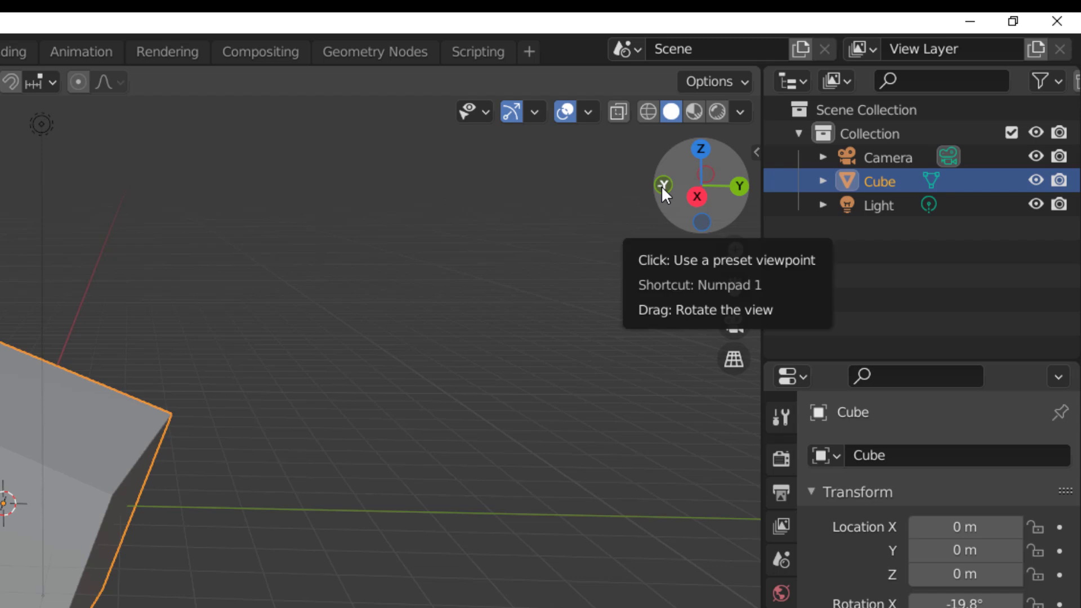
left_click_drag(661, 185, 515, 262)
middle_click_drag(179, 453, 133, 513)
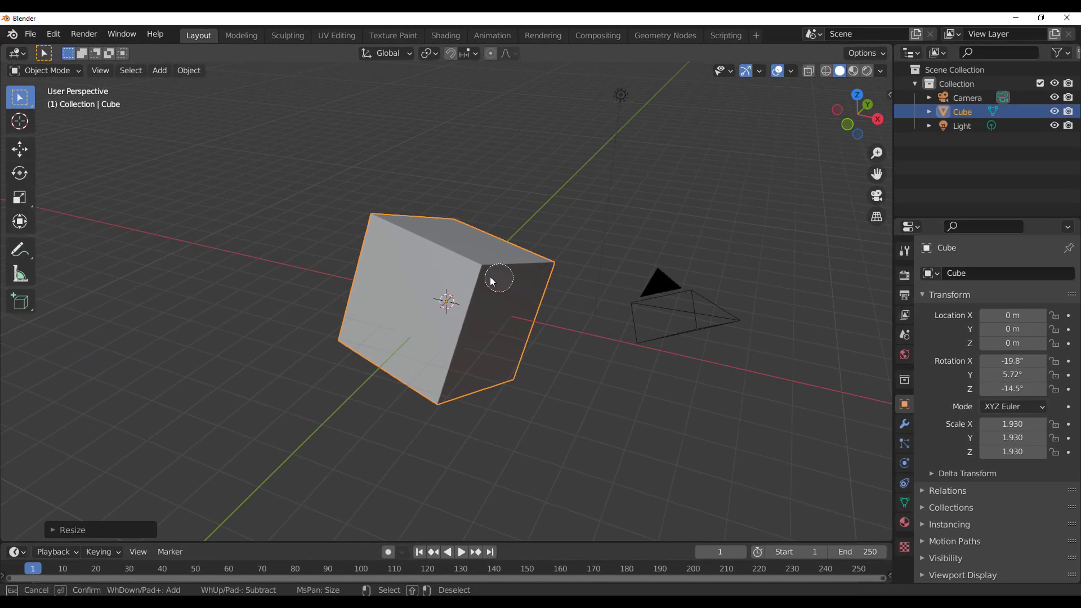
key("Escape")
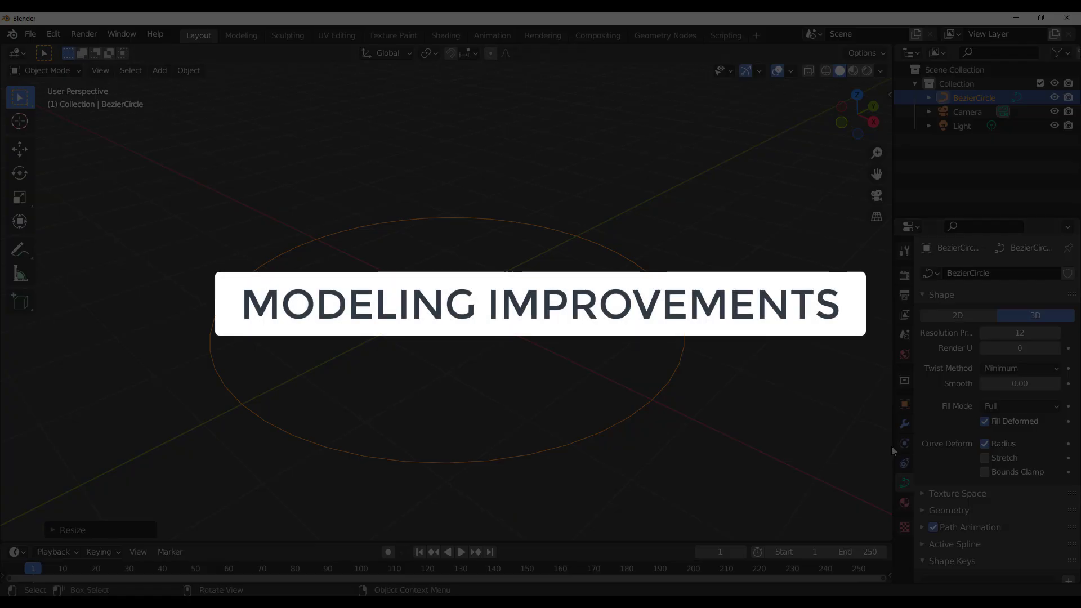
Step: Widen the properties area and expand the Bezier circle's Geometry settings
left_click_drag(891, 446, 857, 446)
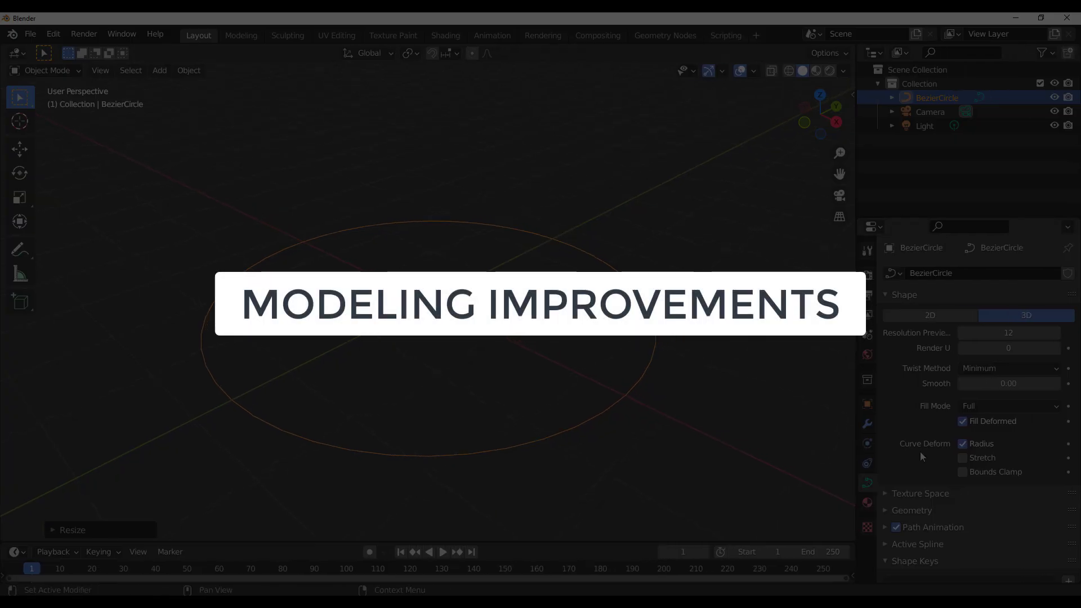
left_click(911, 510)
scroll(926, 406, "down", 10)
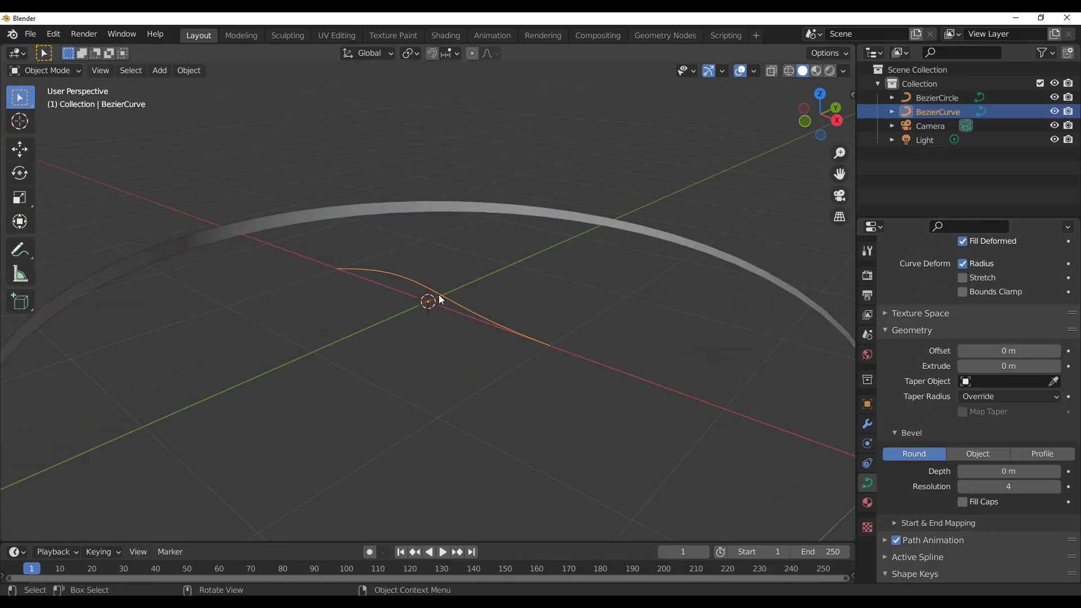
Step: Move a control point of the BezierCurve taper object in Edit Mode, and set the Bezier circle's Taper Radius to Add
key("Tab")
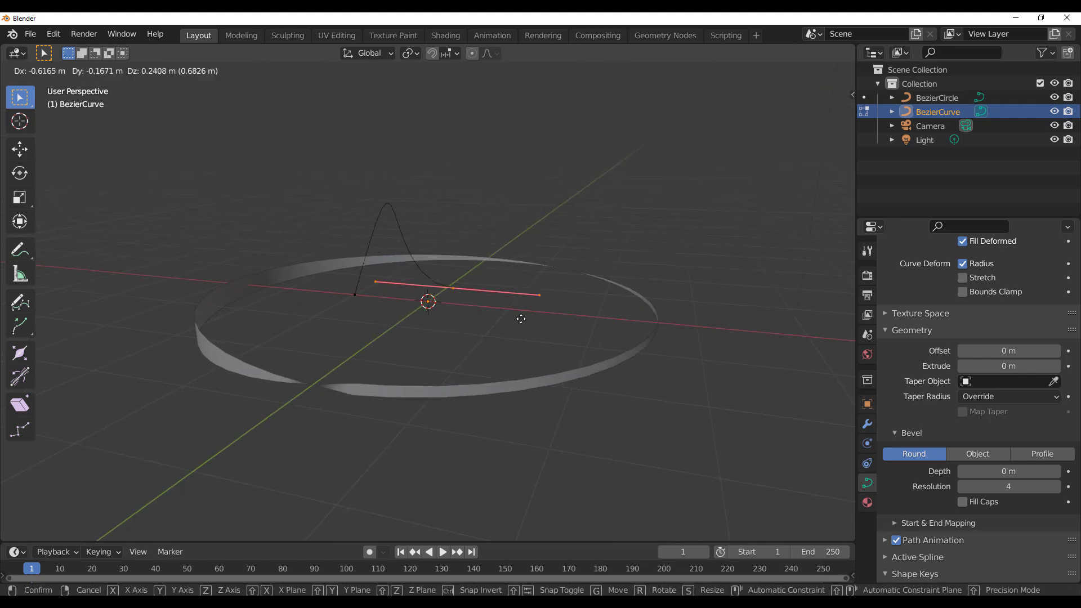
left_click(374, 309)
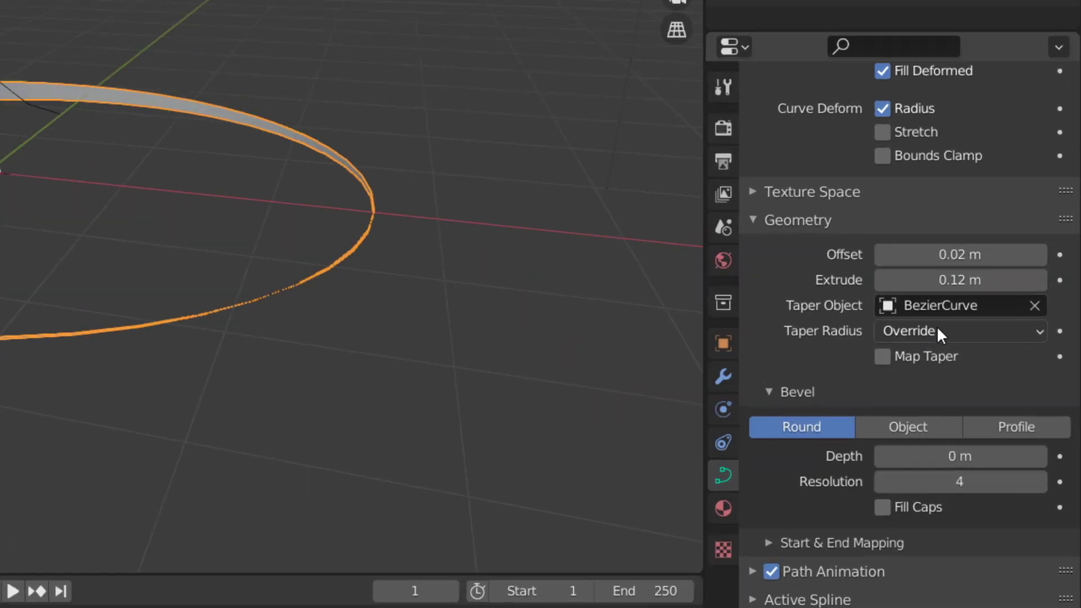
left_click(995, 396)
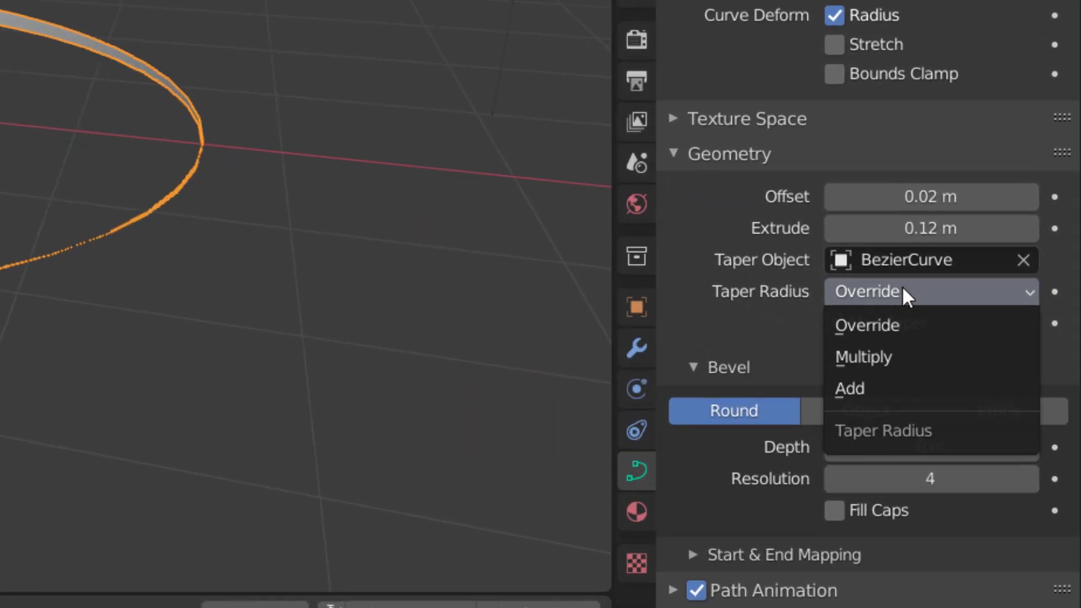
left_click(898, 388)
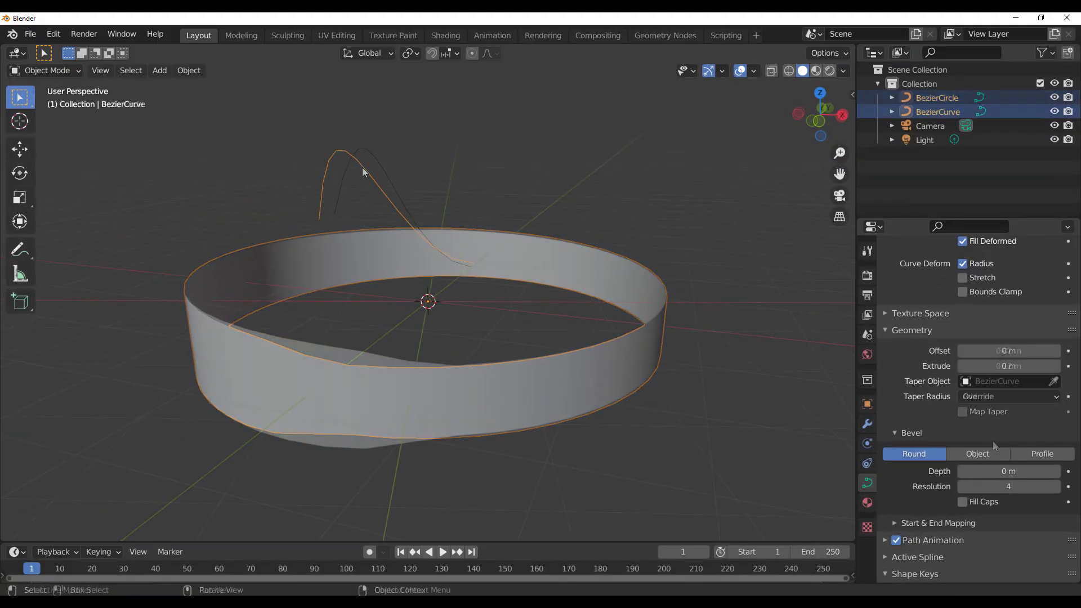
Step: Reshape the taper curve above the ring by raising its right end control point and lowering its left one
key("g")
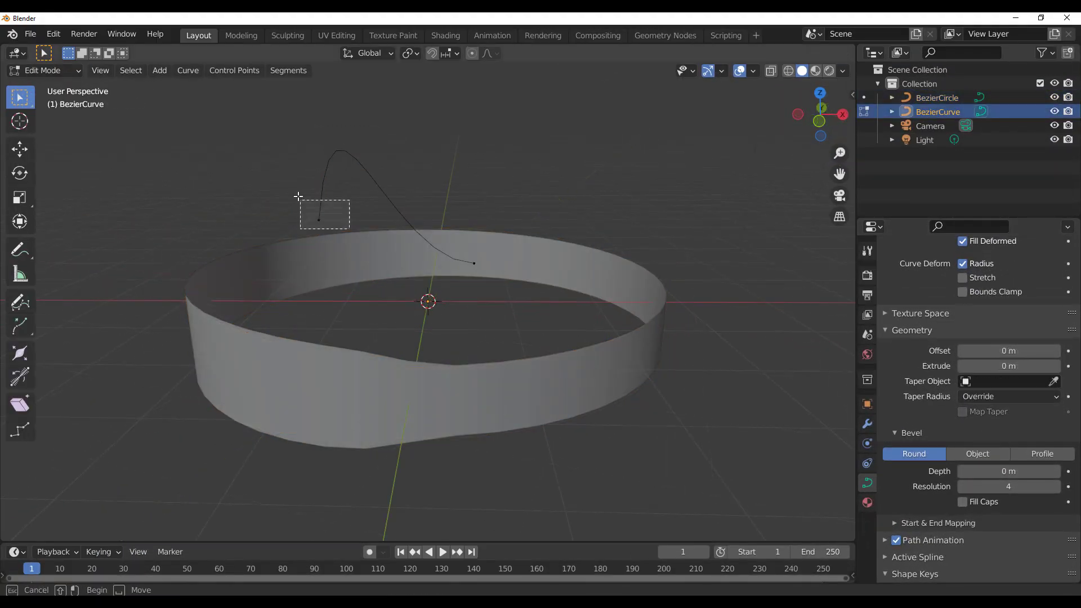
left_click(400, 249)
left_click(466, 269)
key("g")
left_click(603, 178)
middle_click_drag(422, 326, 475, 333)
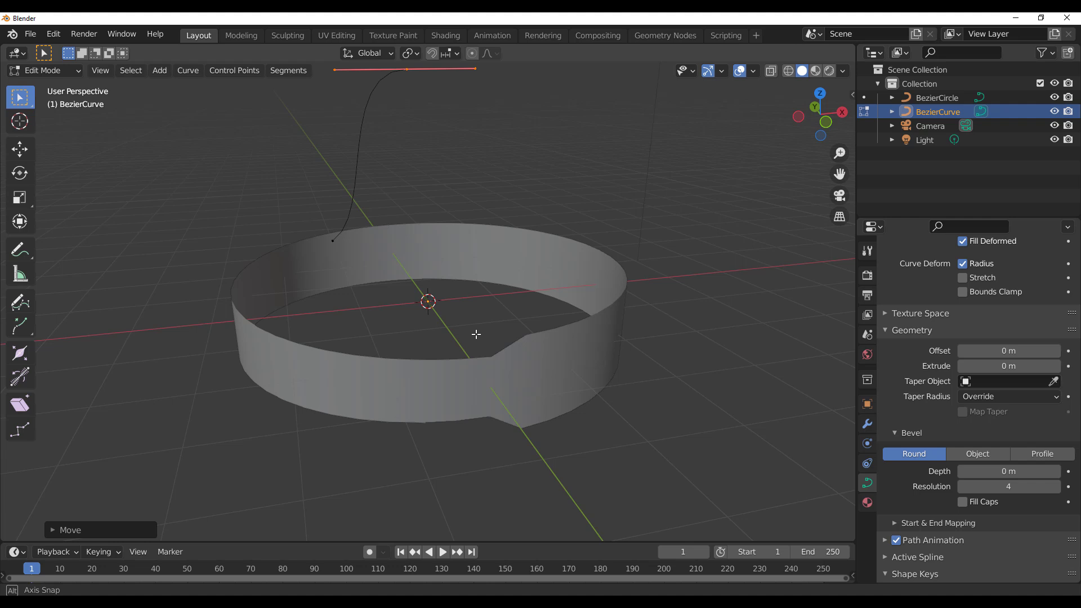
left_click(334, 238)
key("g")
left_click(340, 292)
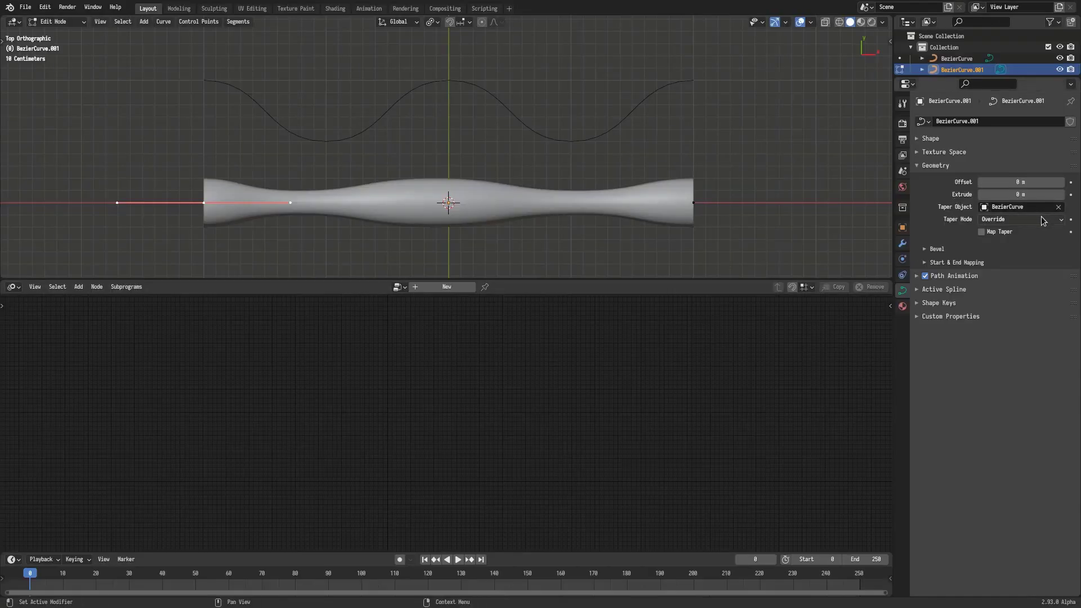
Step: Set the tapered tube's Taper Mode to Multiply and try fattening the radius of its left control point
left_click(1040, 220)
left_click(994, 245)
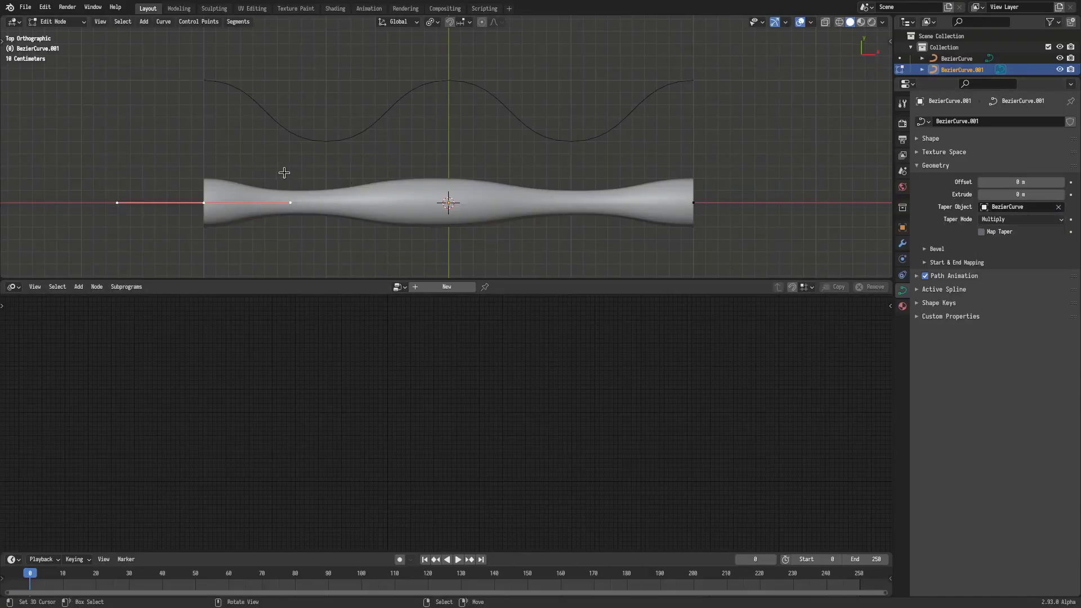
key("alt+s")
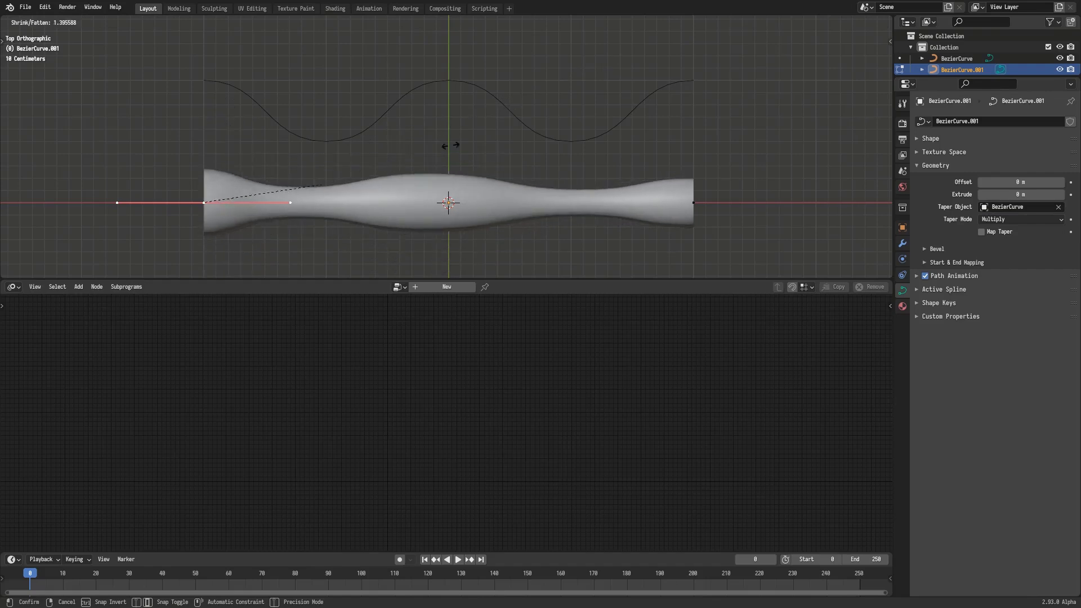
left_click(366, 164)
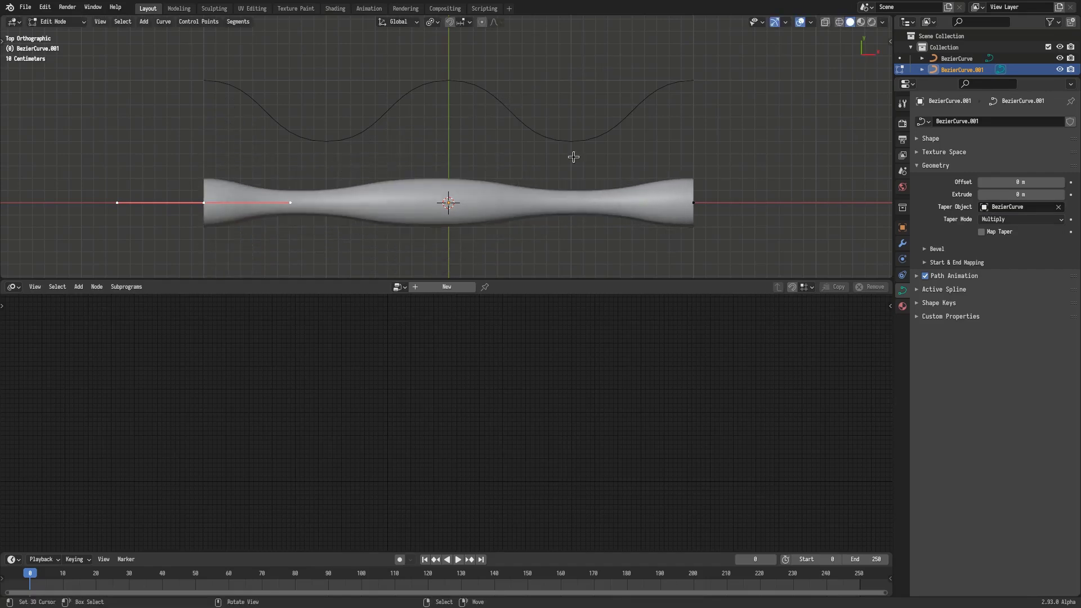
Step: Apply Suzanne's Subdivision modifier in Object Mode with UV Smooth at All, and inspect the UV layout in Edit Mode
middle_click_drag(726, 321, 676, 332)
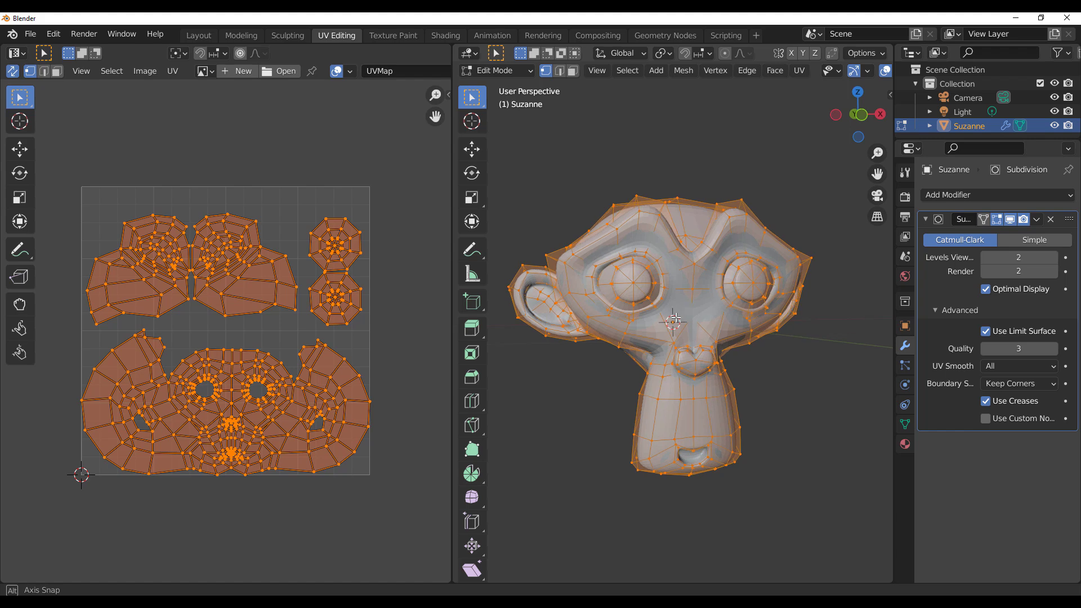
left_click(1036, 220)
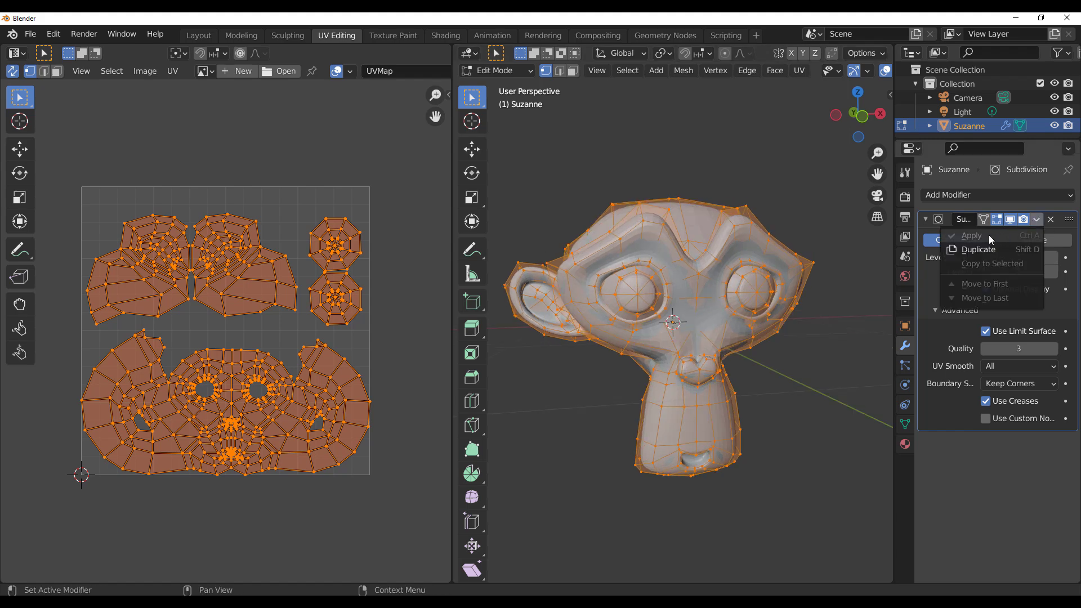
key("Tab")
left_click(1036, 219)
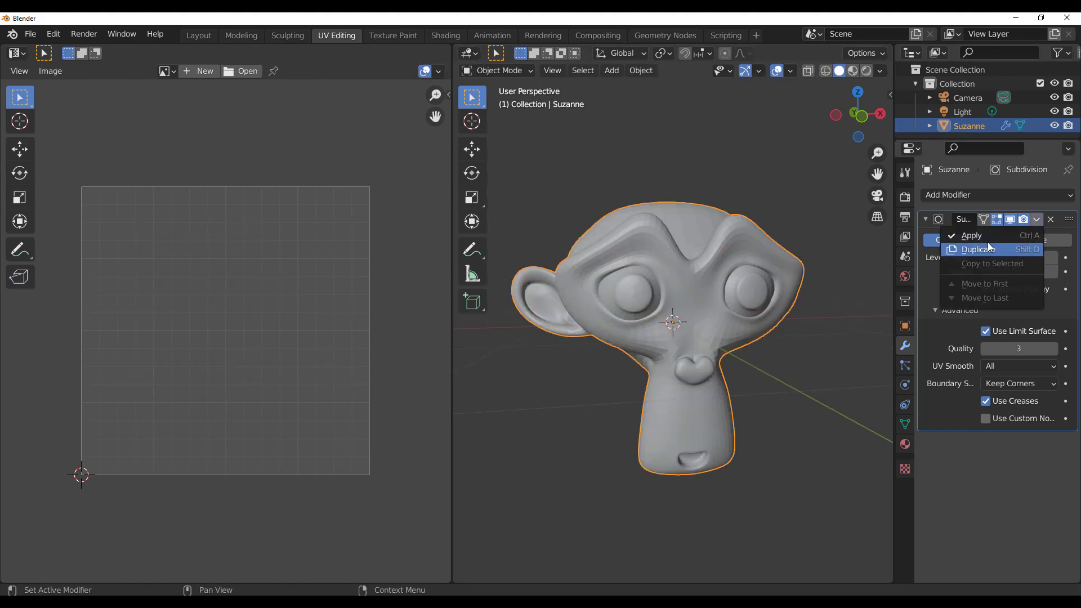
left_click(988, 242)
key("Tab")
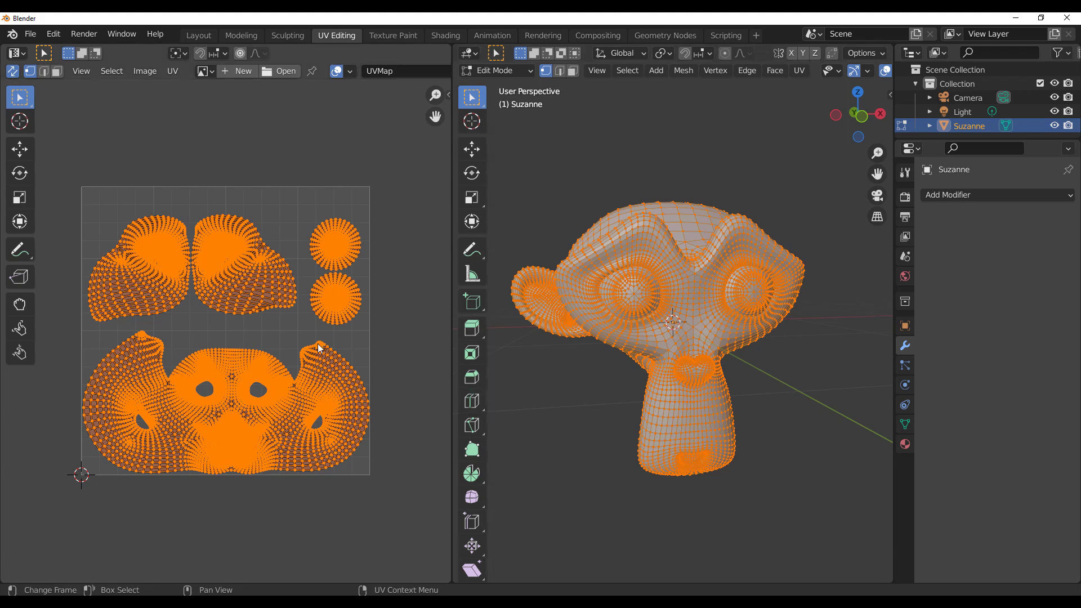
key("Tab")
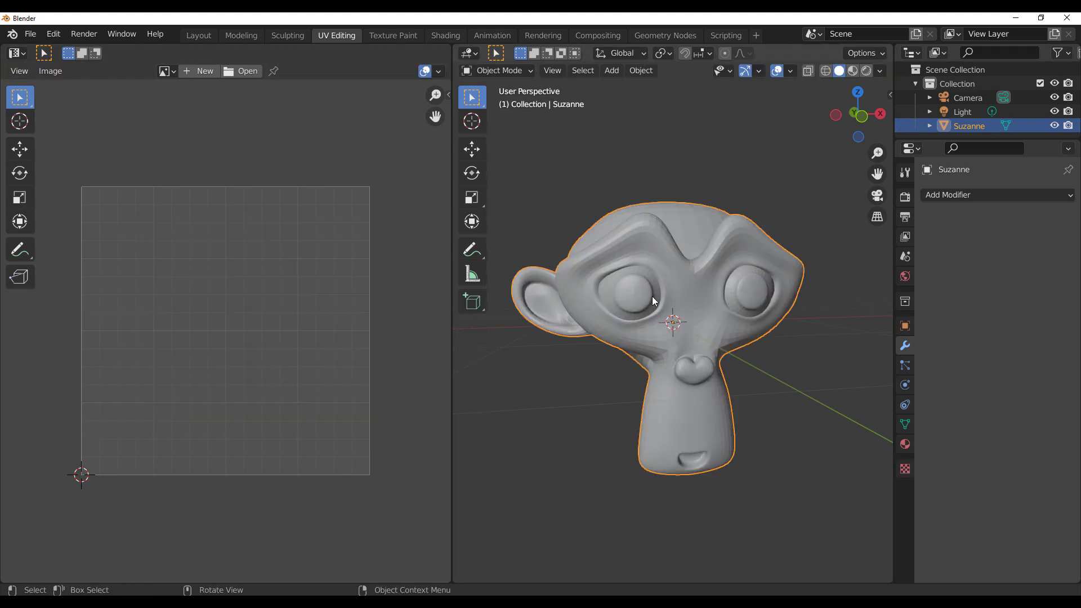
Step: Undo the application of Suzanne's Subdivision modifier
key("ctrl+z")
key("ctrl+z")
key("ctrl+z")
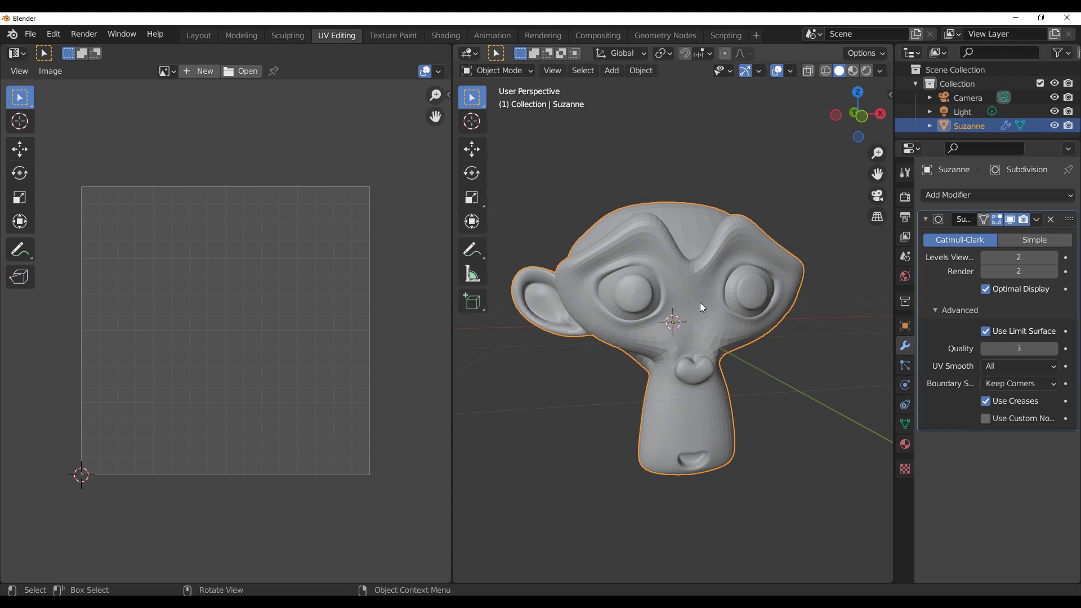
Step: Set UV Smooth to None in Suzanne's Subdivision modifier
key("Tab")
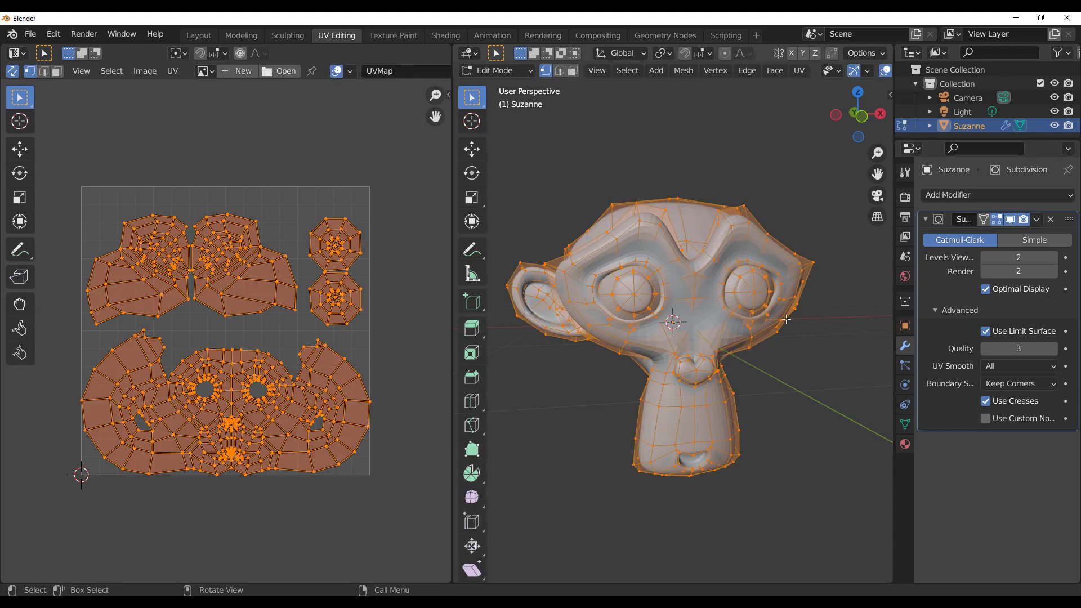
left_click(1005, 367)
left_click(949, 384)
Step: Apply the Subdivision modifier without UV smoothing in Object Mode, and display Suzanne's UV layout in Edit Mode
key("Tab")
left_click(1036, 219)
left_click(1001, 238)
key("Tab")
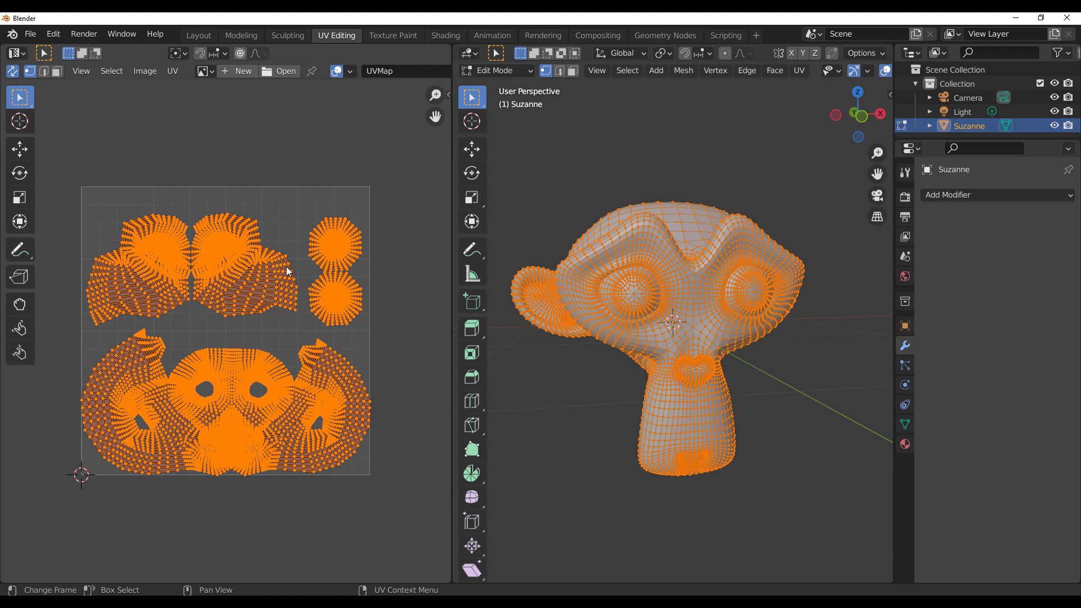
Step: Return to Object Mode and restore Suzanne's unapplied Subdivision modifier
key("Tab")
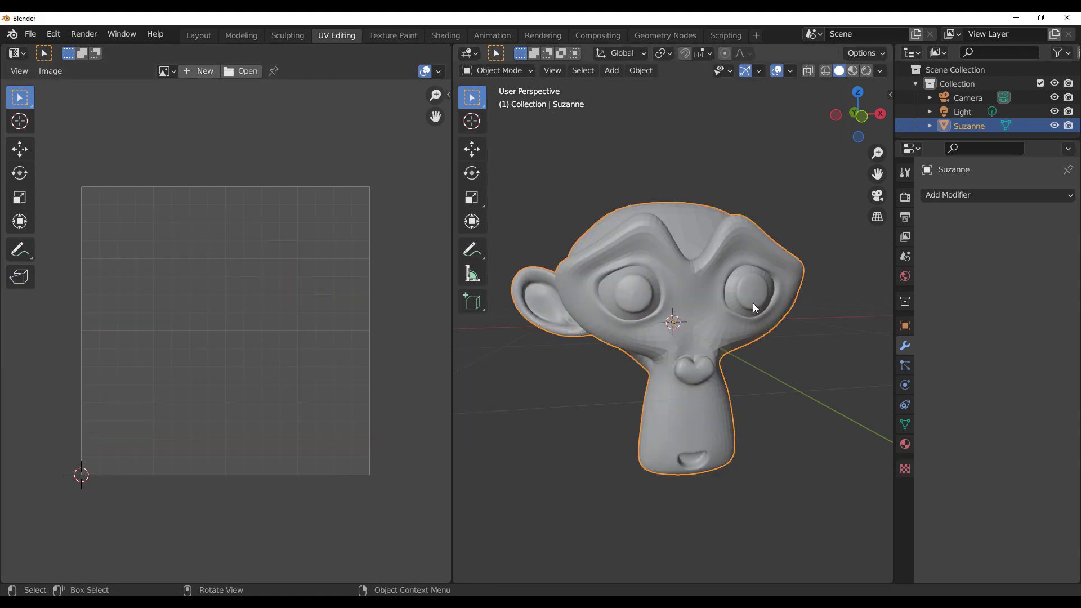
key("Tab")
key("Tab")
key("ctrl+2")
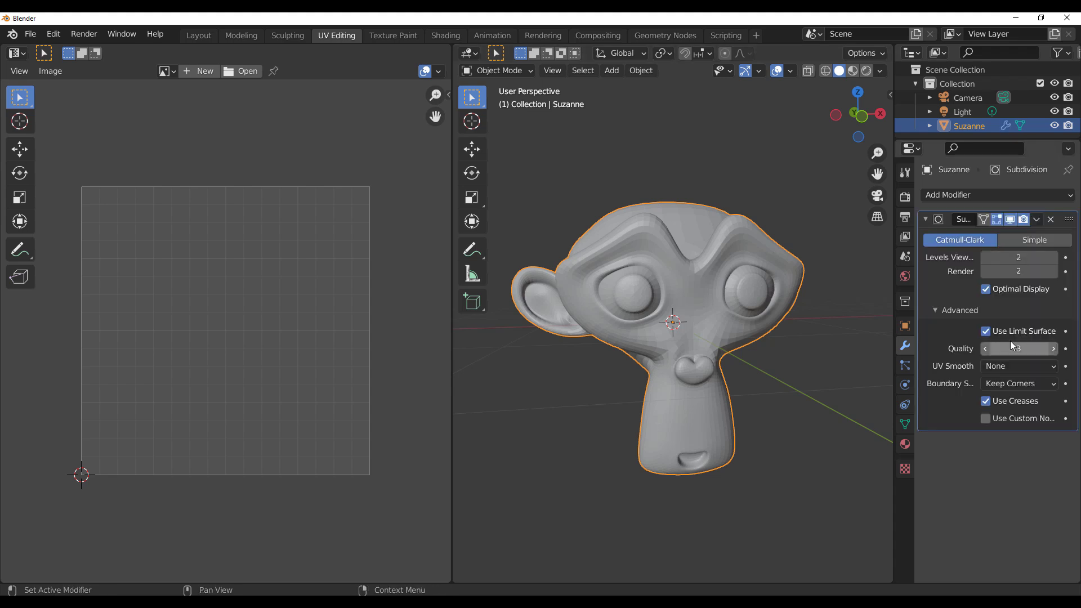
Step: Apply Suzanne's Subdivision modifier with UV Smooth set to Keep Corners, and display the UV layout in Edit Mode
left_click(999, 367)
left_click(930, 398)
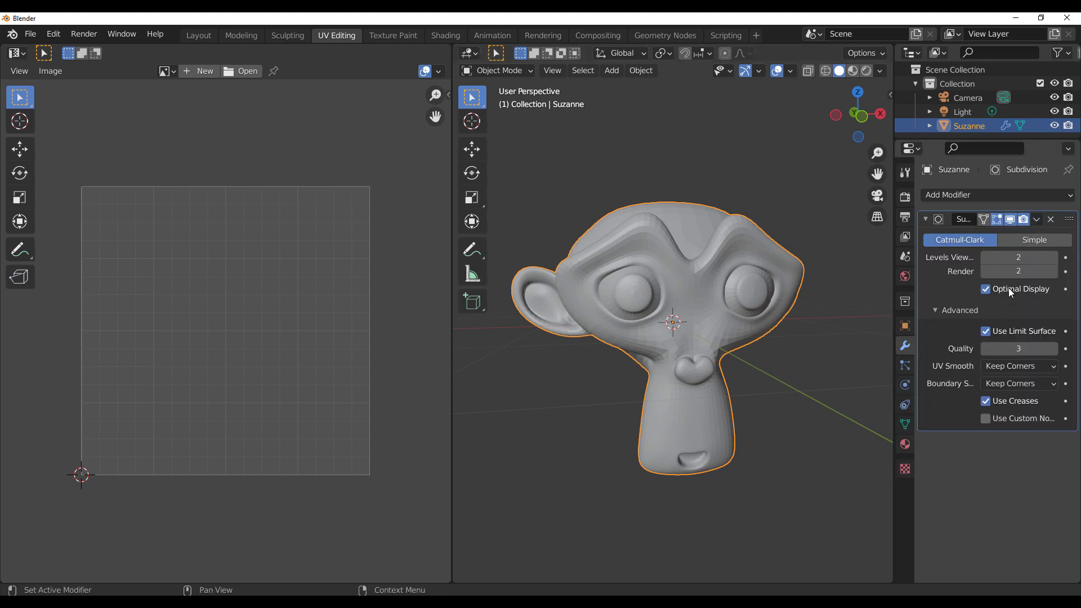
left_click(1037, 220)
left_click(1015, 235)
key("Tab")
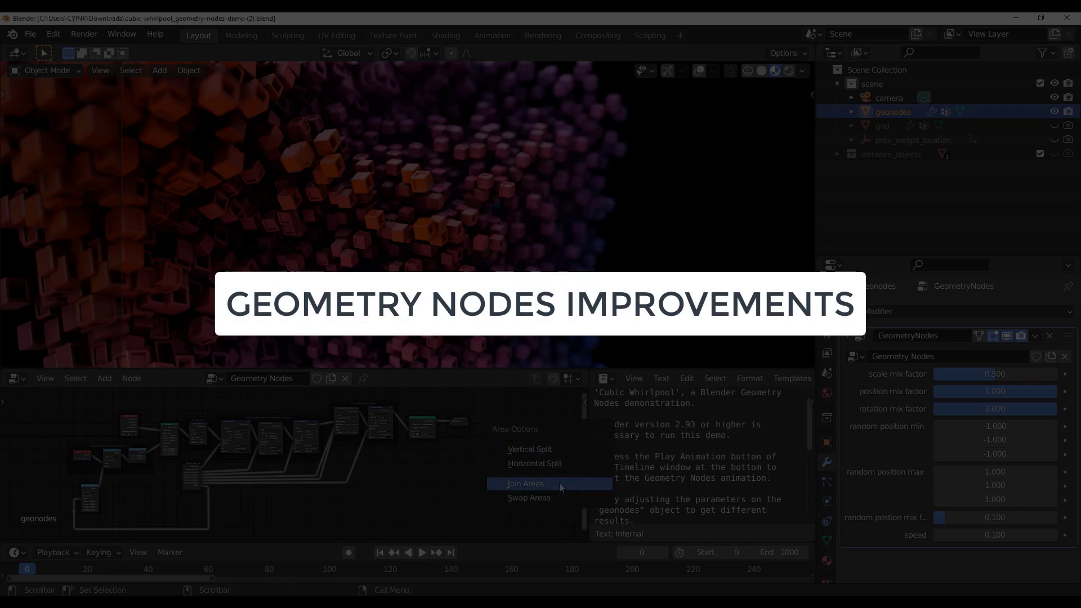
Step: Join the text editor area into the node editor and briefly play the cube whirlpool animation
left_click(560, 488)
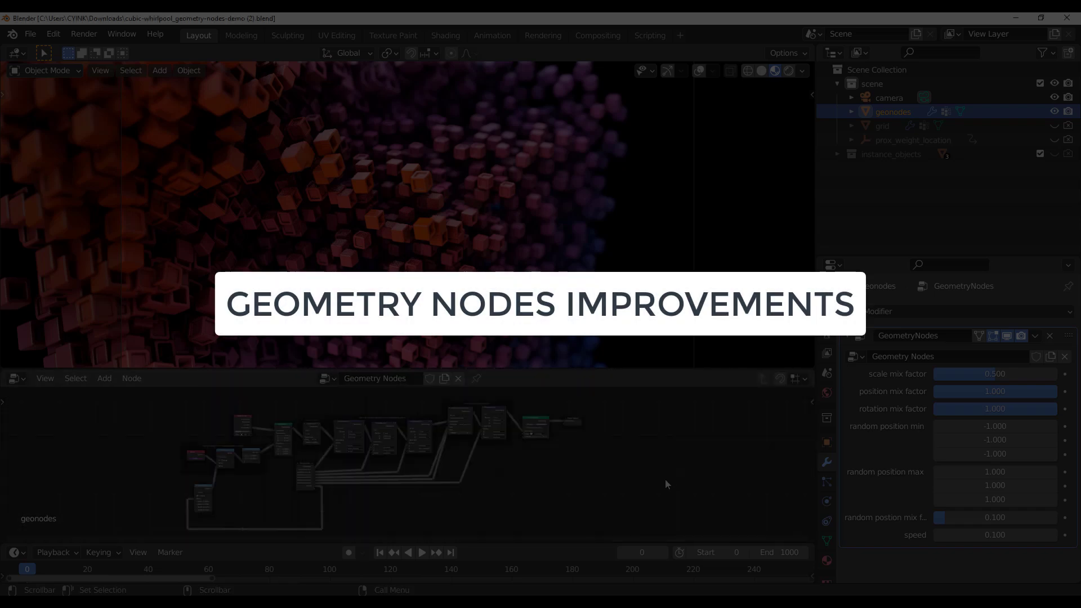
key("space")
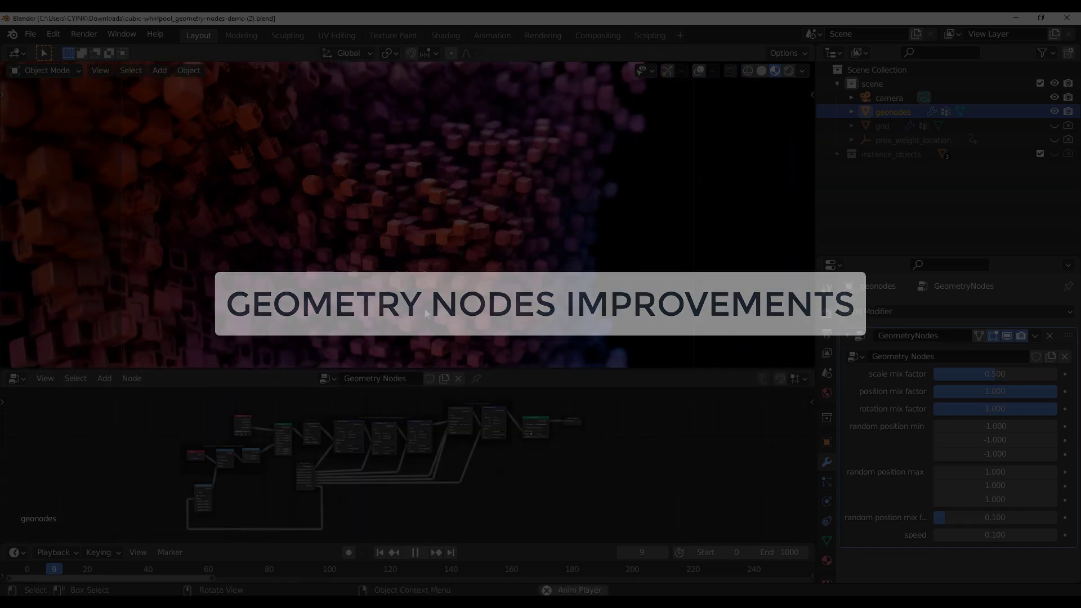
key("space")
Step: Play the geometry nodes animation while viewing the cube whirlpool up close and from other angles
middle_click_drag(426, 314, 435, 201)
scroll(438, 188, "up", 5)
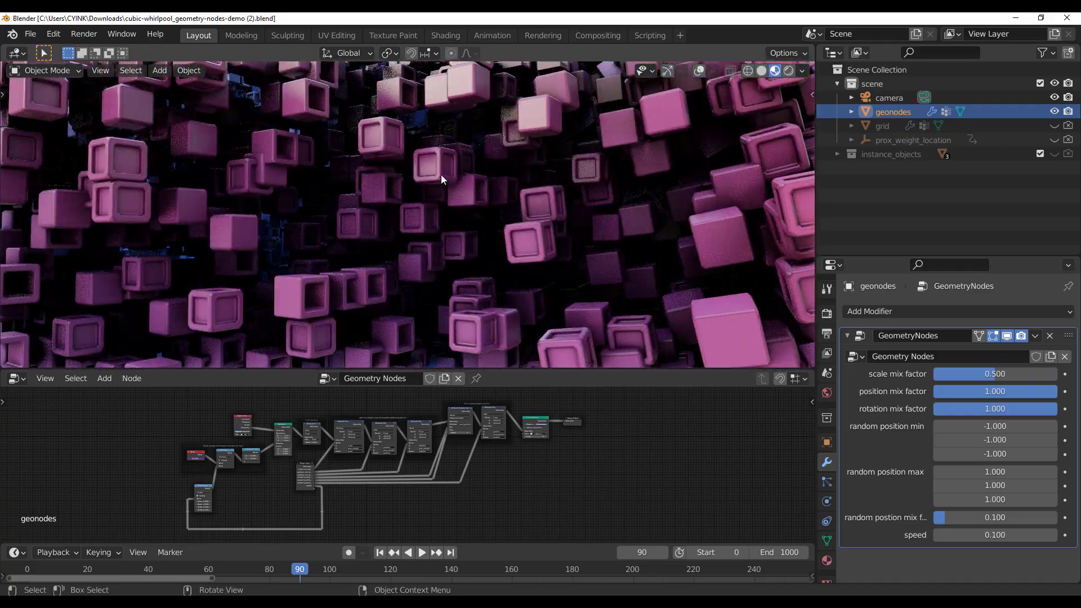
key("space")
scroll(407, 323, "down", 5)
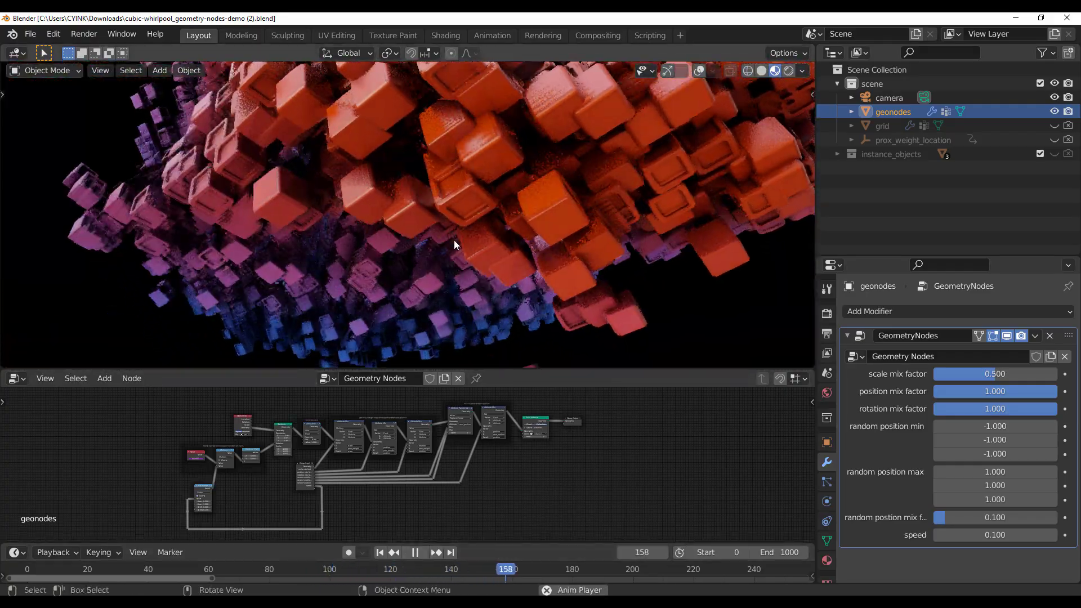
middle_click_drag(453, 240, 447, 297)
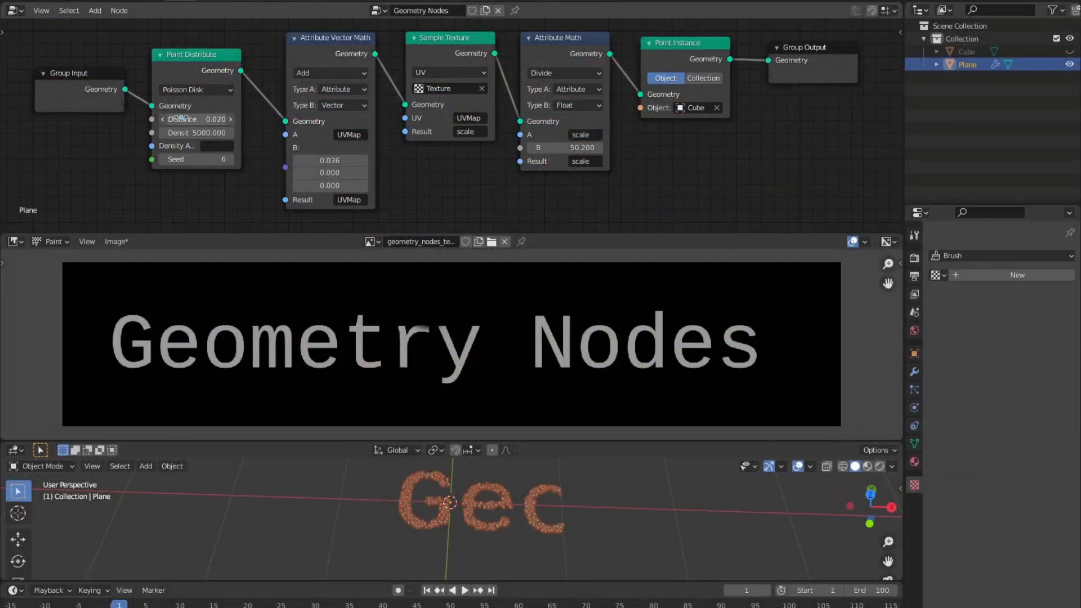
Step: Shift the UVMap offset in the Attribute Vector Math node and paint a stroke between the two words of the texture
left_click_drag(330, 160, 394, 160)
left_click_drag(503, 353, 641, 351)
left_click_drag(321, 160, 349, 181)
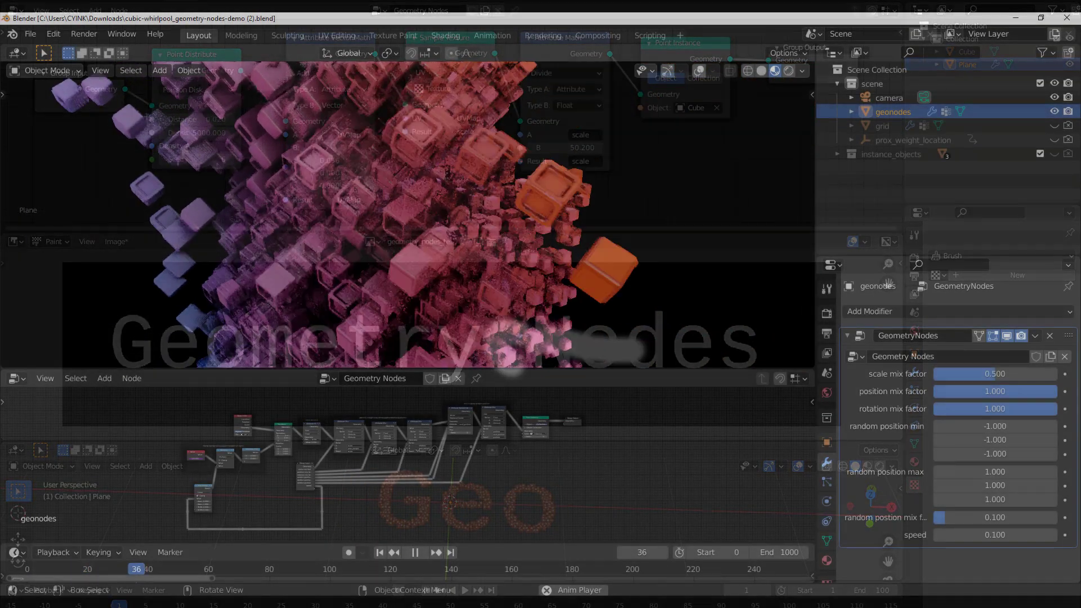
Step: Show the available attributes for the Result field of the node that mixes position with prox_weight
scroll(213, 448, "up", 3)
scroll(488, 465, "up", 4)
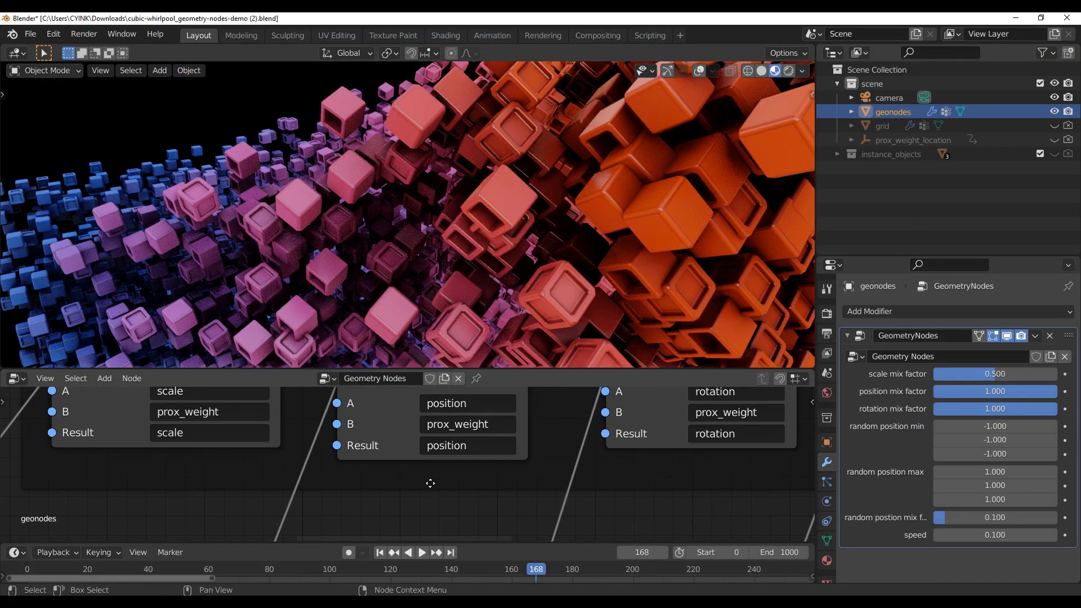
left_click(450, 447)
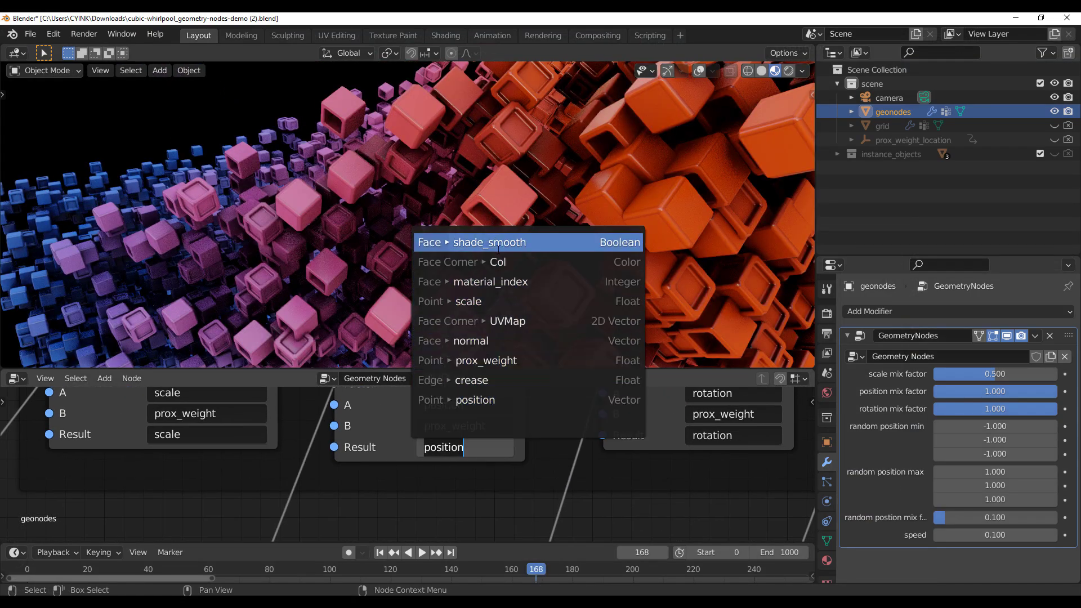
left_click(494, 498)
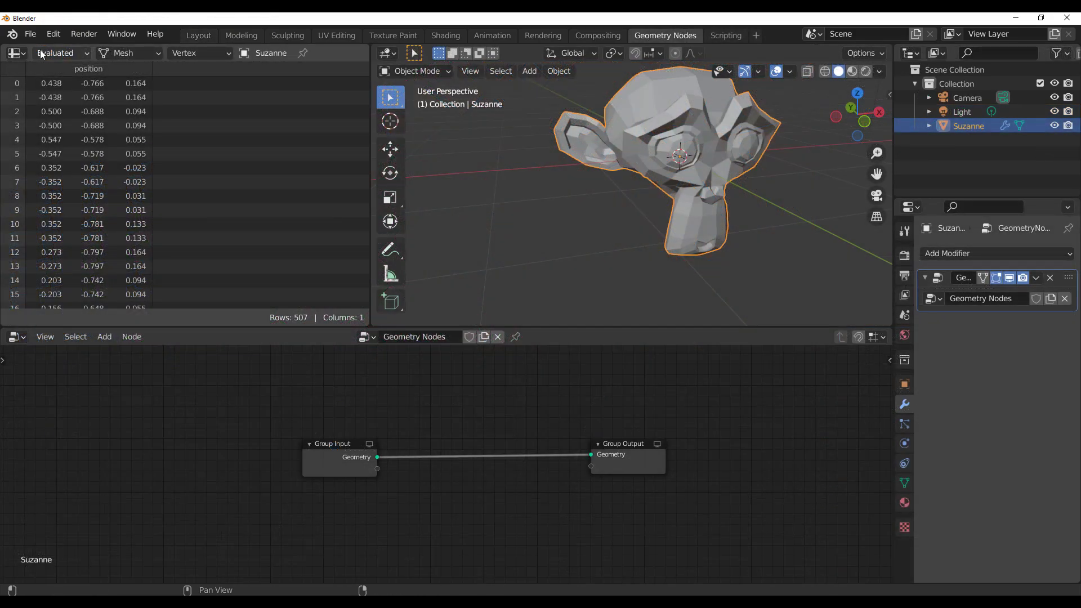
Step: Review the spreadsheet's object evaluation states and geometry components, and display Suzanne's attributes for the Edge domain
left_click(39, 50)
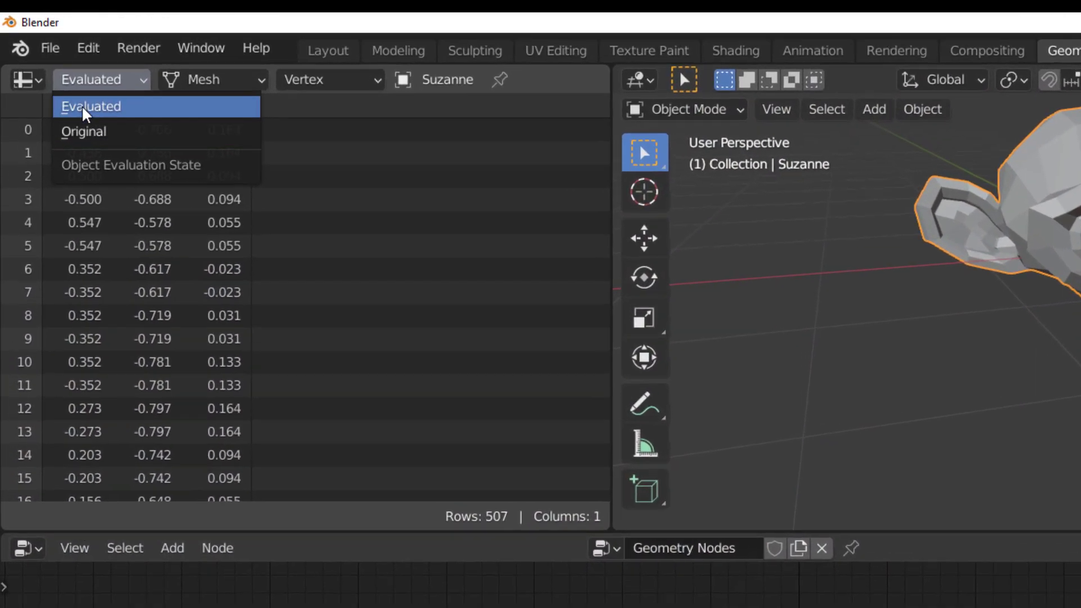
left_click(50, 72)
left_click(227, 76)
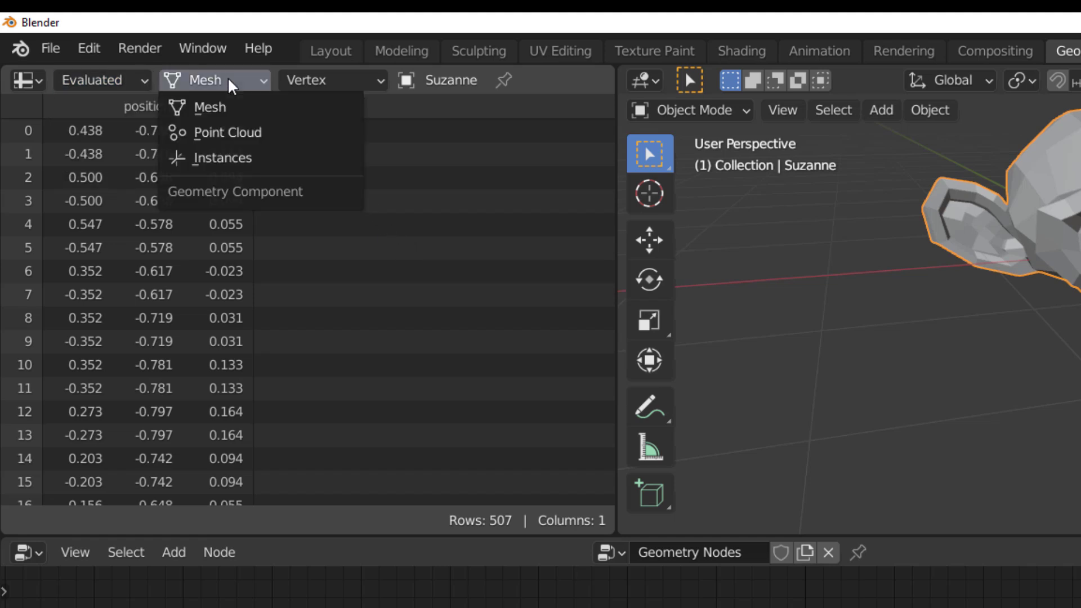
left_click(320, 79)
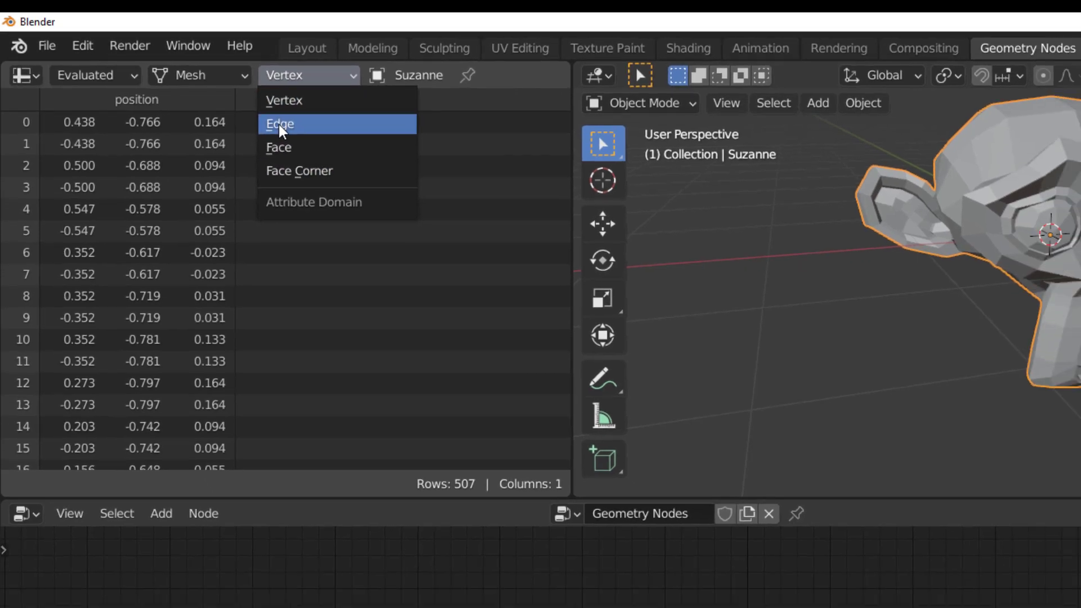
left_click(305, 133)
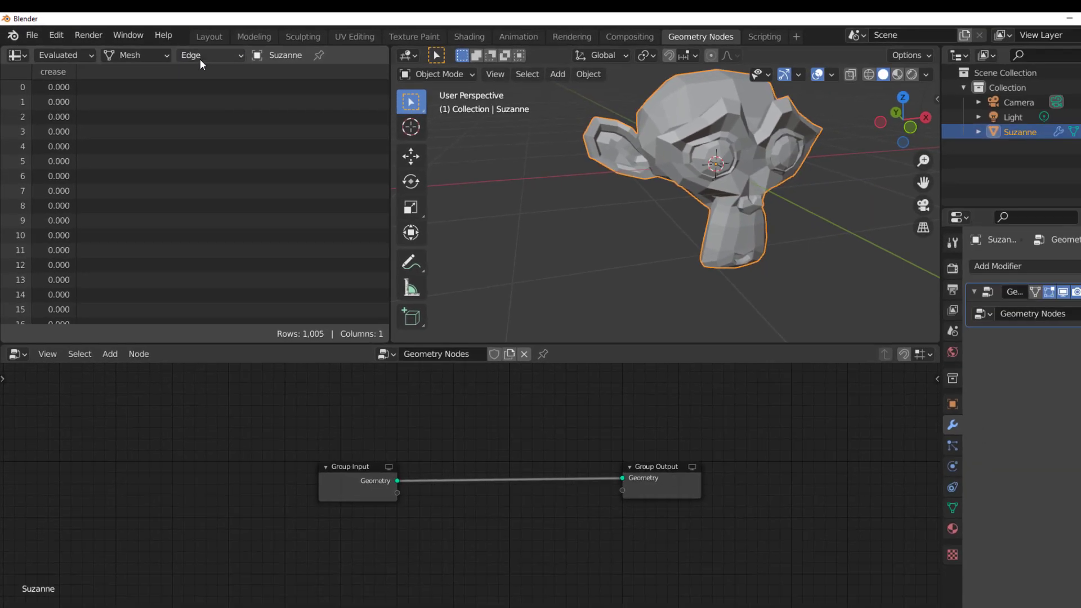
left_click(320, 80)
left_click(191, 69)
middle_click_drag(711, 171, 718, 174)
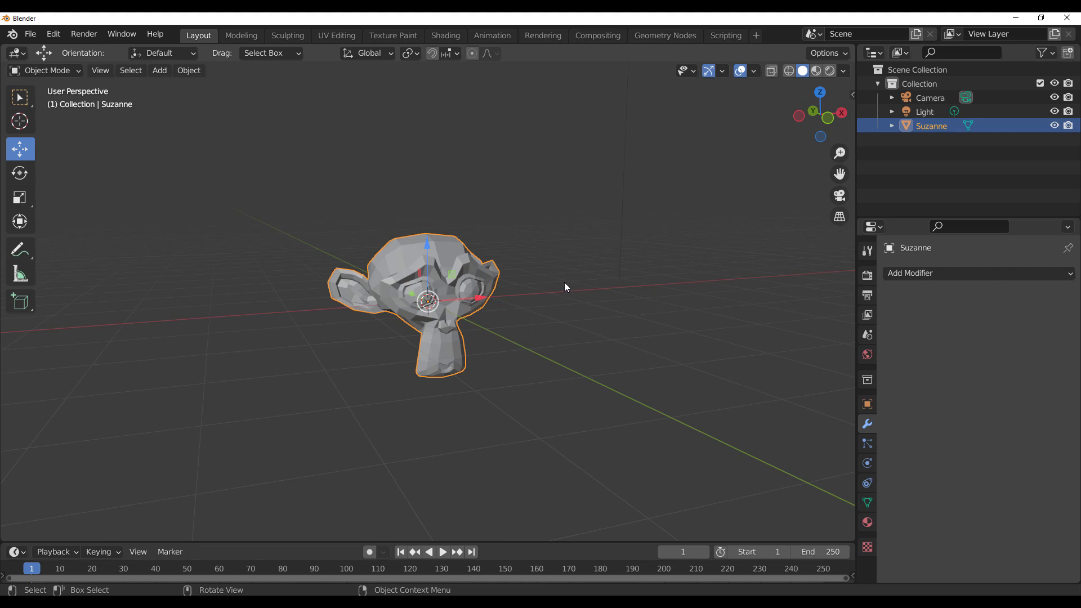
Step: Create a new geometry node tree for Suzanne in the Geometry Nodes workspace
middle_click_drag(564, 283, 569, 222)
scroll(569, 222, "up", 2)
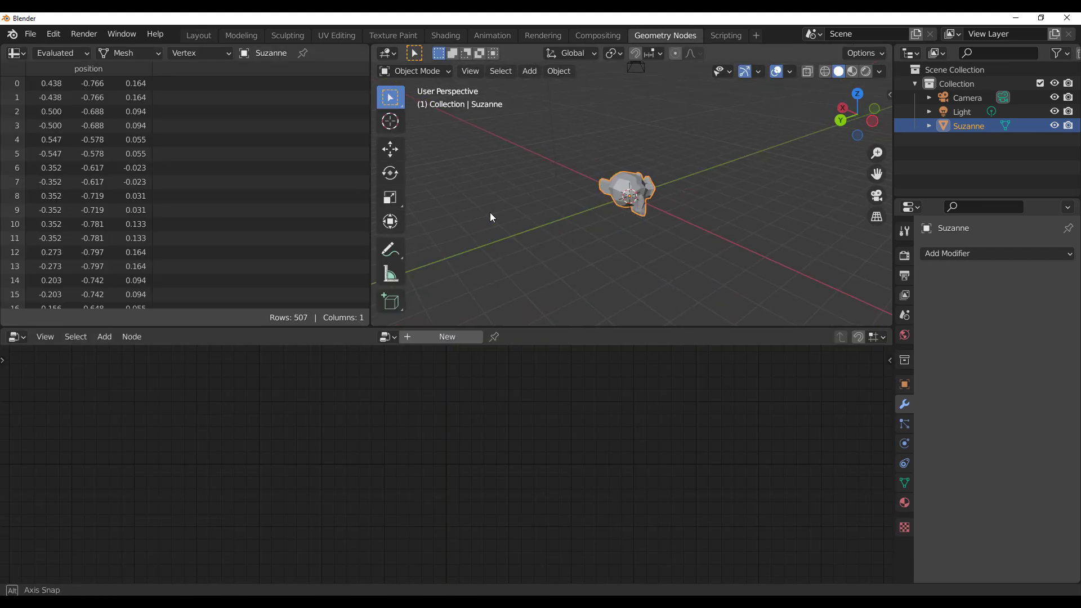
scroll(625, 226, "up", 5)
middle_click_drag(490, 212, 650, 201)
left_click(447, 336)
left_click(448, 337)
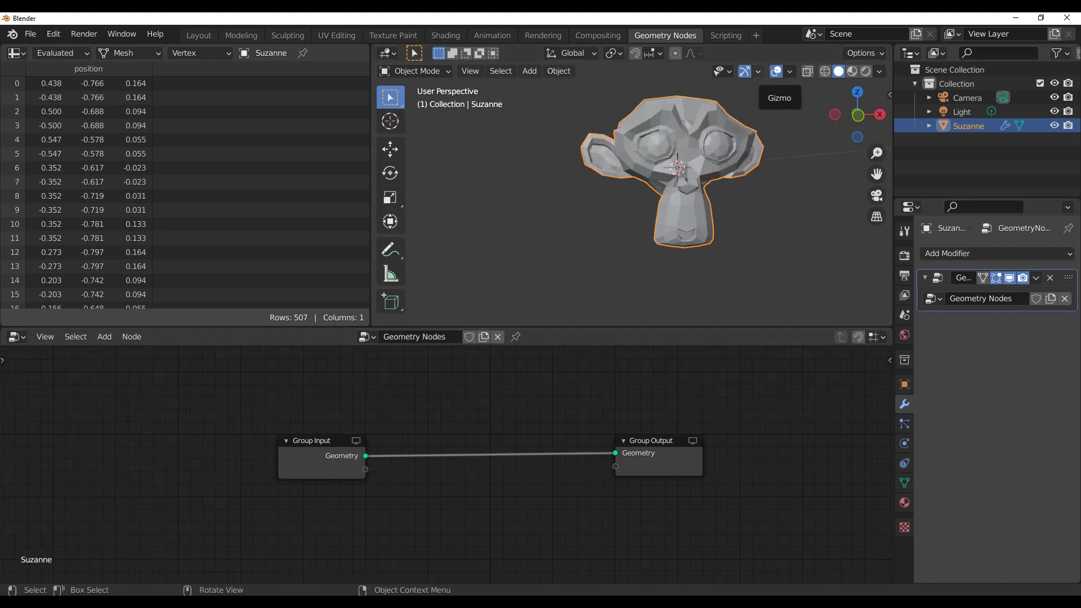
Step: Browse the mesh node types that can be added to Suzanne's node tree
middle_click_drag(649, 306, 674, 322)
scroll(674, 315, "up", 1)
scroll(450, 404, "down", 2)
key("shift+a")
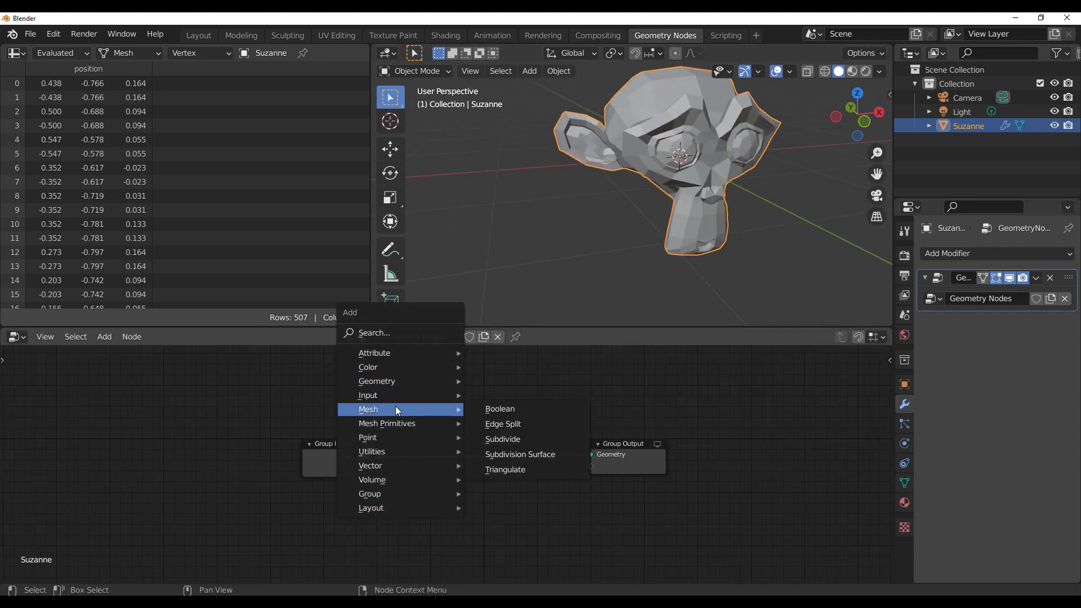
left_click(61, 53)
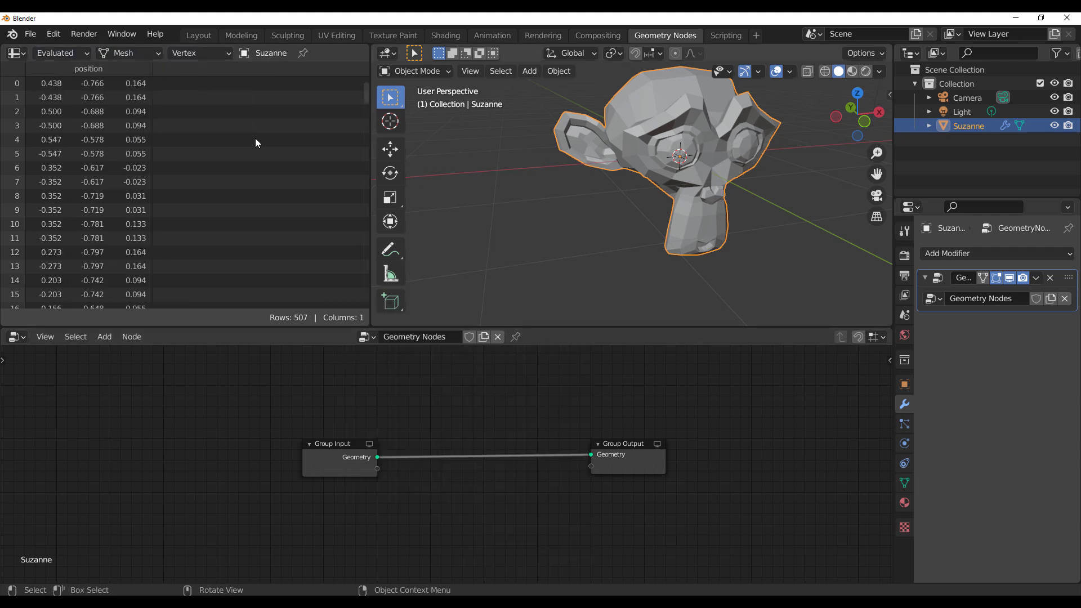
Step: Move the Group Input node farther away from the Group Output node to make room for more nodes
scroll(620, 227, "down", 2)
middle_click_drag(682, 188, 620, 228, "shift")
scroll(620, 228, "up", 2)
left_click_drag(331, 444, 281, 421)
key("shift+a")
left_click(248, 379)
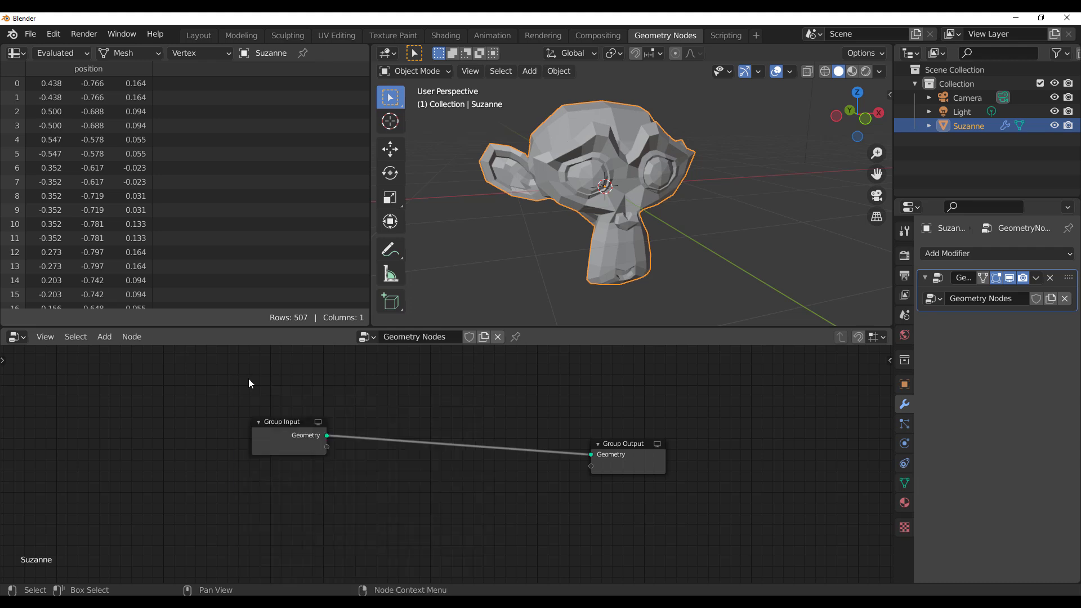
Step: Add Circle, Cube and Grid mesh primitive nodes below the link between Group Input and Group Output
key("shift+a")
left_click(404, 482)
left_click(400, 503)
key("shift+a")
mouse_move(449, 454)
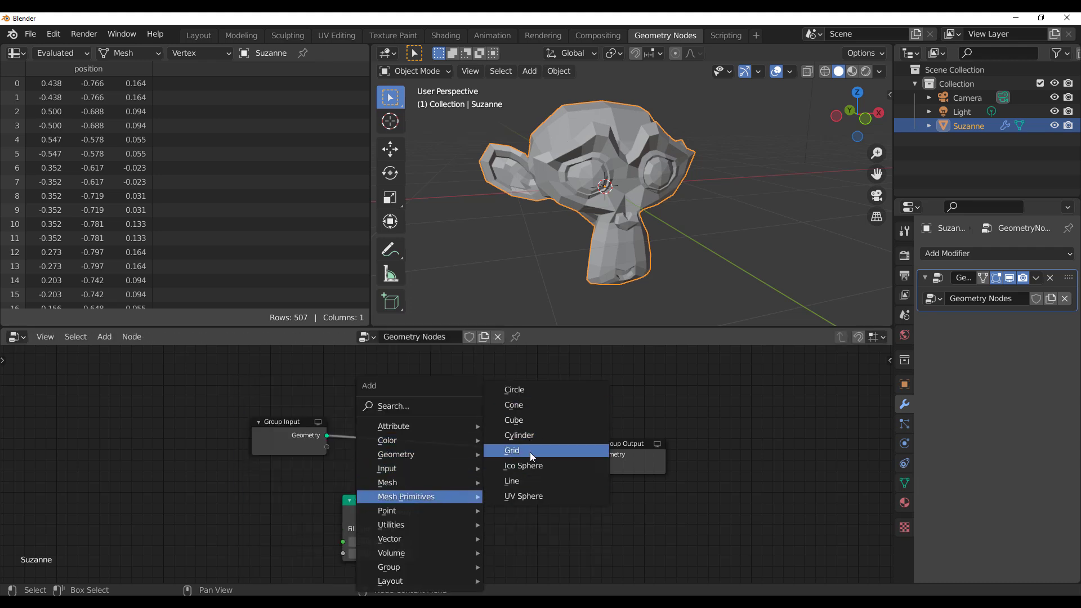
left_click(527, 405)
left_click(454, 505)
key("shift+a")
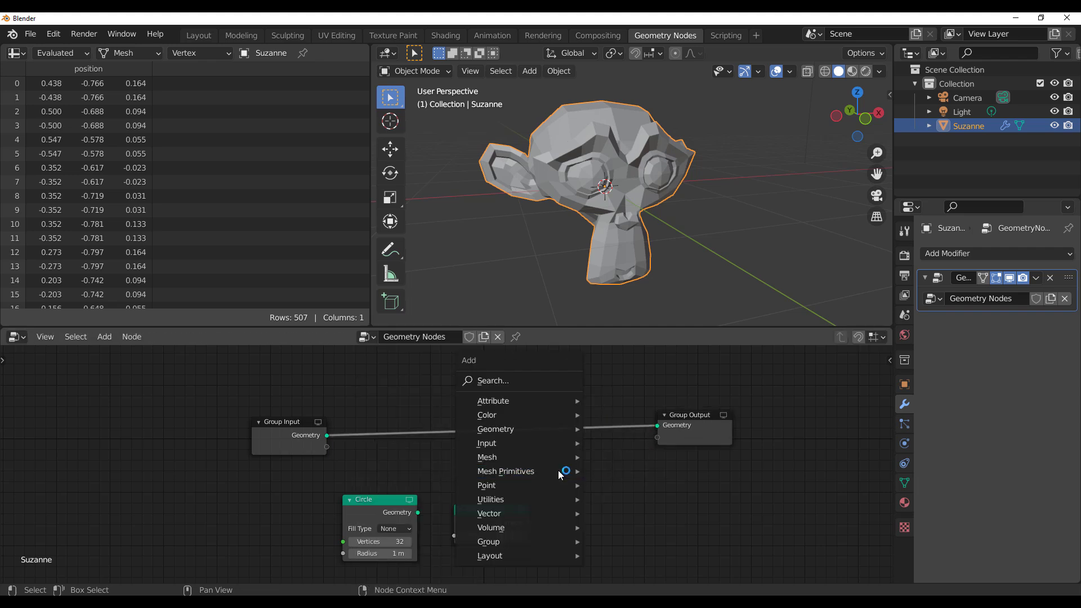
left_click(620, 427)
left_click(574, 483)
Step: Insert a Join Geometry node before Group Output and connect the Grid node to it
key("shift+a")
left_click(427, 378)
type("join")
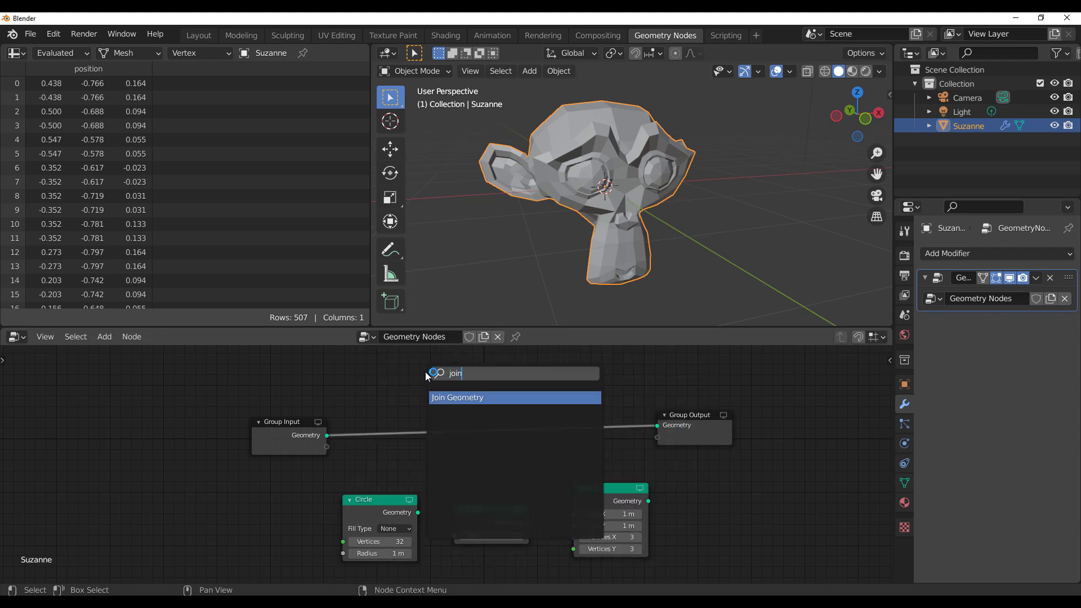
key("Return")
left_click(542, 403)
left_click_drag(544, 438, 541, 435)
Step: Move the Grid node below Group Input and insert a Transform node on its link to Join Geometry
left_click_drag(611, 488, 184, 486)
key("shift+a")
left_click(214, 399)
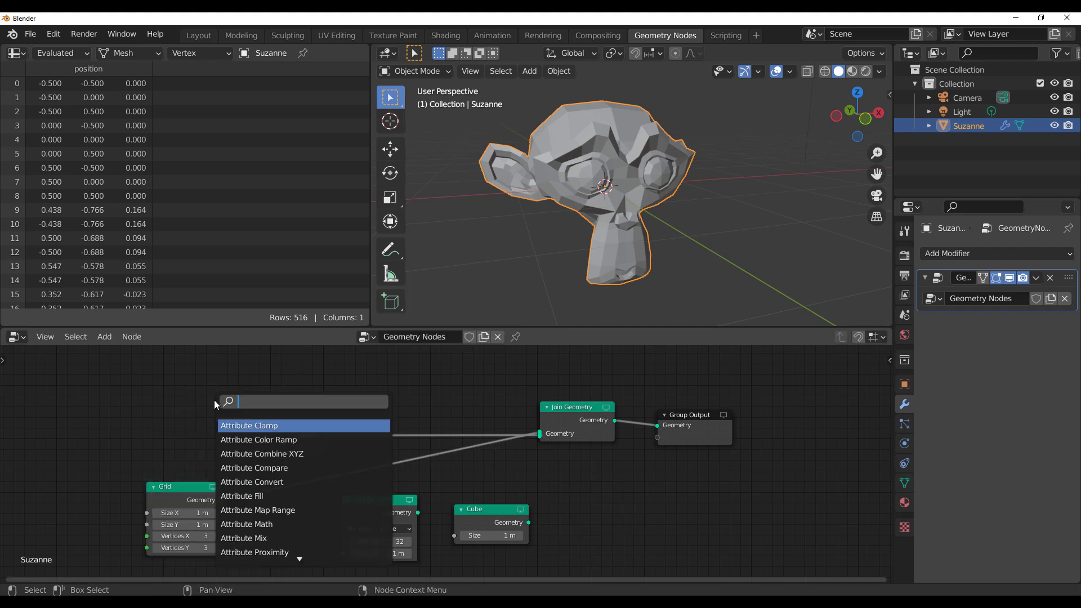
type("tra")
key("Return")
left_click(251, 455)
Step: Set the grid's Transform scale to 10 on X, Y and Z, and lower the grid along Z
scroll(545, 399, "down", 4)
middle_click_drag(585, 541, 749, 487)
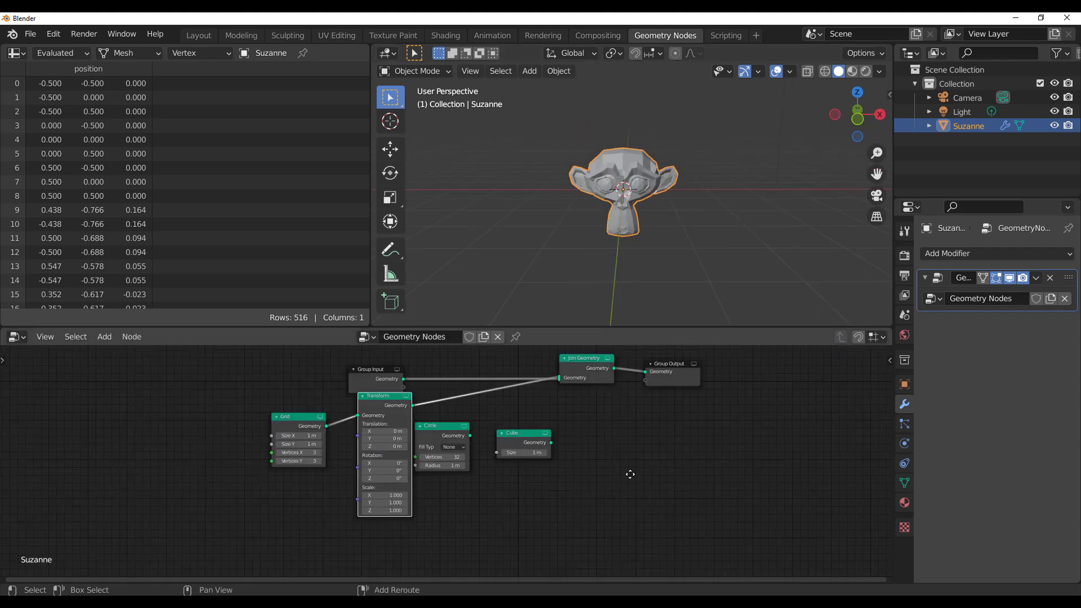
scroll(749, 488, "up", 3)
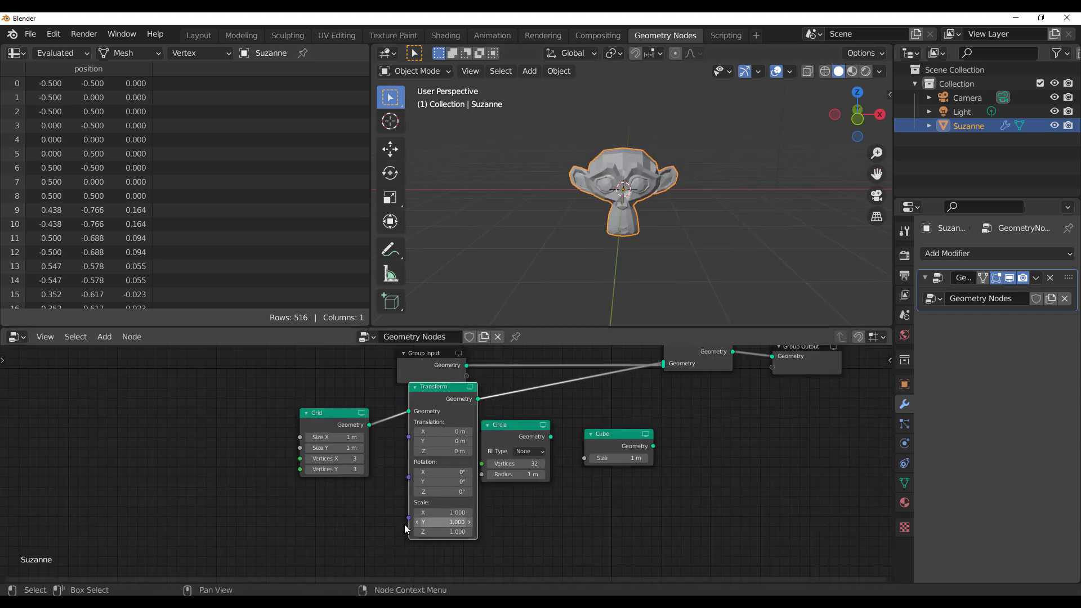
type("10")
key("Return")
middle_click_drag(393, 496, 327, 526)
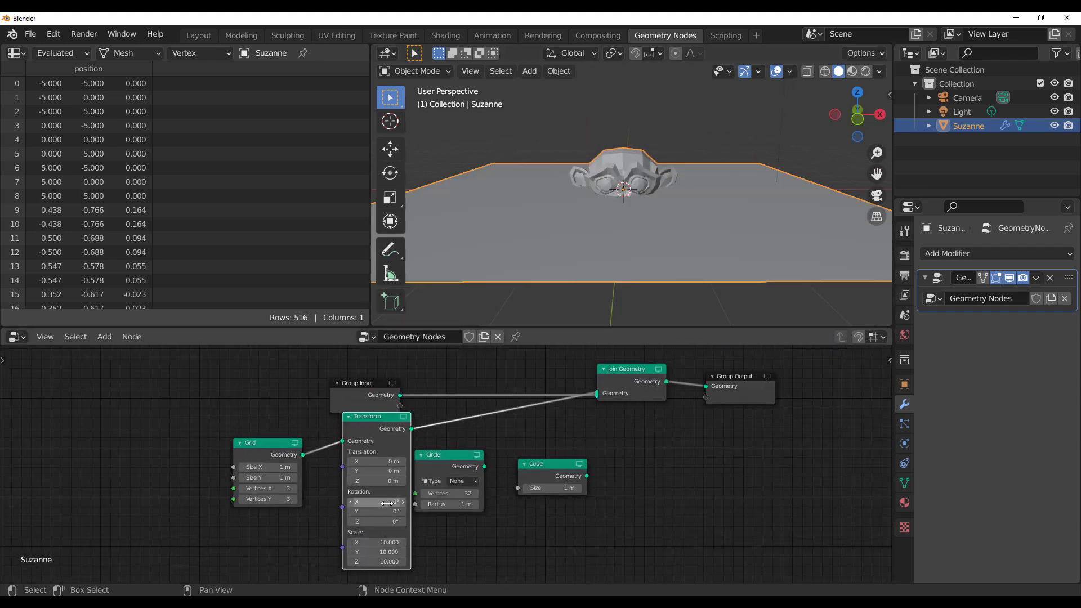
left_click_drag(377, 481, 355, 481)
middle_click_drag(643, 273, 676, 250)
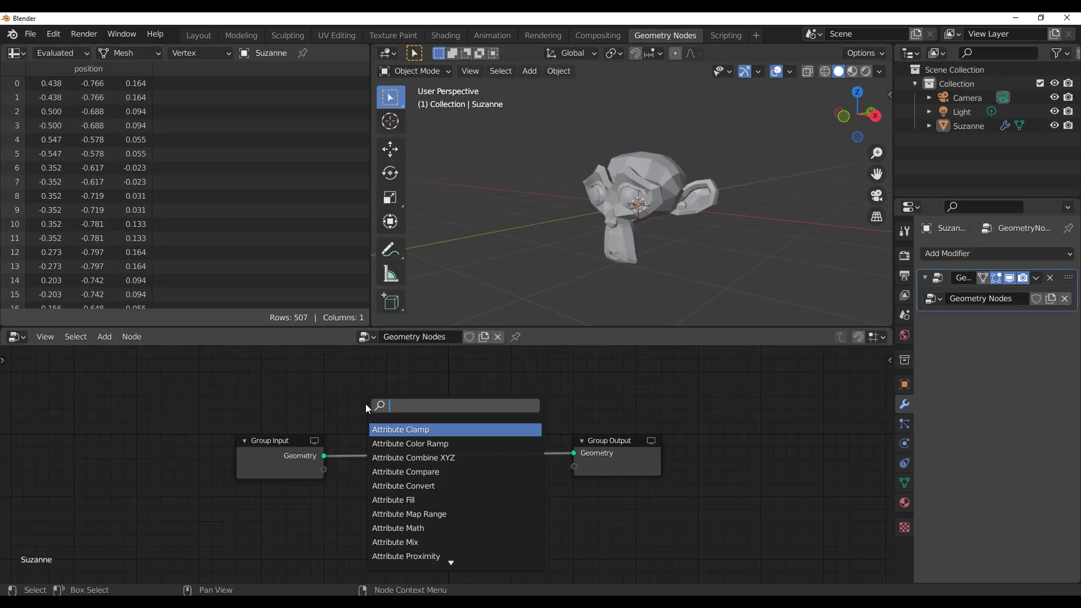
Step: Add Cube and Grid mesh primitive nodes to Suzanne's fresh node tree
left_click(377, 502)
type("cube")
key("Return")
type("gr")
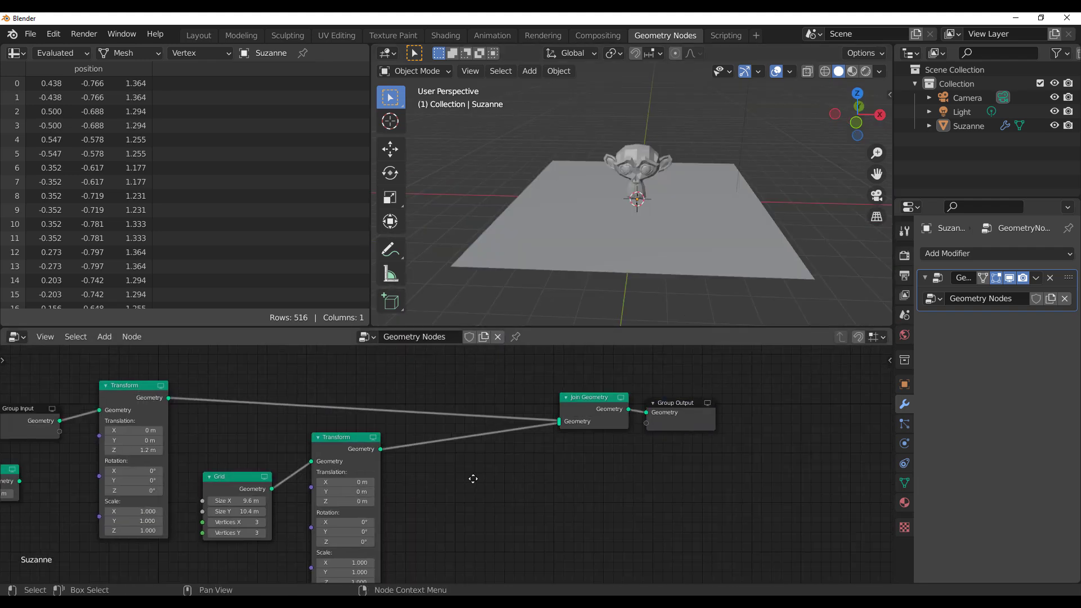
Step: Insert Point Distribute and Points to Volume nodes in sequence between Join Geometry and Group Output
key("shift+a")
type("points to volume")
key("Return")
scroll(551, 430, "up", 3)
left_click(551, 431)
key("shift+a")
type("point")
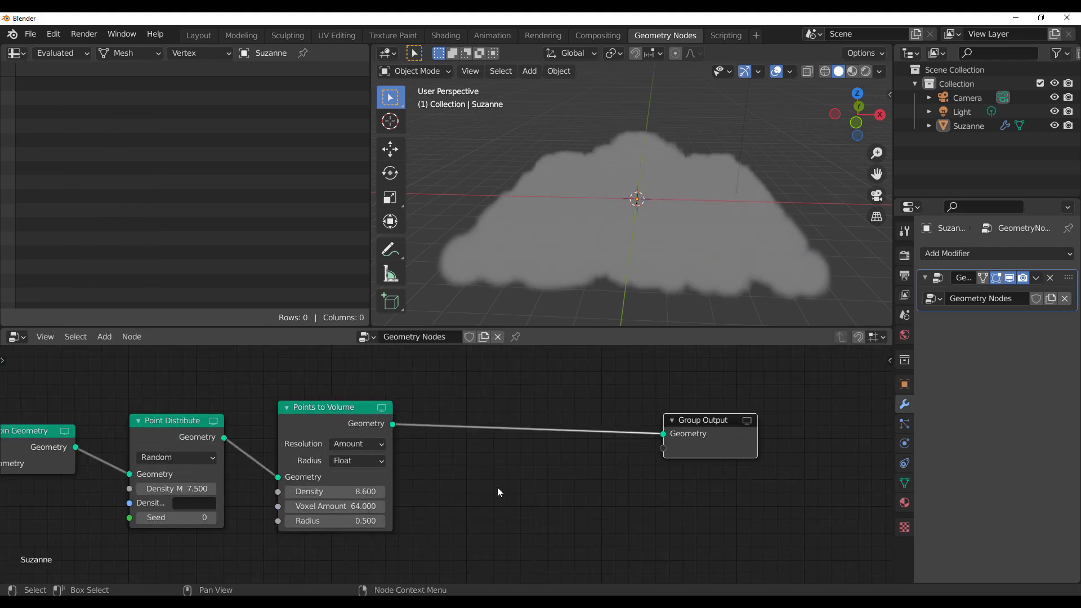
Step: Insert a Volume to Mesh node between Points to Volume and Group Output, and inspect the resulting mesh
key("shift+a")
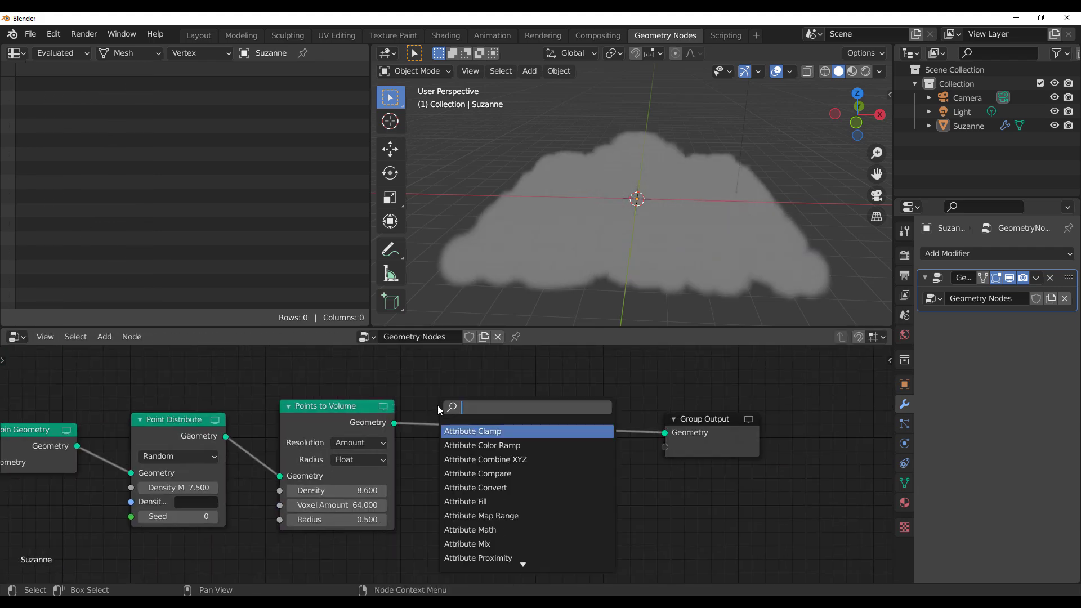
type("volume to mesh")
key("Return")
left_click(438, 405)
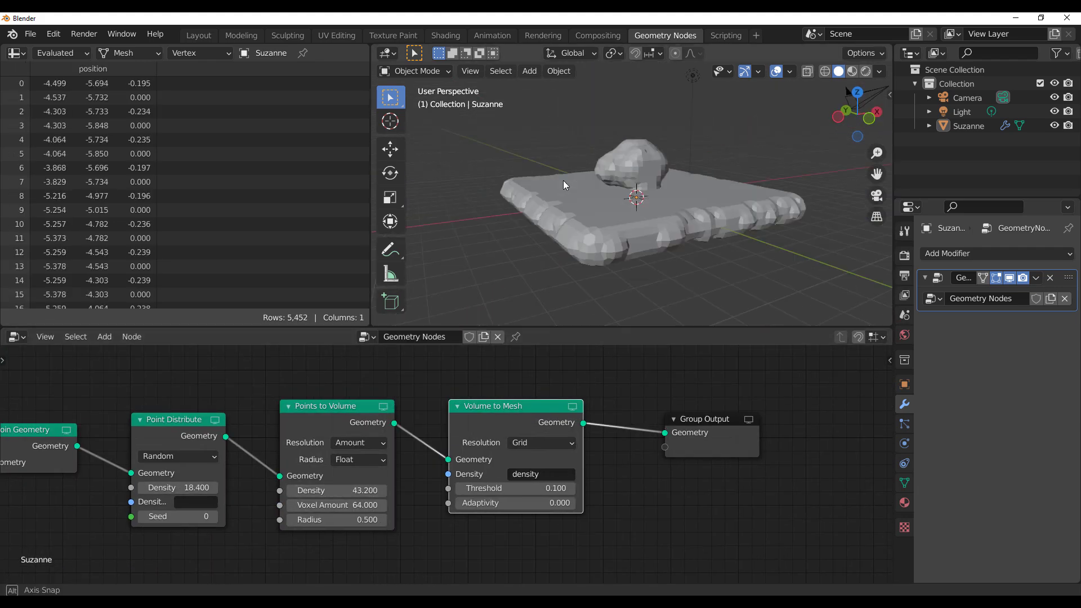
middle_click_drag(565, 184, 651, 274)
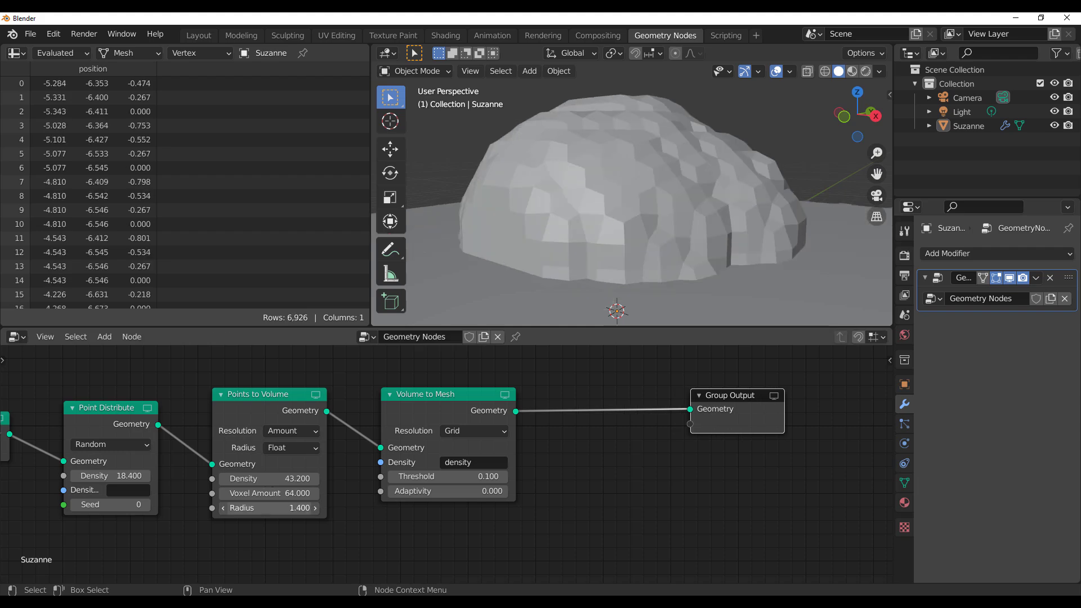
scroll(679, 304, "down", 5)
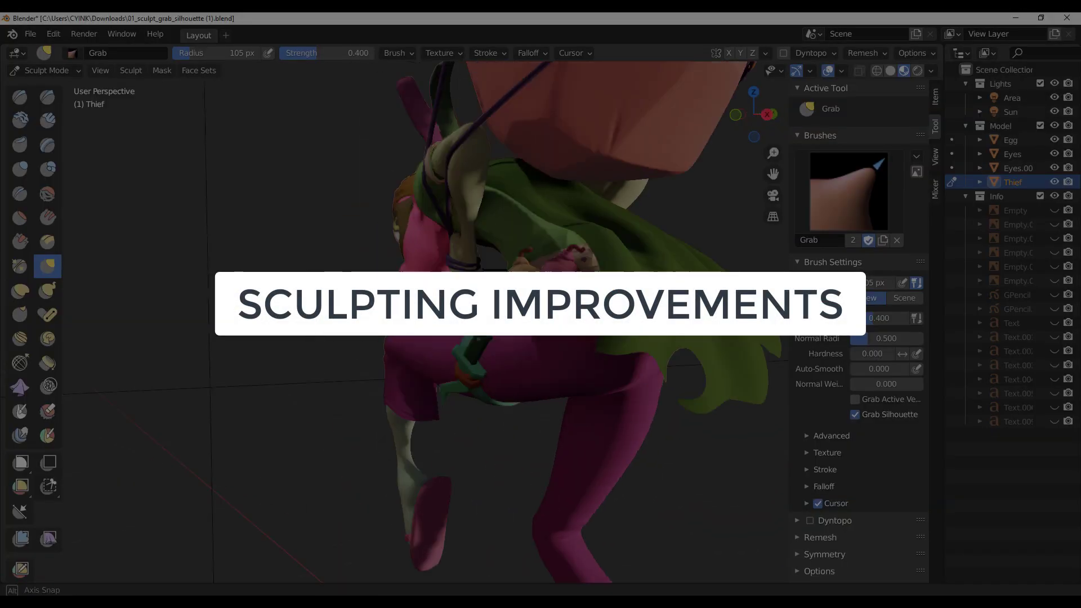
Step: Expand a mask from a point on the grid with diagonals falloff into nested square bands
mouse_move(417, 362)
middle_mouse_down()
mouse_move(467, 346)
mouse_move(535, 362)
middle_mouse_up()
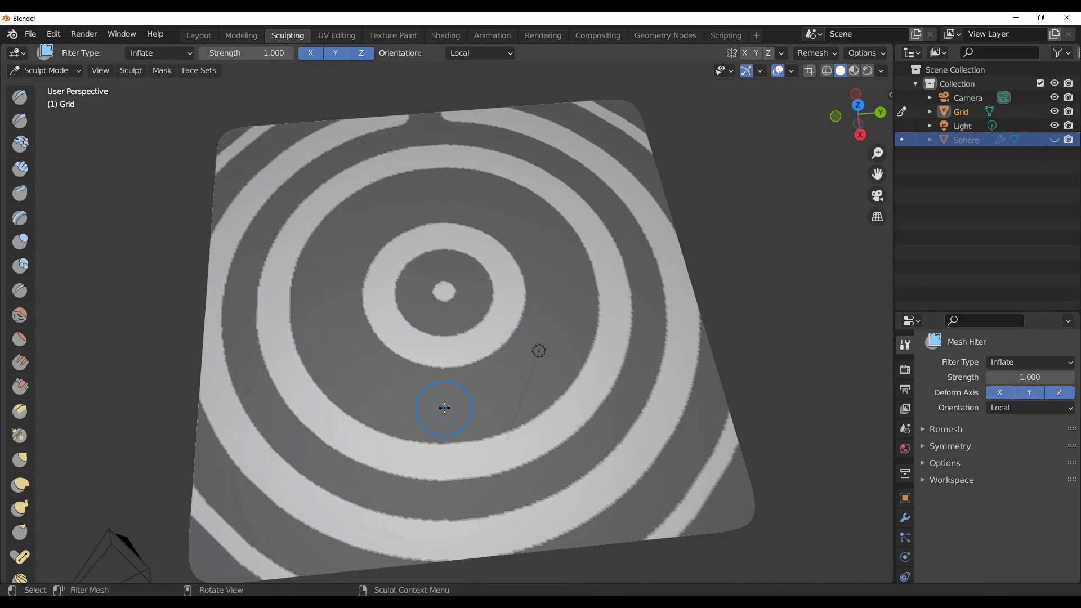
scroll(20, 327, "down", 10)
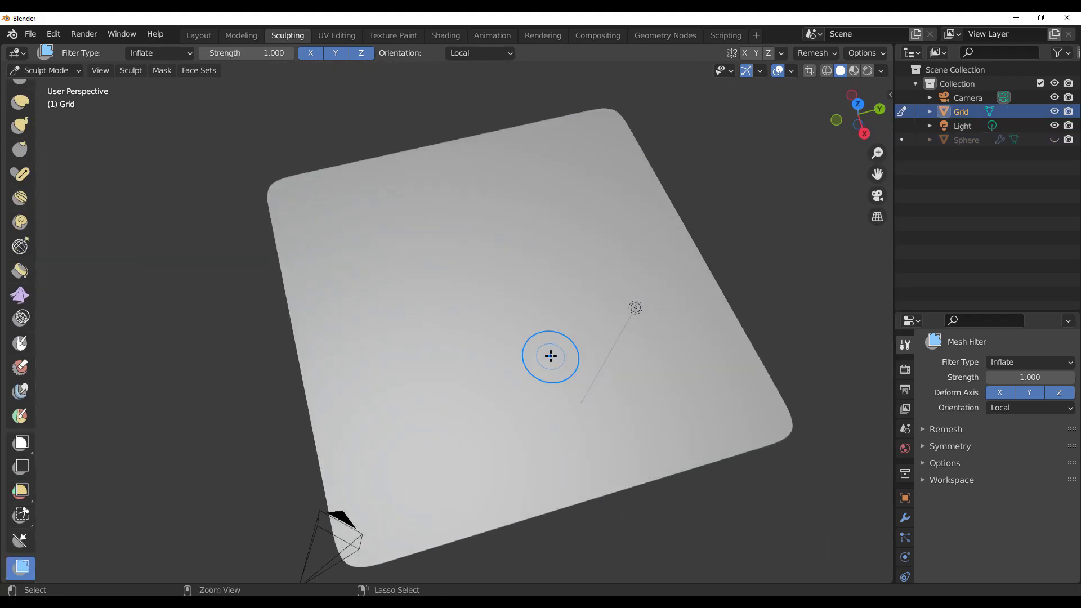
scroll(550, 357, "up", 3)
key("shift+a")
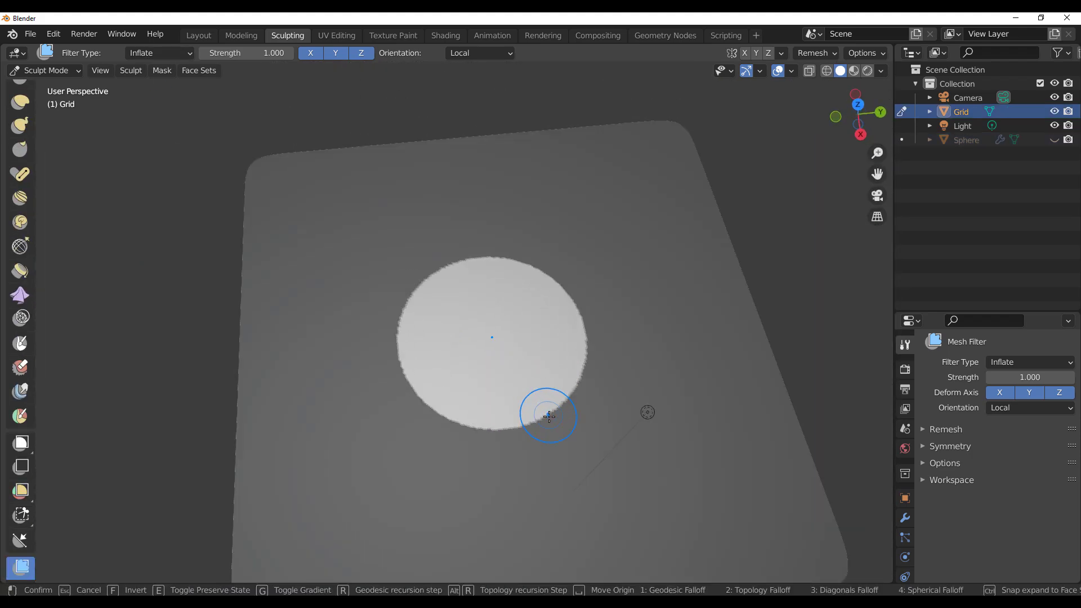
key("3")
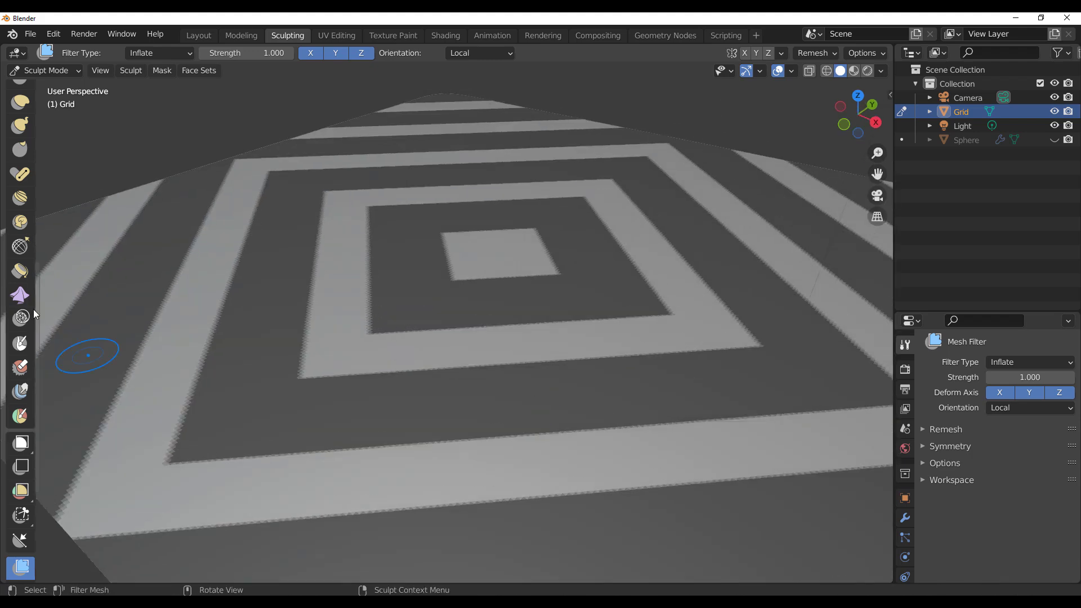
Step: Deform the masked grid with the cloth sculpting tools
left_click(21, 298)
scroll(23, 304, "down", 3)
left_click(21, 524)
mouse_move(531, 328)
left_mouse_down()
mouse_move(555, 302)
mouse_move(541, 153)
mouse_move(566, 580)
left_mouse_up()
scroll(504, 313, "down", 3)
middle_click_drag(531, 388, 531, 360)
scroll(613, 361, "down", 5)
middle_click_drag(612, 361, 563, 338)
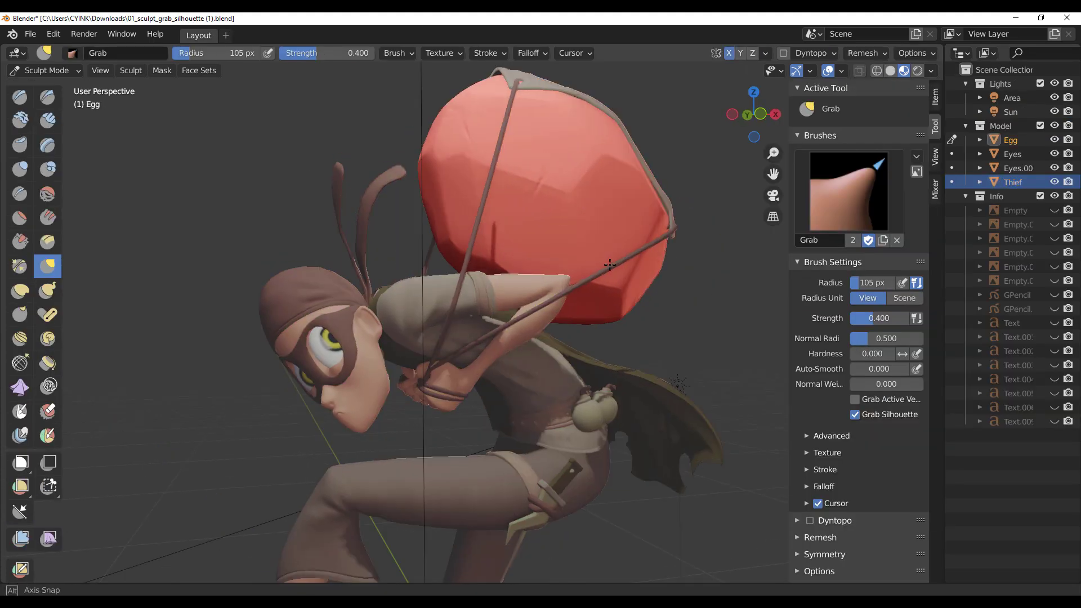
Step: Switch sculpting from the Egg to the Thief and examine the character's face up close
middle_click_drag(610, 265, 559, 291)
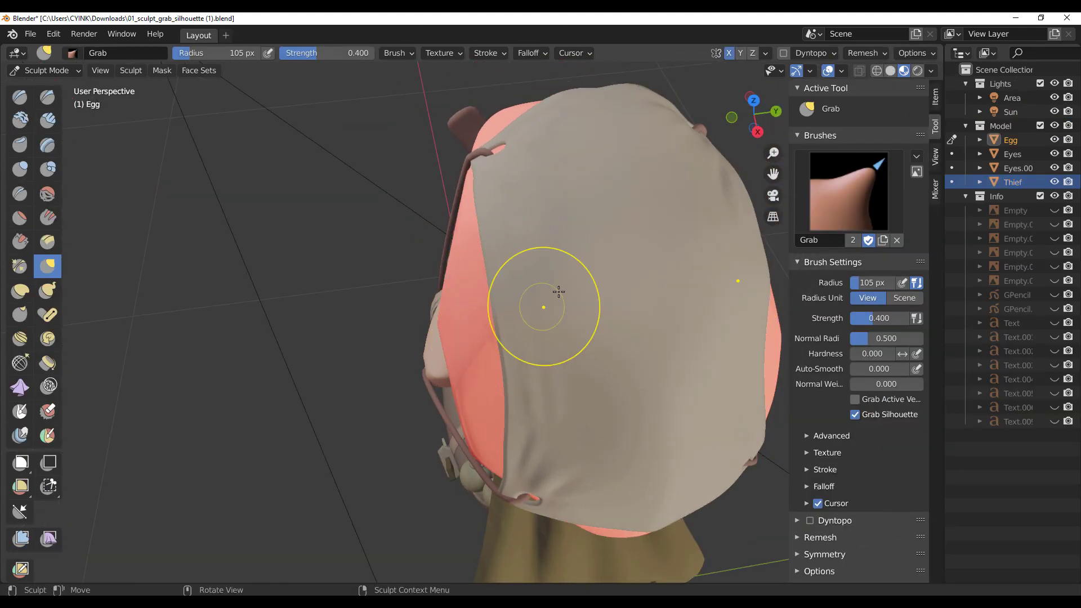
key("d")
mouse_move(517, 323)
middle_mouse_down()
mouse_move(645, 332)
mouse_move(741, 241)
middle_mouse_up()
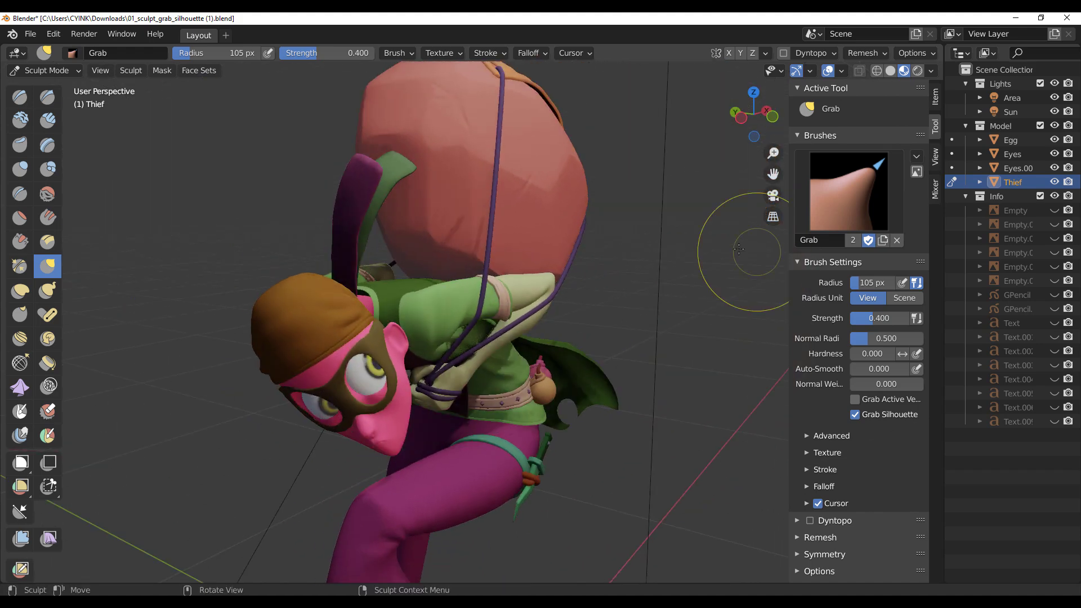
scroll(440, 365, "up", 6)
middle_click_drag(440, 363, 175, 439)
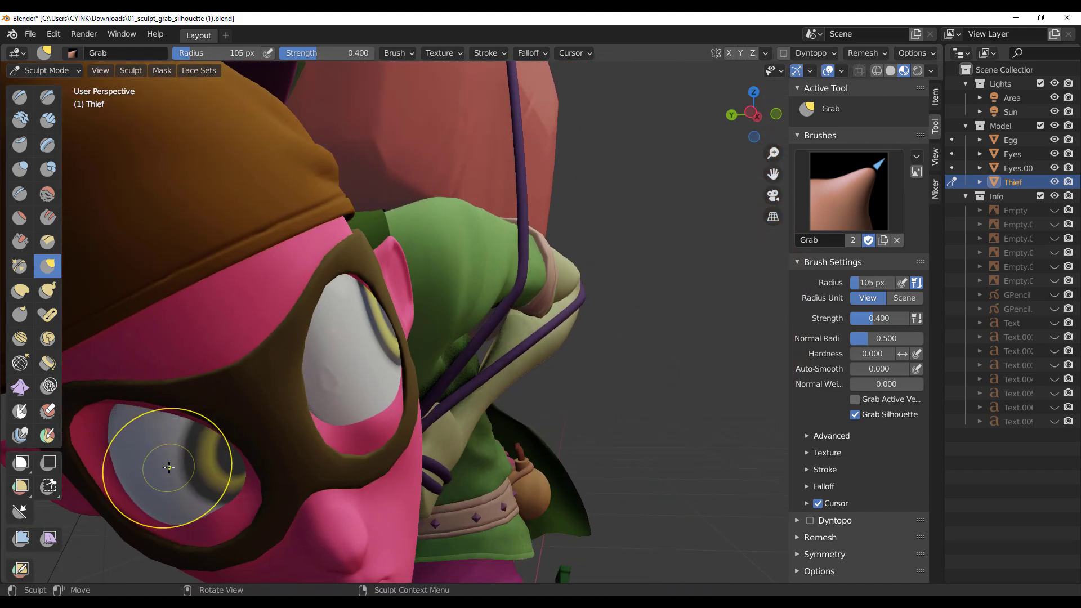
Step: Transfer sculpting to the Eyes.001 object, and return it to the Thief
key("d")
scroll(237, 433, "down", 6)
mouse_move(304, 404)
middle_mouse_down()
mouse_move(225, 374)
mouse_move(237, 401)
middle_mouse_up()
middle_click_drag(635, 508, 498, 505)
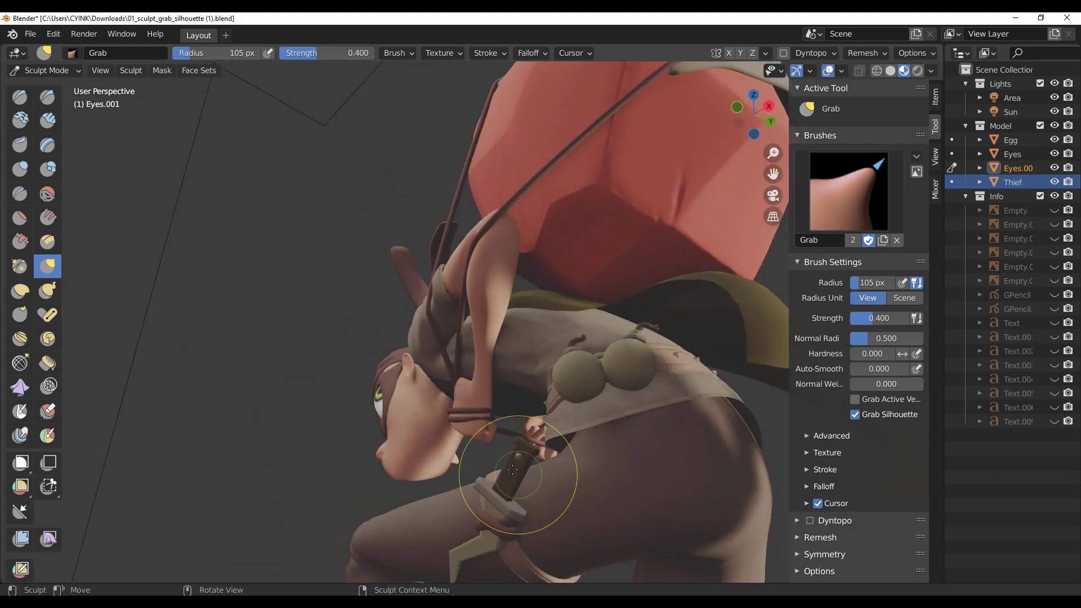
key("alt+q")
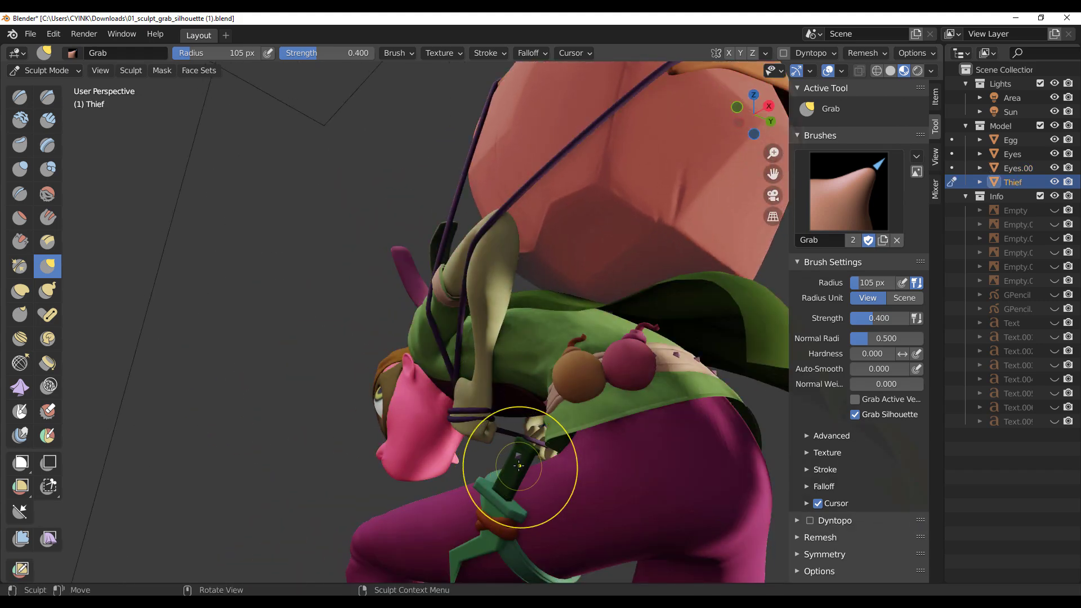
middle_click_drag(518, 466, 612, 460)
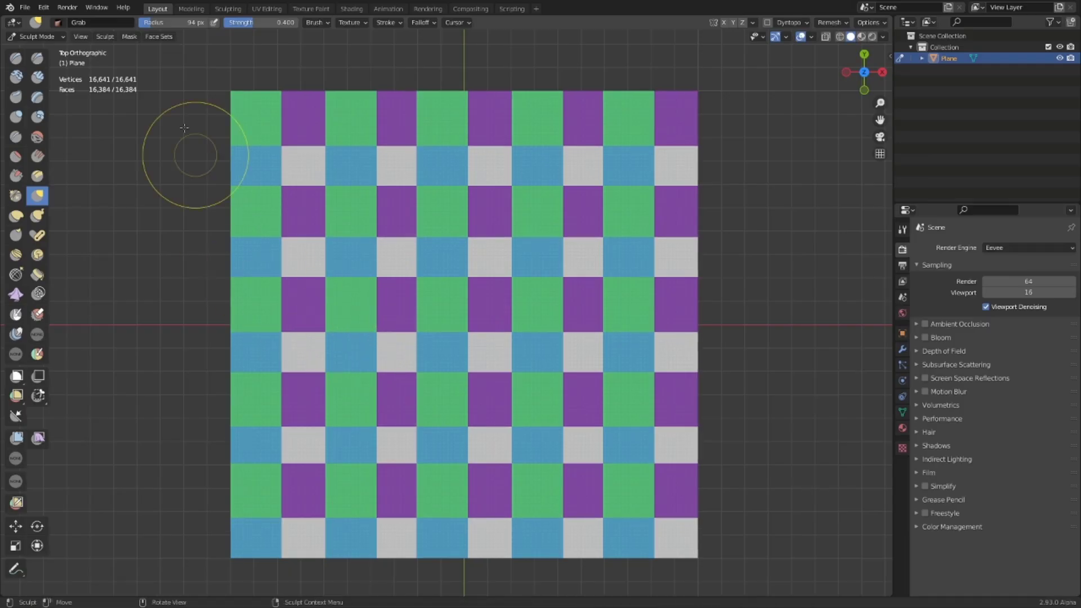
Step: Isolate the green face set on the checkered plane, and show all face sets again
key("h")
key("h")
key("h")
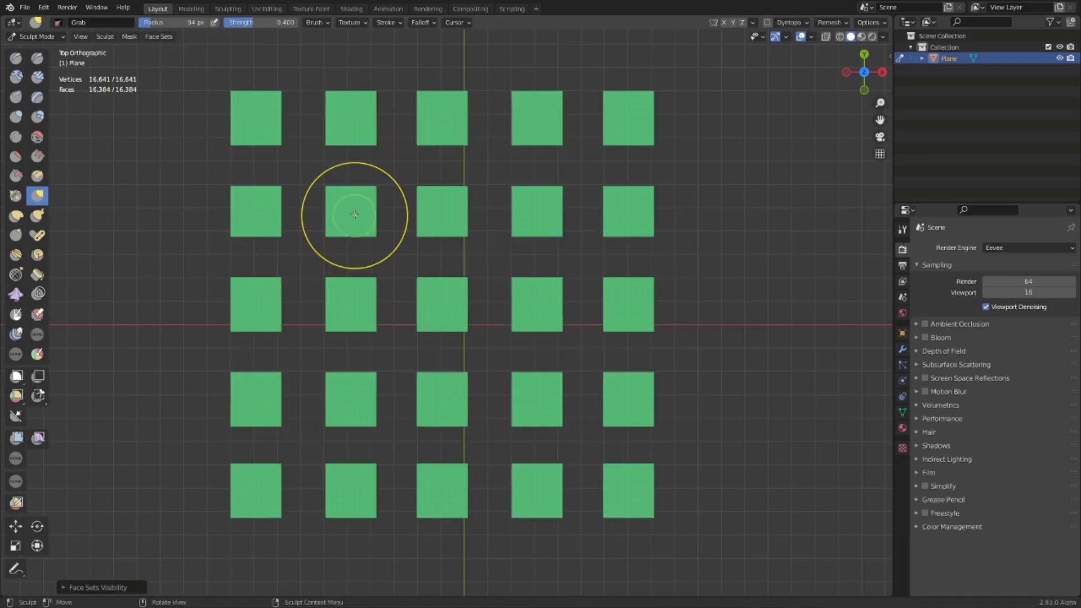
key("h")
Step: Initialize the plane's face sets by face set boundaries
left_click(170, 41)
mouse_move(204, 92)
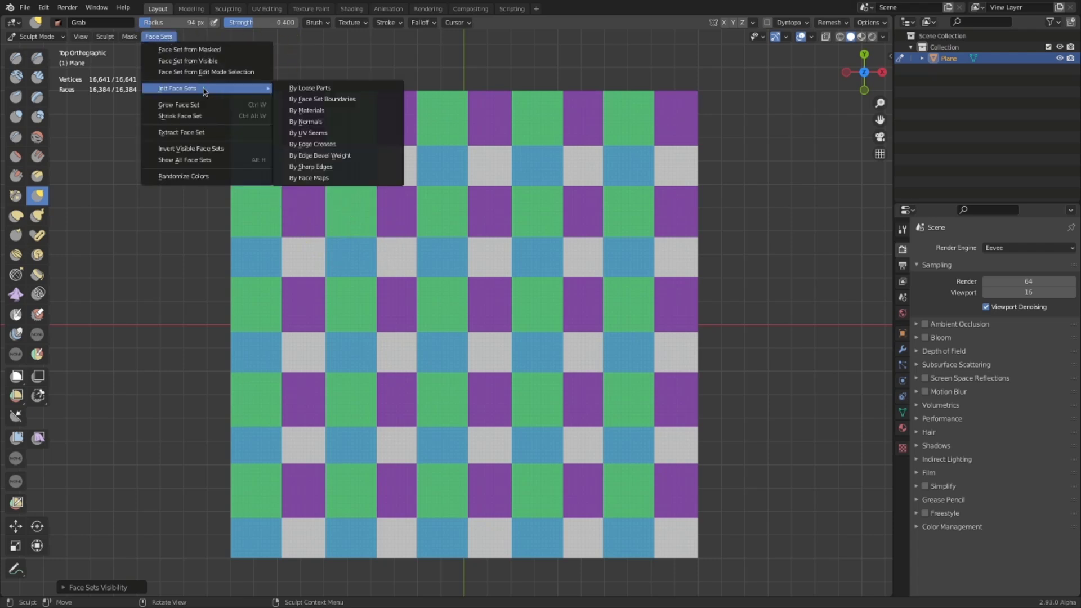
left_click(367, 101)
Step: Isolate individual square face sets on the plane one at a time, showing all face sets in between
key("h")
key("h")
key("h")
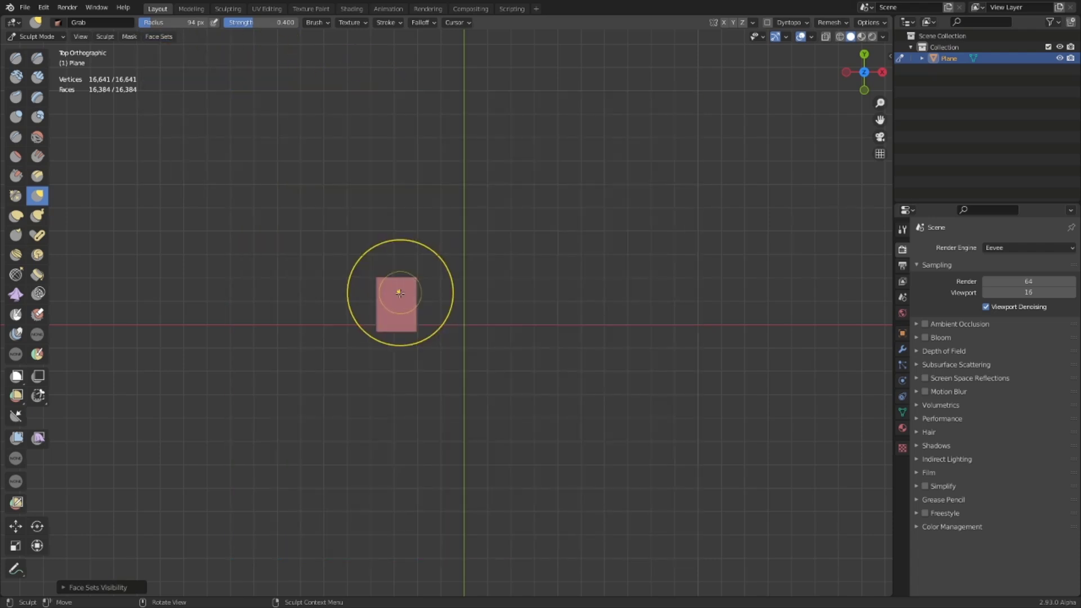
key("h")
key("h")
key("h")
Step: Expand one face set near the plane's center and a green one beside it over their neighboring squares
key("shift+w")
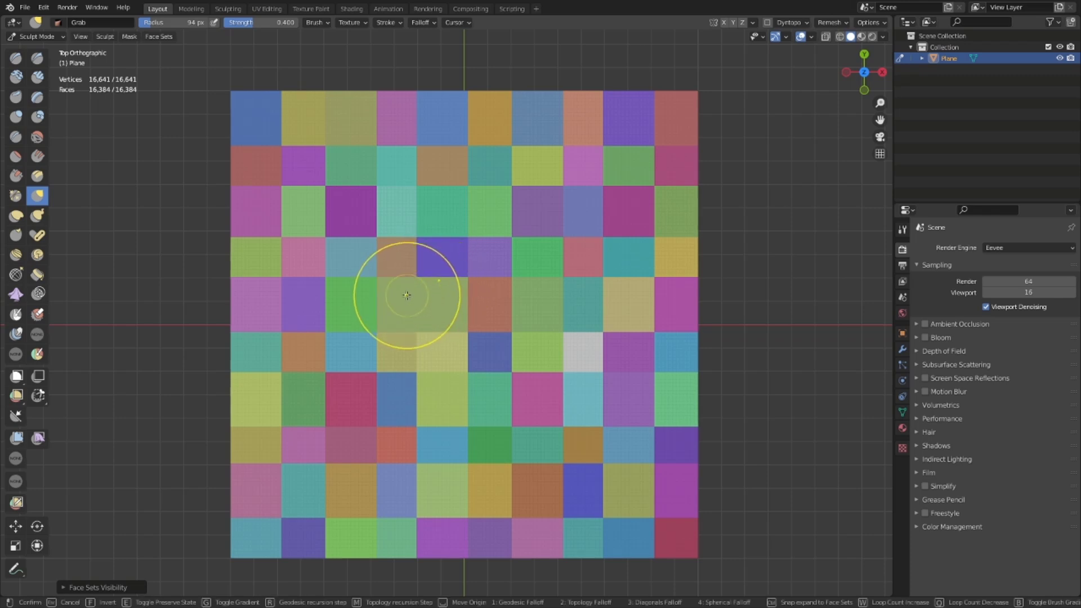
left_click(396, 355)
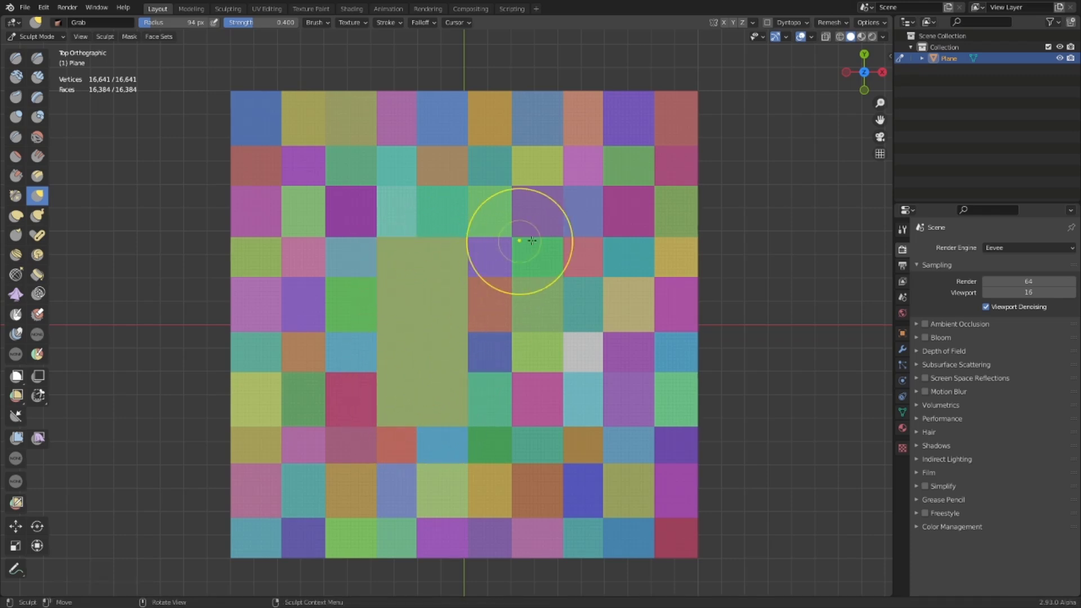
key("shift+w")
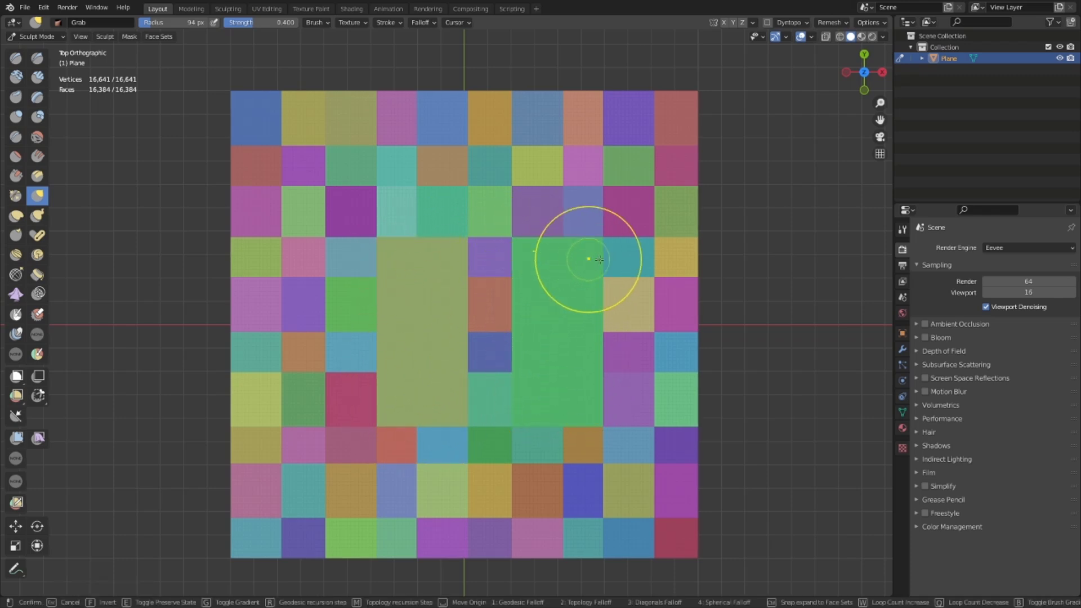
left_click(579, 220)
Step: Isolate the expanded green face set, and show the whole plane again
key("h")
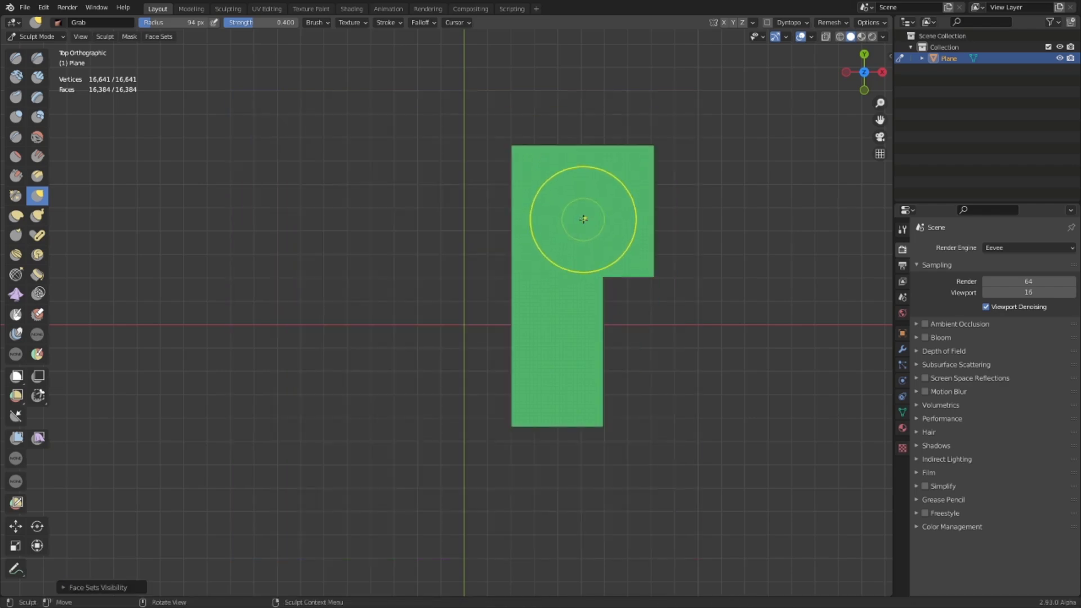
key("h")
key("h")
key("h")
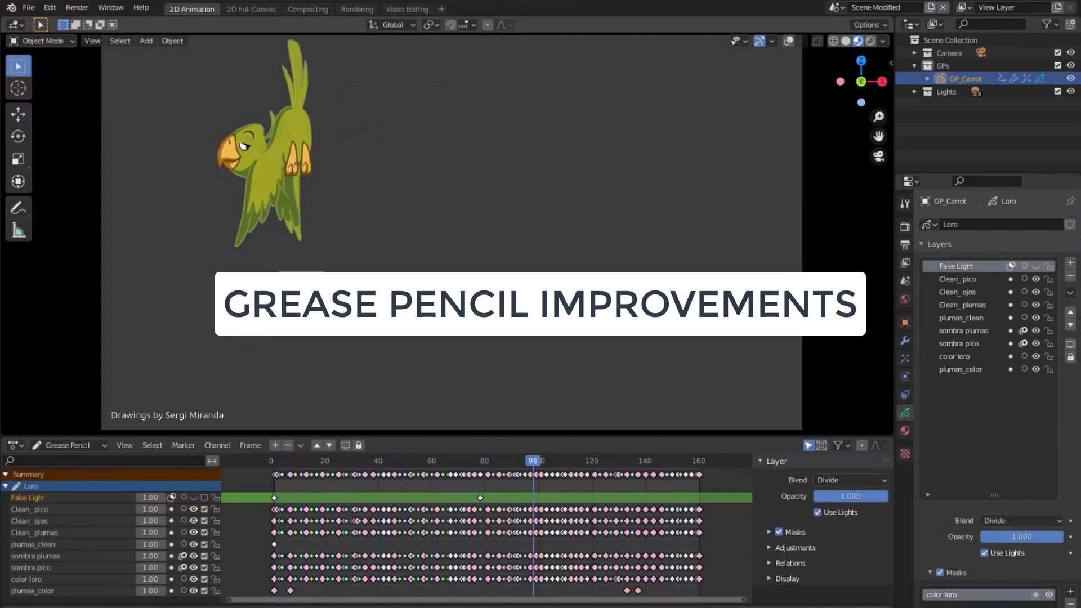
Step: Export the parrot Grease Pencil animation as a PDF in Downloads, with Object and Frame both set to Selected
left_click(28, 7)
mouse_move(48, 193)
mouse_move(178, 232)
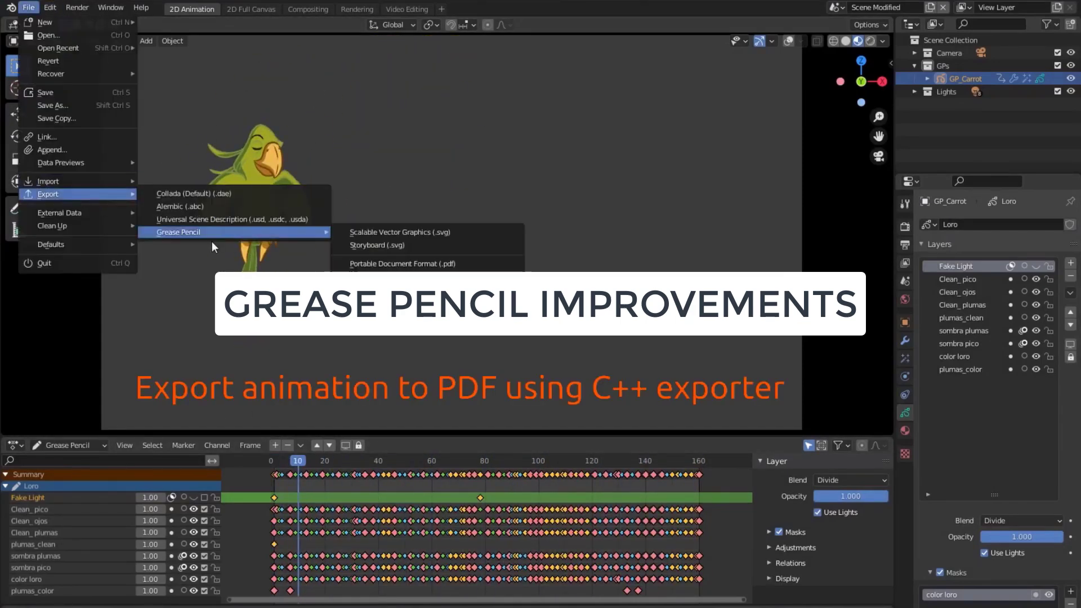
left_click(402, 263)
left_click(815, 204)
left_click(815, 231)
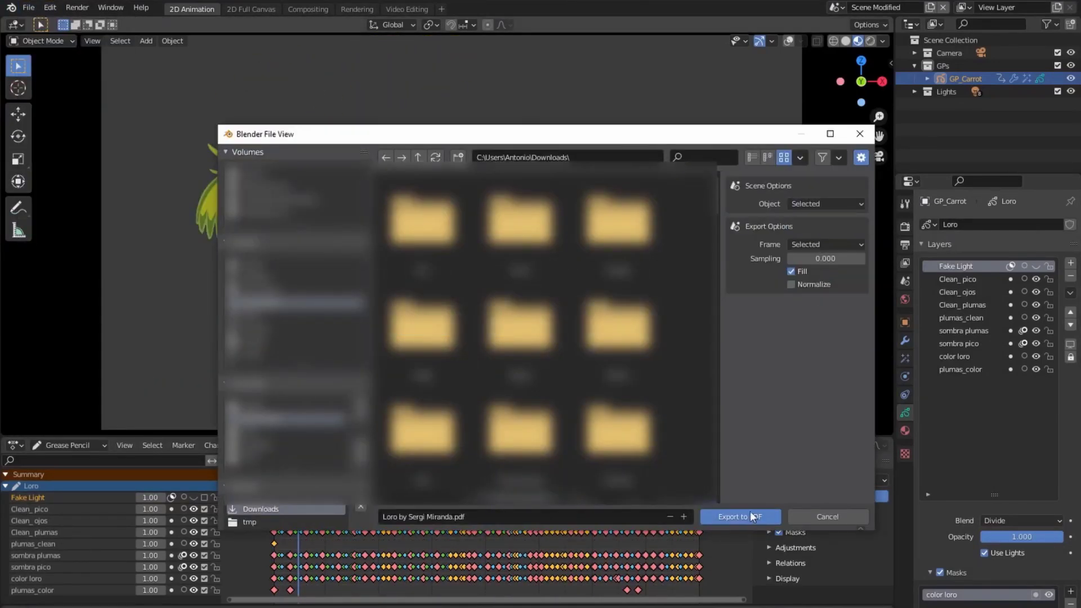
left_click(730, 517)
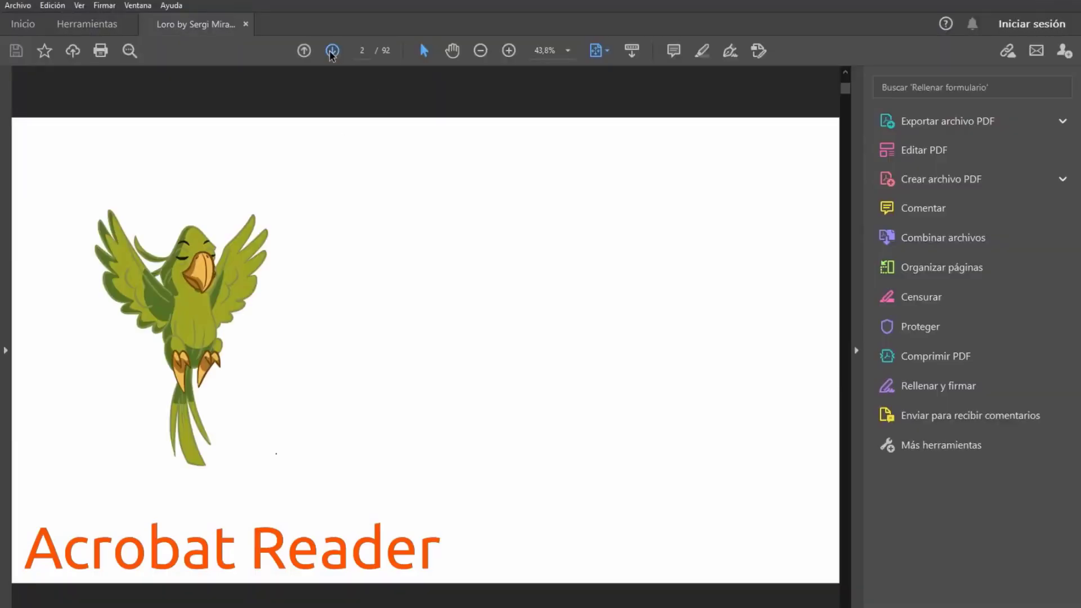
Step: Switch to Acrobat Reader and page through the exported PDF
left_click(333, 51)
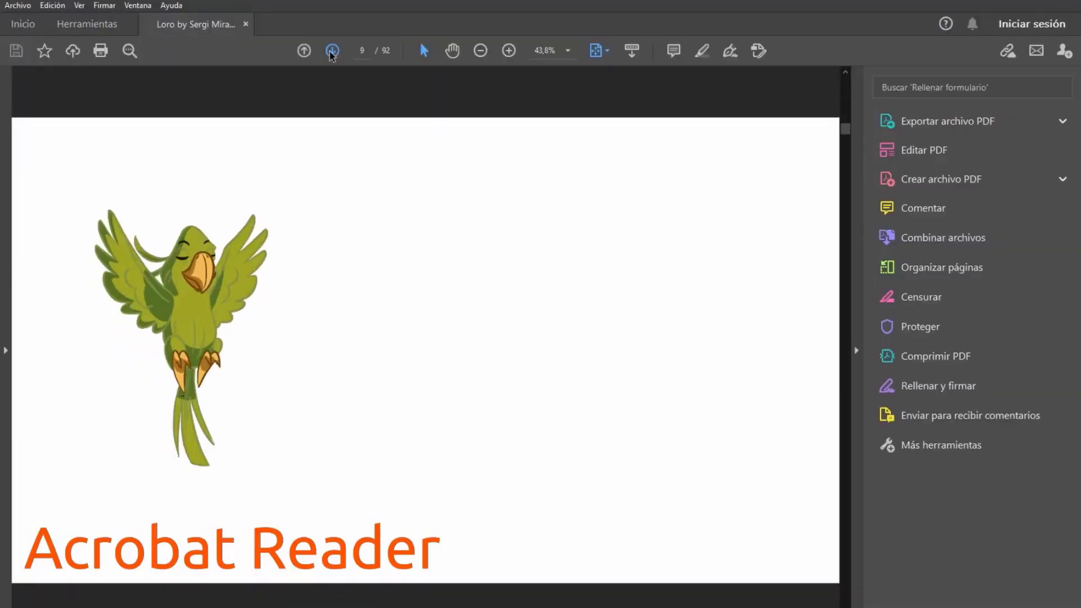
left_click(332, 50)
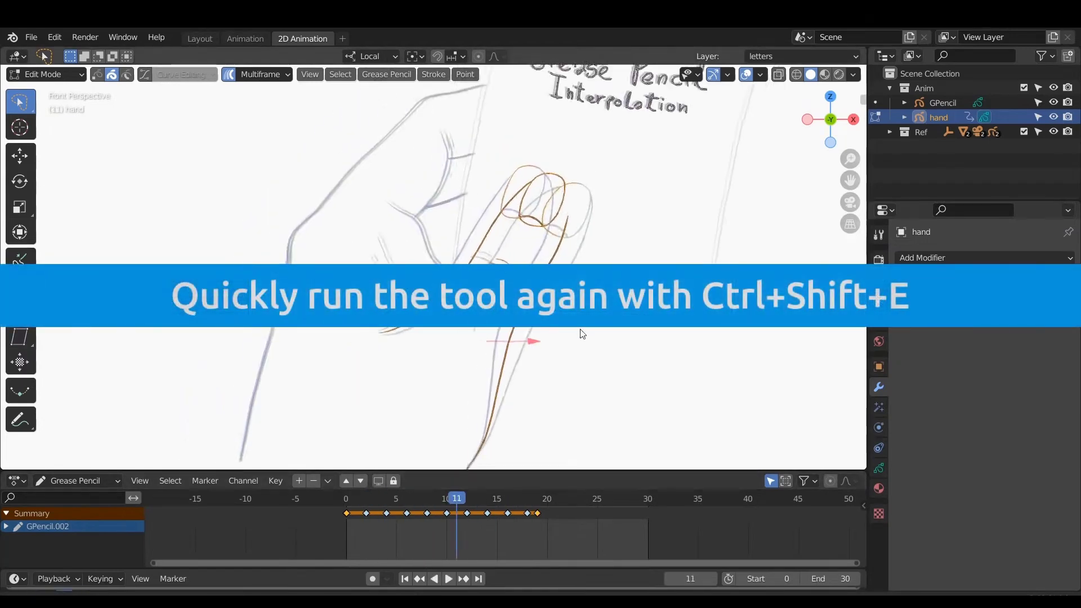
Step: Rerun the Grease Pencil interpolation on the hand's outline strokes, and scrub through the animated drawing
scroll(584, 335, "down", 2)
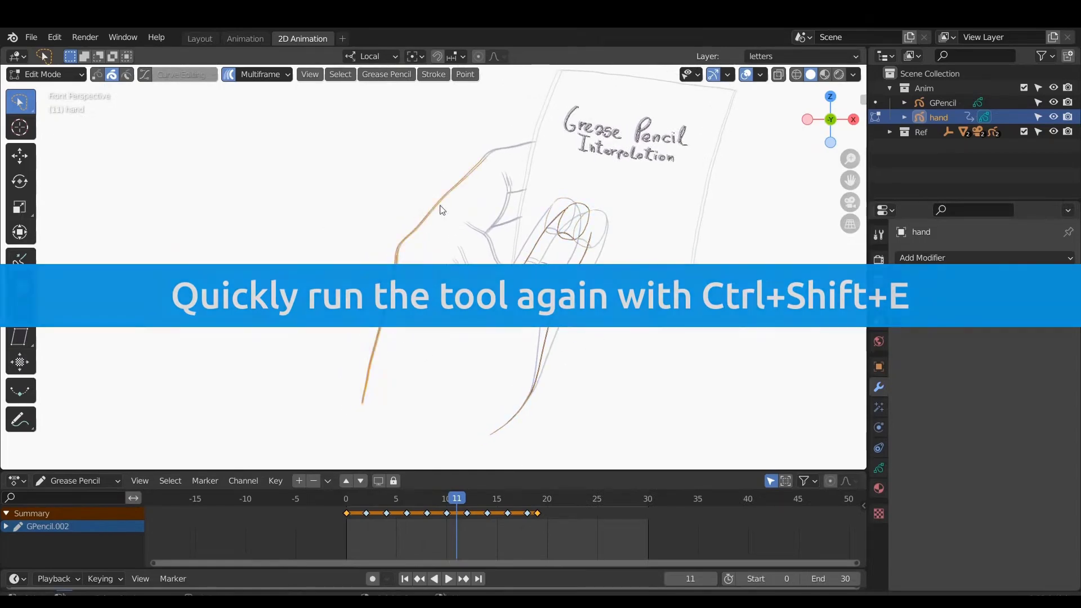
key("ctrl+shift+e")
left_click(410, 278)
key("ctrl+shift+e")
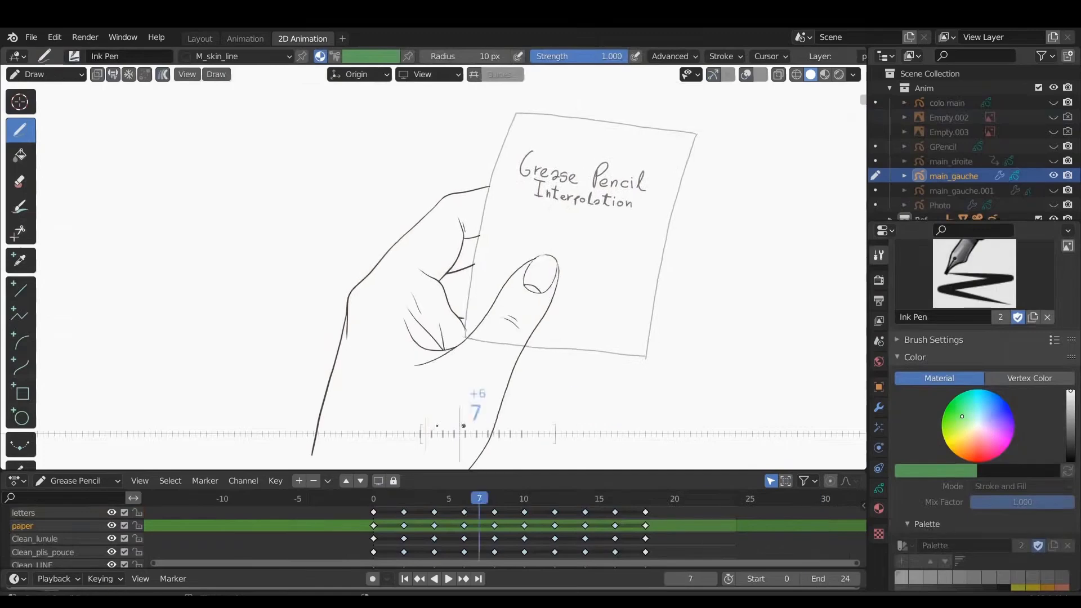
mouse_move(464, 425)
middle_mouse_down("alt")
mouse_move(446, 426)
mouse_move(470, 425)
middle_mouse_up("alt")
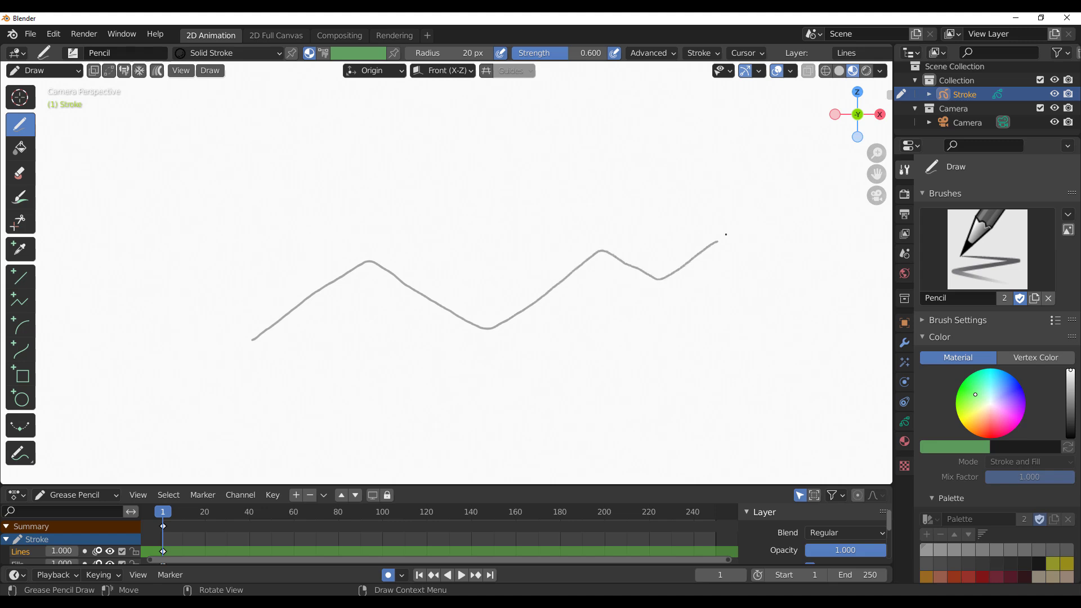
Step: Add a Noise modifier to the stroke with Noise Scale 0.443 and Noise Offset 22.857, followed by a Lattice modifier
left_click(905, 342)
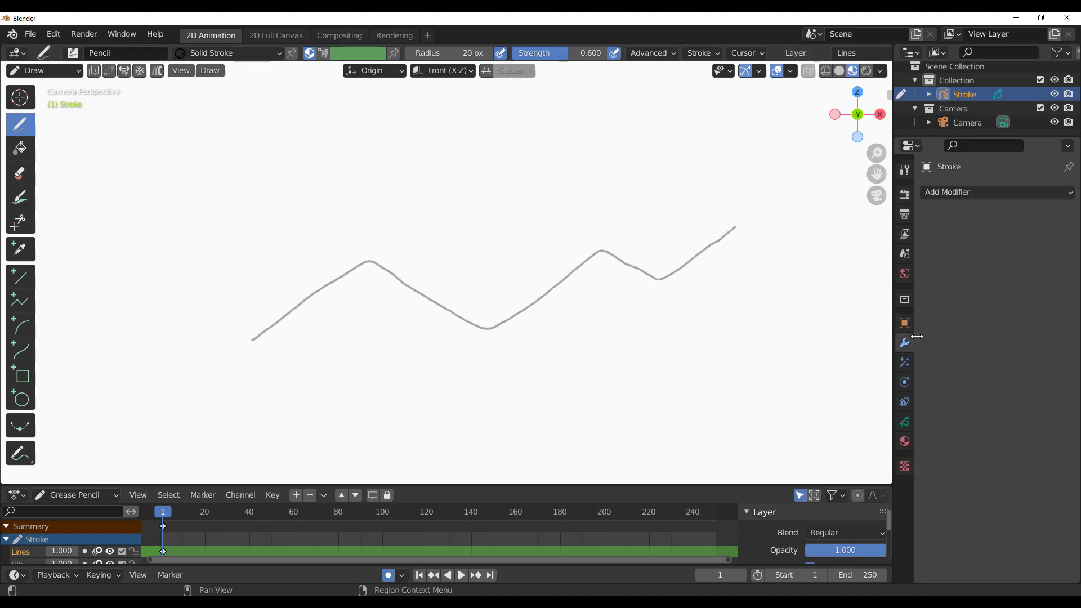
left_click(969, 192)
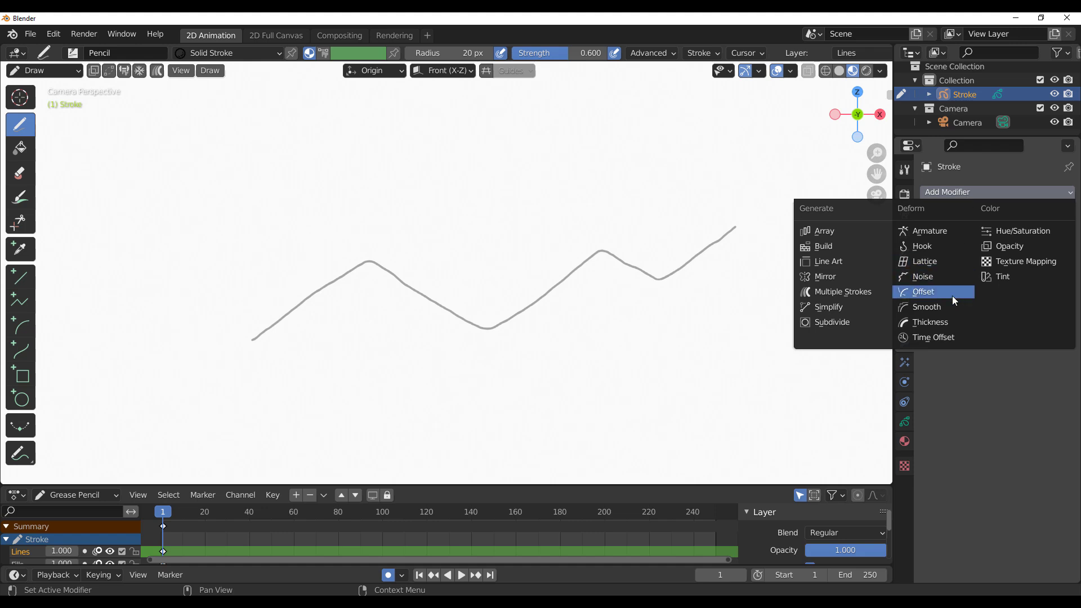
left_click(923, 276)
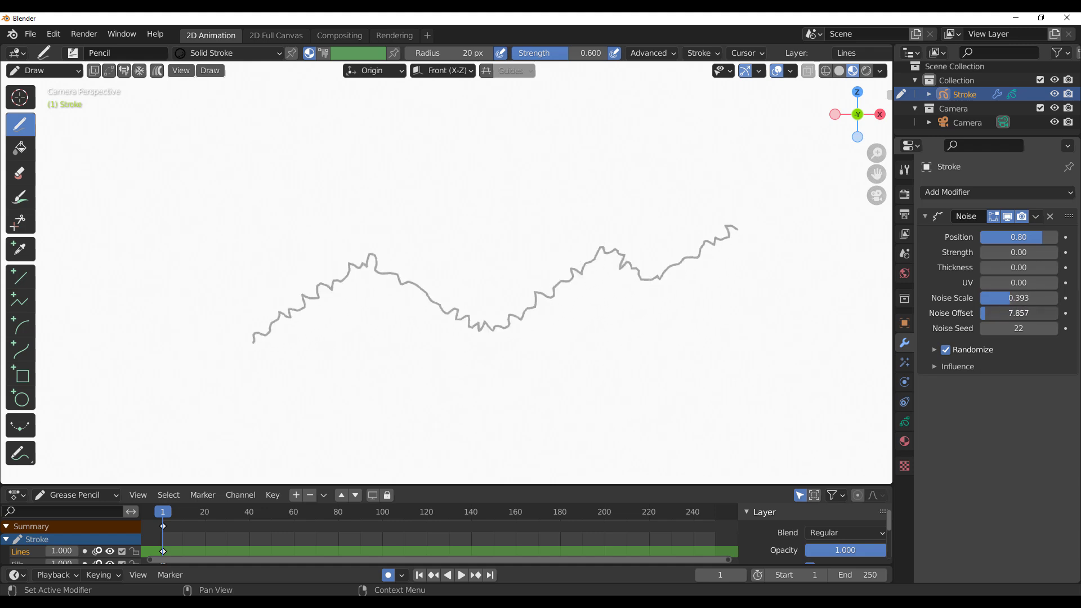
left_click_drag(996, 314, 1012, 300)
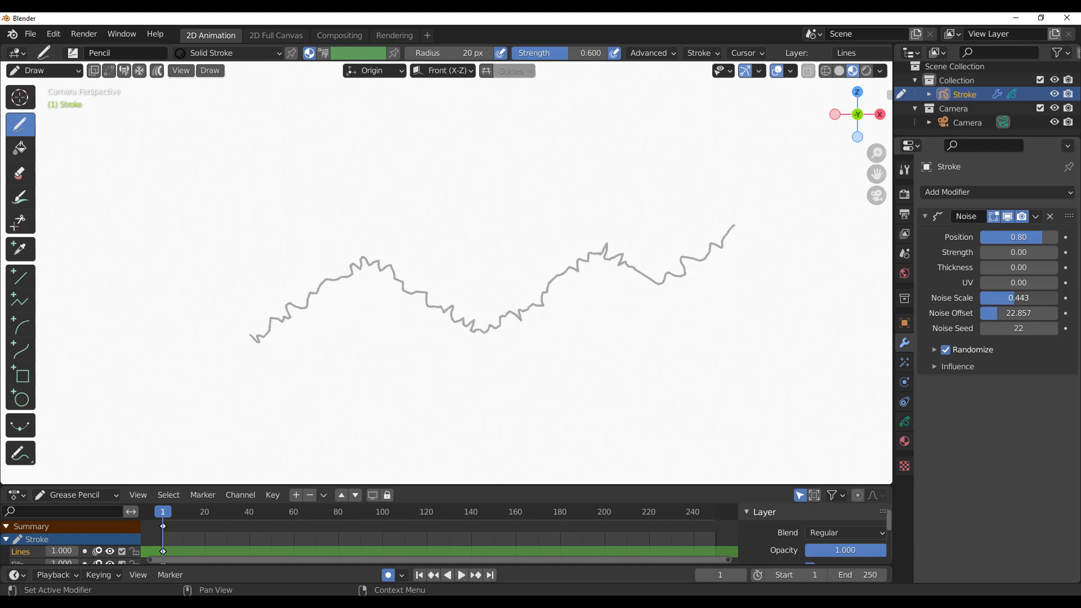
left_click(986, 193)
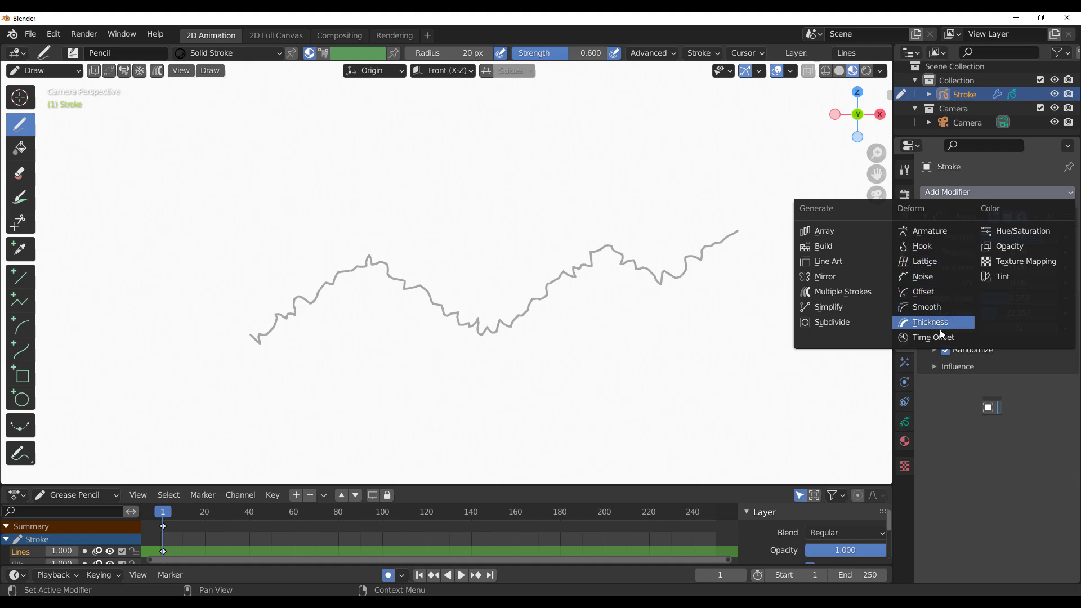
left_click(938, 263)
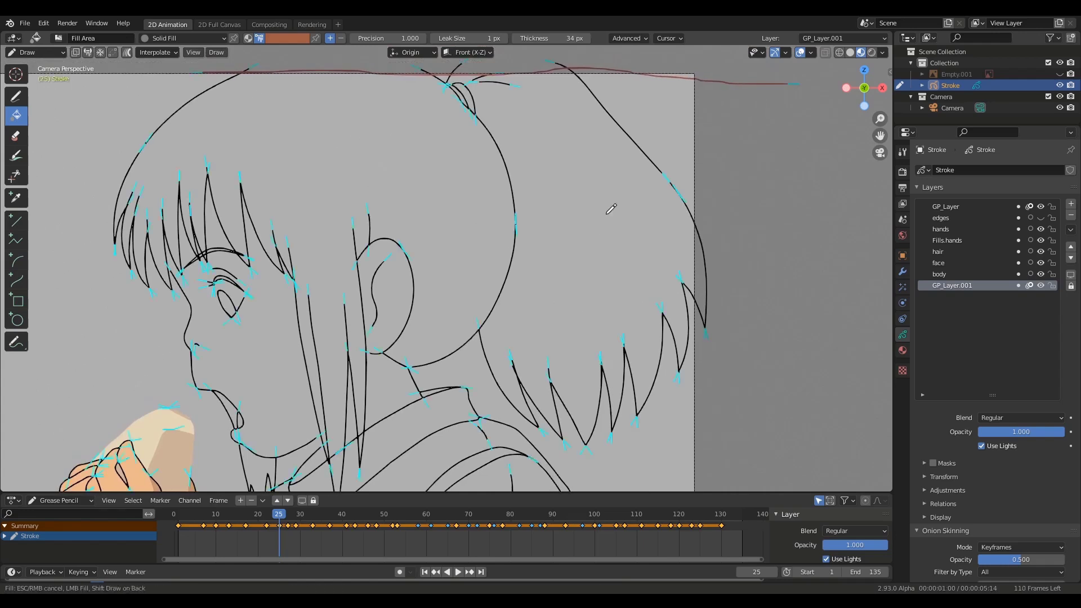
Step: Shorten the Fill tool's gap-closing extension lines and fill the girl's ponytail area
scroll(611, 209, "down", 4)
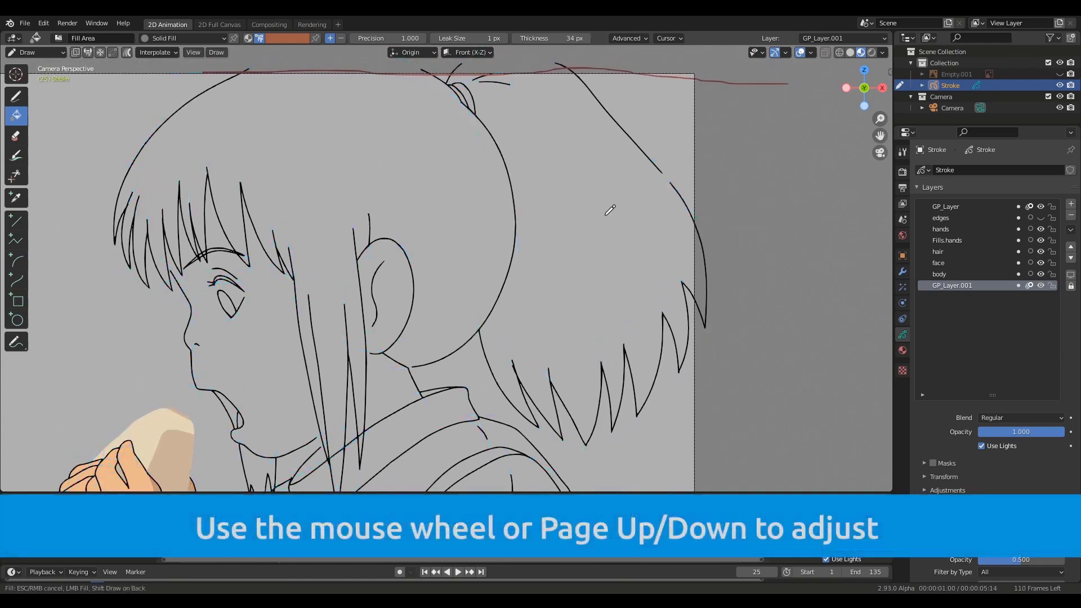
left_click(610, 209)
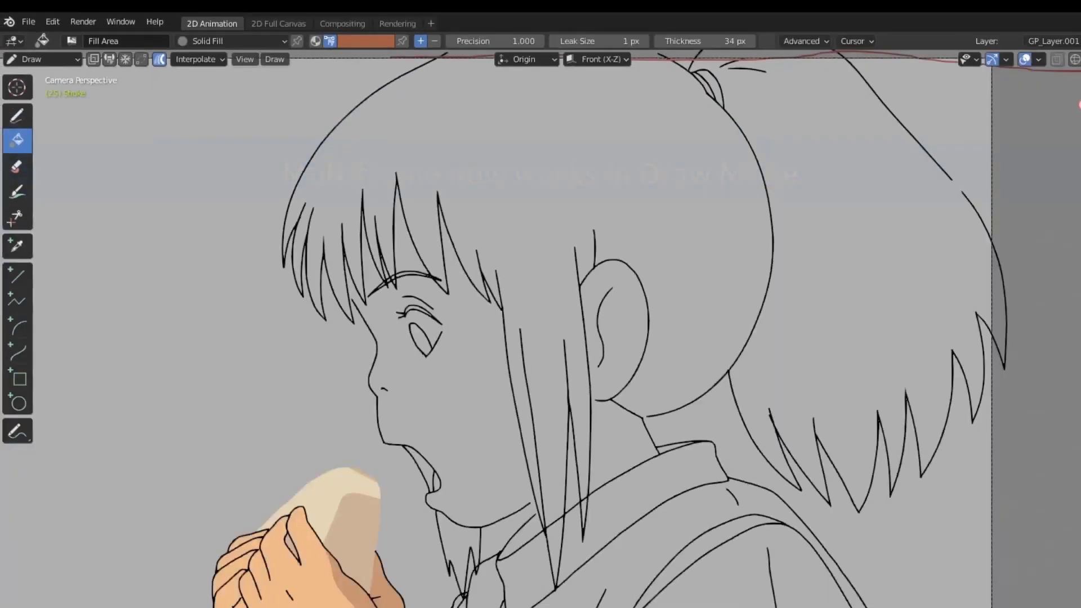
Step: Select all the drawing keyframes in the timeline and fill the girl's hair across them with the Fill tool
left_click_drag(174, 539, 536, 528)
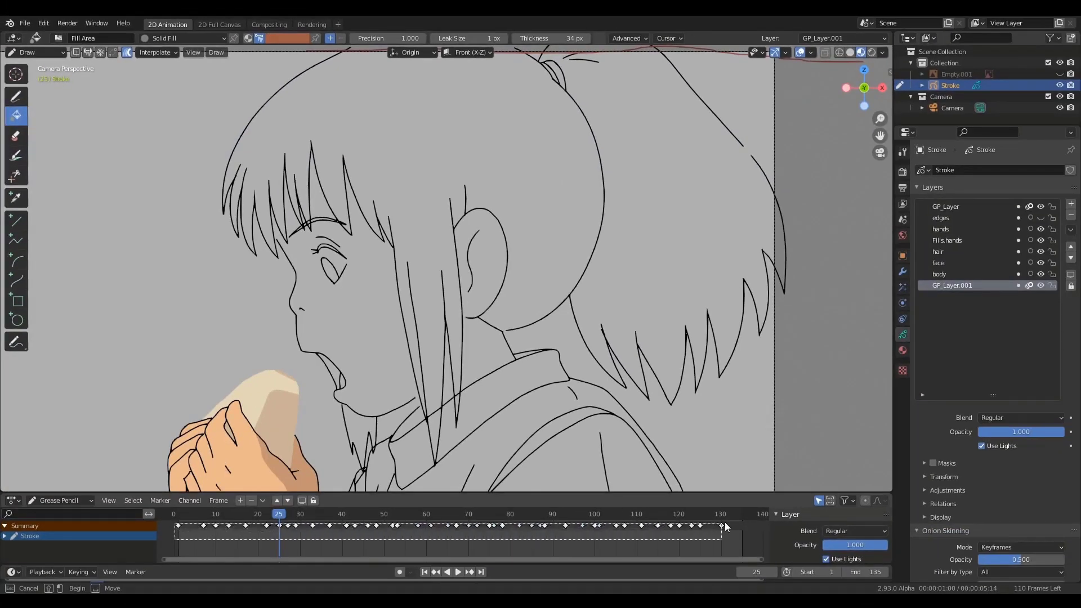
left_click_drag(725, 526, 739, 518)
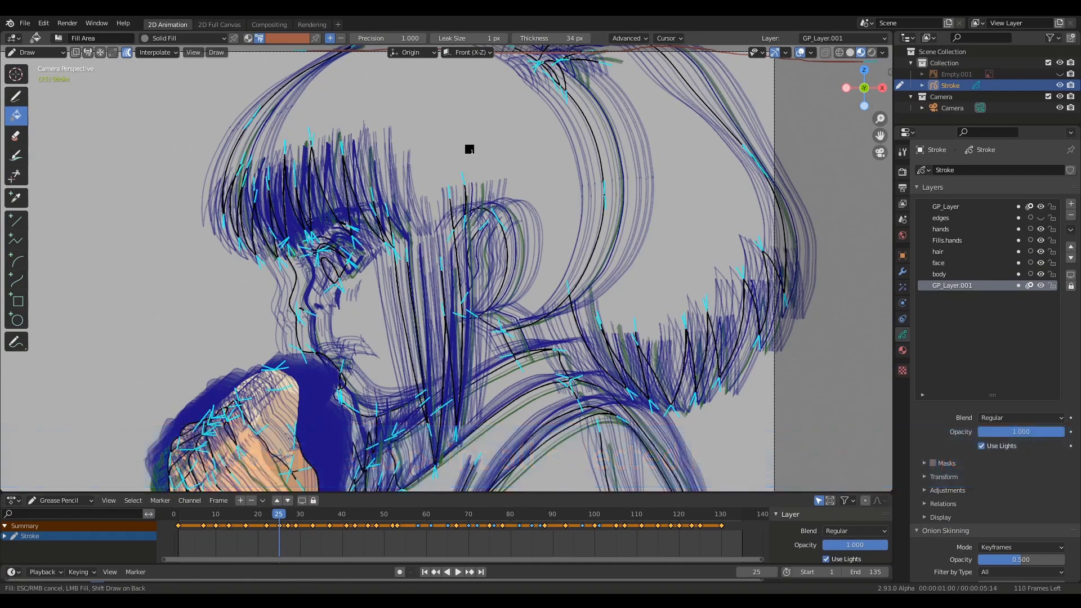
left_click(469, 149)
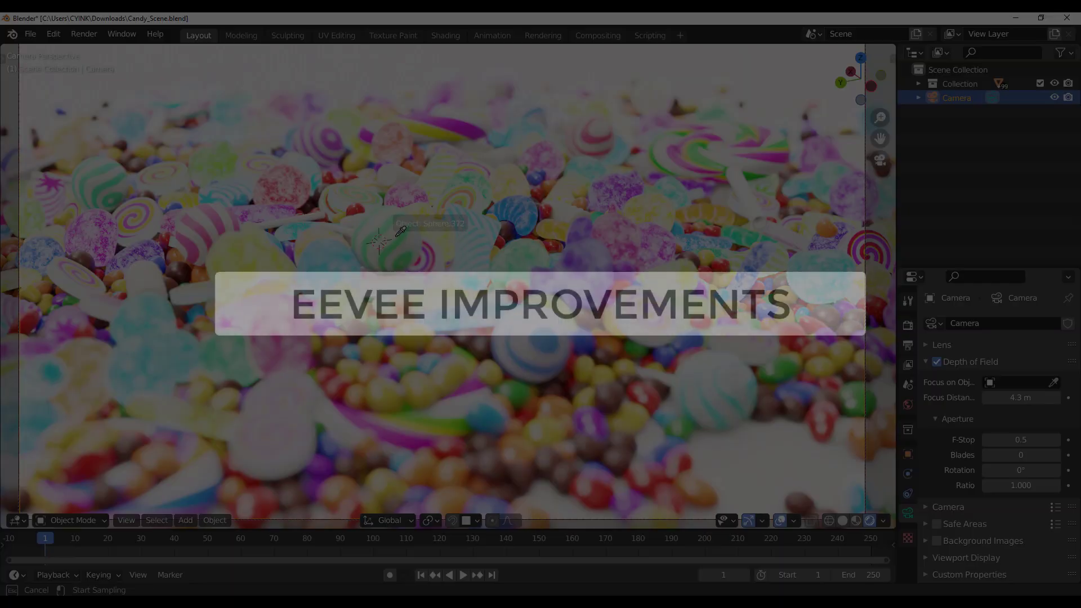
Step: Focus the camera's depth of field on the green-striped candy ball, clear it, and refocus on the purple candy
left_click(400, 231)
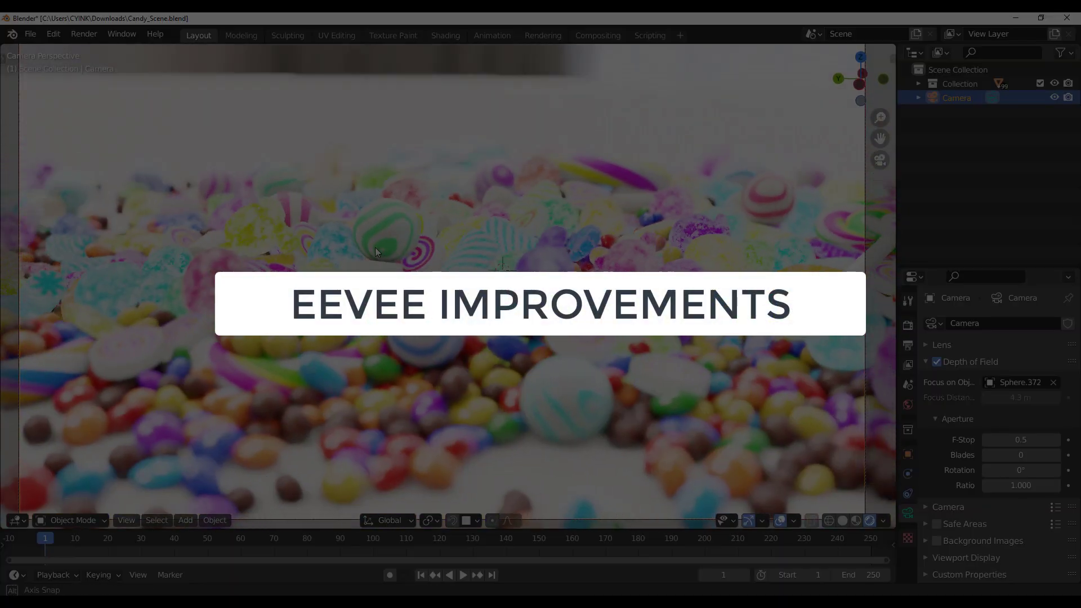
middle_click_drag(854, 411, 855, 380, "ctrl")
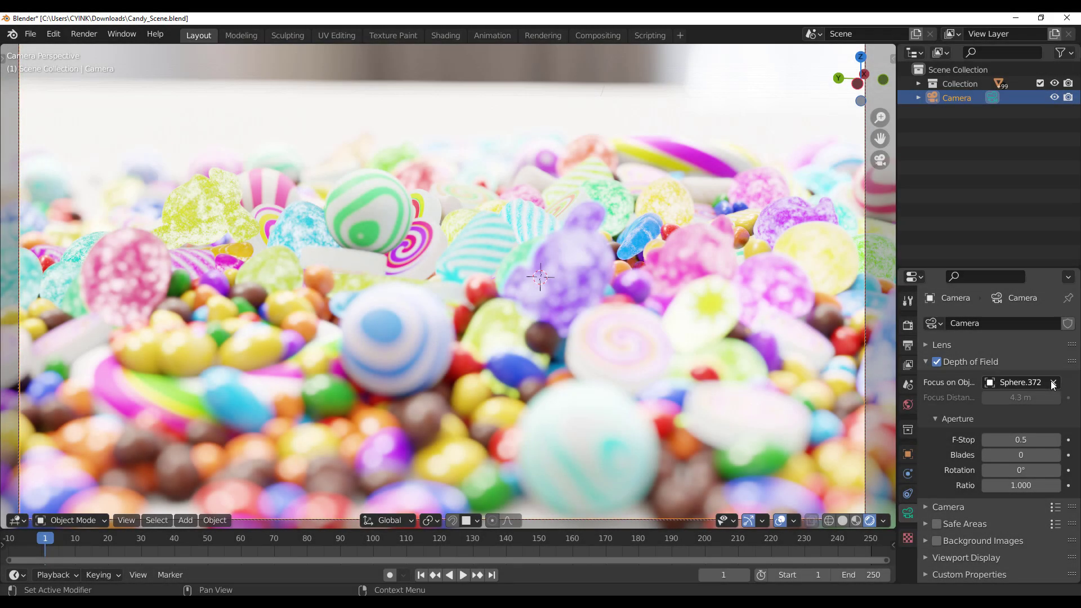
left_click(1053, 383)
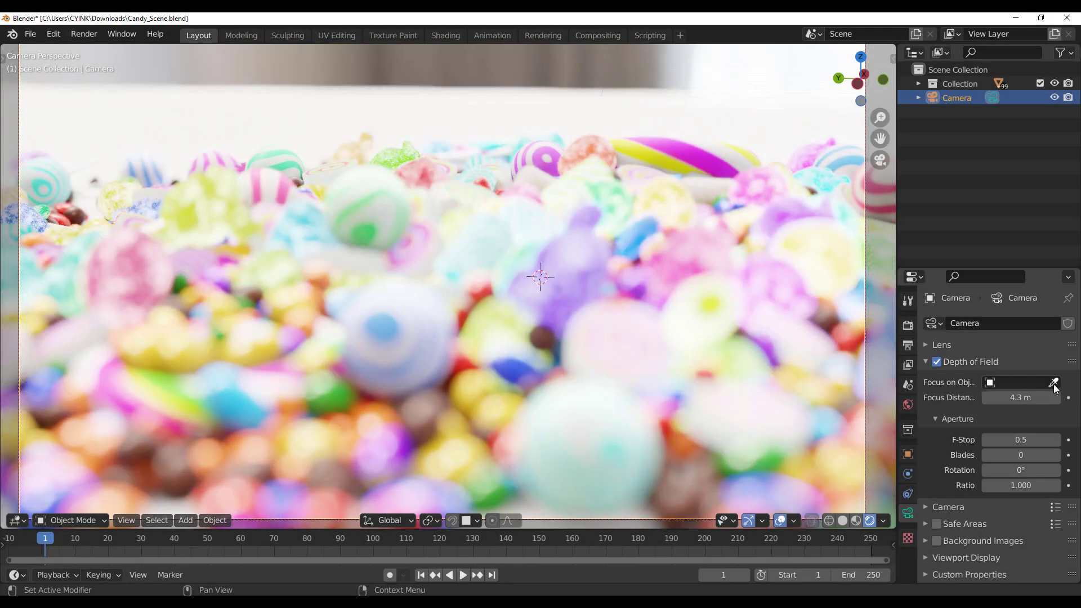
left_click(581, 263)
mouse_move(544, 346)
middle_mouse_down()
mouse_move(539, 357)
mouse_move(657, 327)
mouse_move(570, 347)
mouse_move(590, 353)
mouse_move(590, 330)
mouse_move(622, 336)
mouse_move(536, 336)
mouse_move(495, 380)
mouse_move(440, 371)
mouse_move(436, 353)
mouse_move(599, 339)
mouse_move(553, 346)
mouse_move(564, 344)
middle_mouse_up()
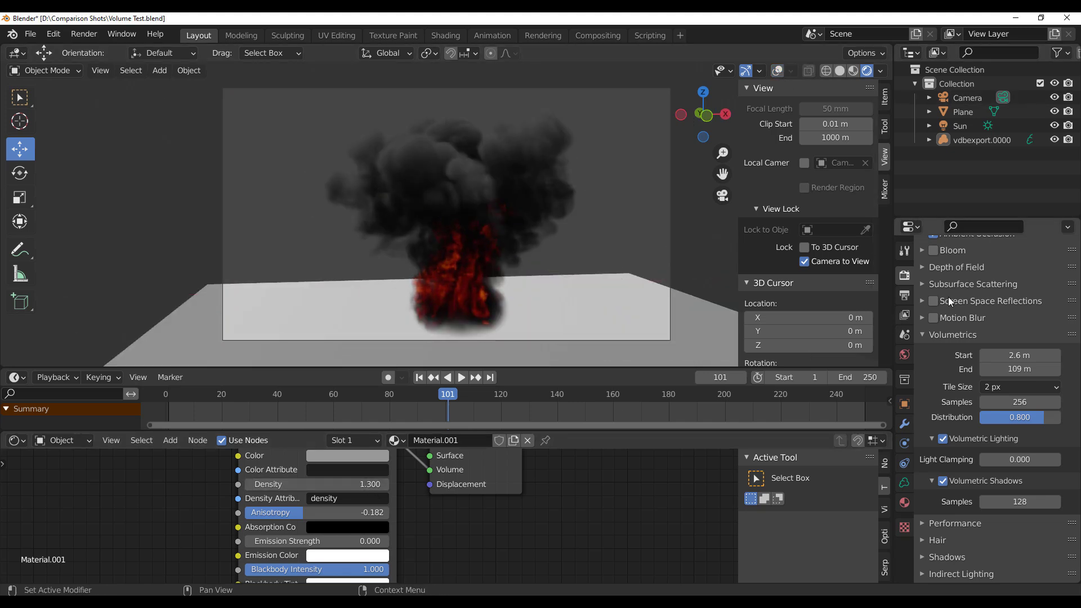
Step: Enable Screen Space Reflections for the fire and smoke volume scene
left_click(923, 301)
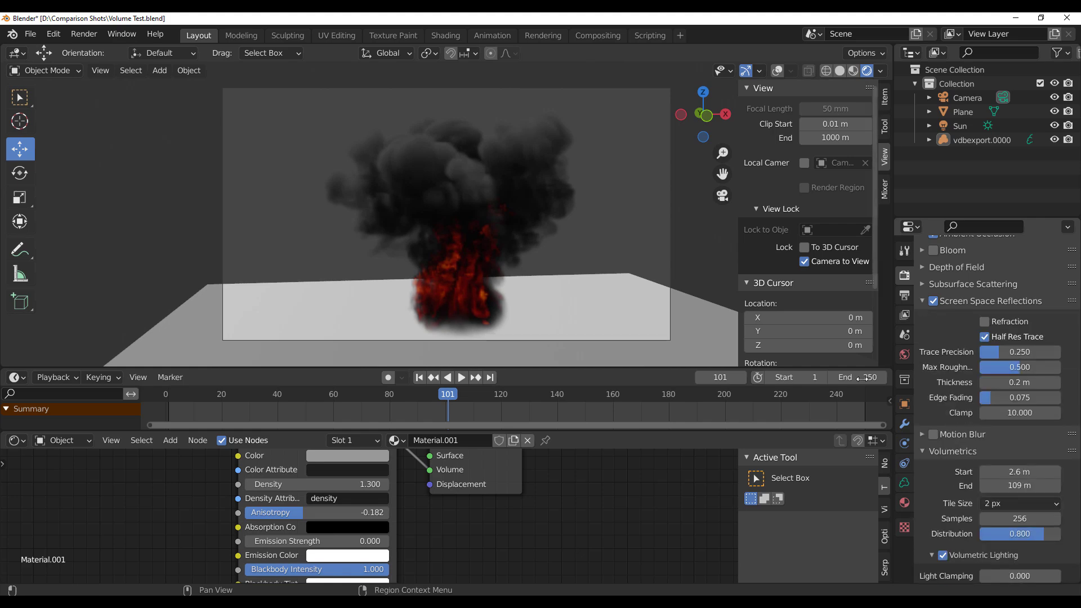
mouse_move(536, 283)
middle_mouse_down()
mouse_move(544, 272)
mouse_move(526, 274)
middle_mouse_up()
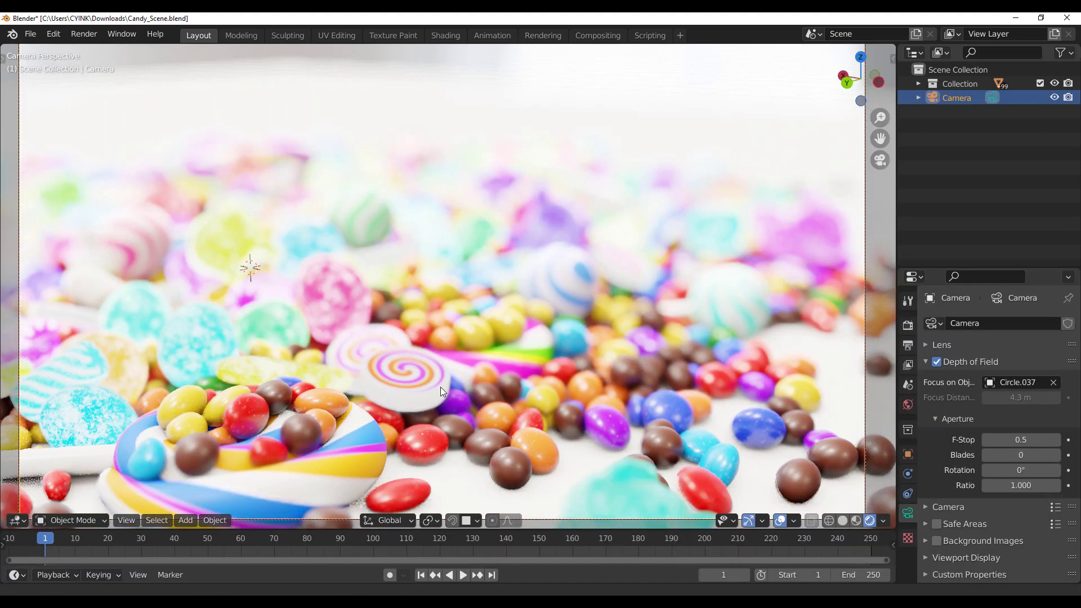
Step: Turn the candy scene's Ambient Occlusion off and on twice to compare the shading
middle_click_drag(440, 387, 492, 397)
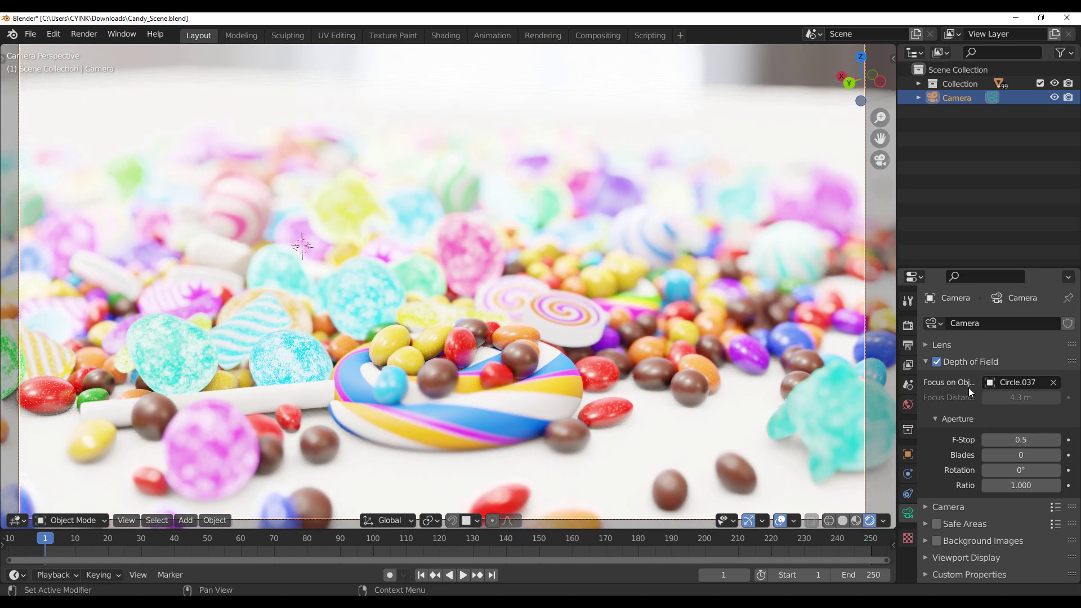
left_click(908, 326)
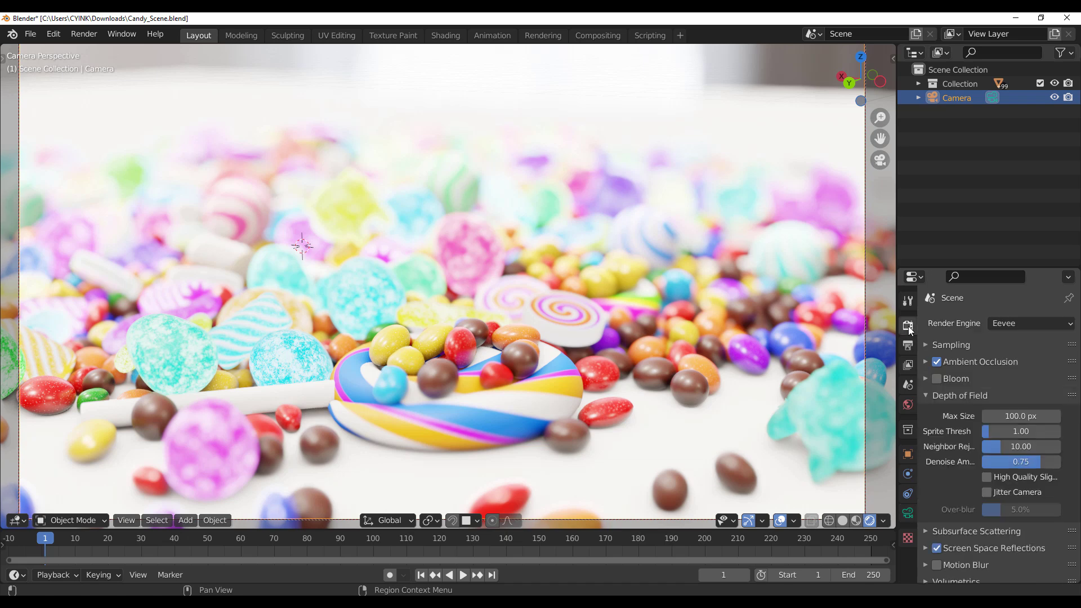
left_click(940, 366)
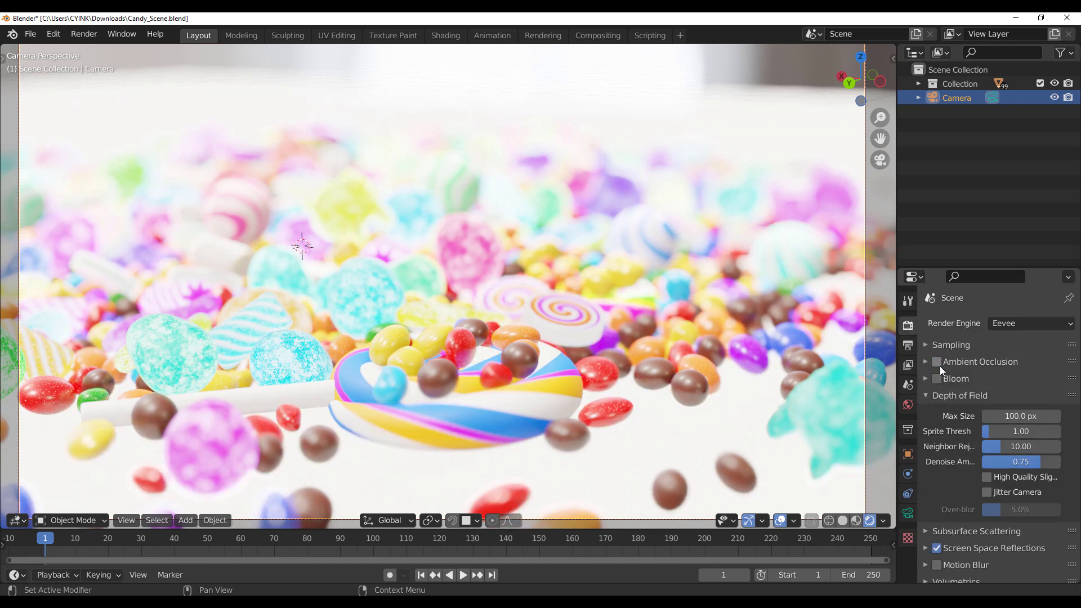
left_click(939, 363)
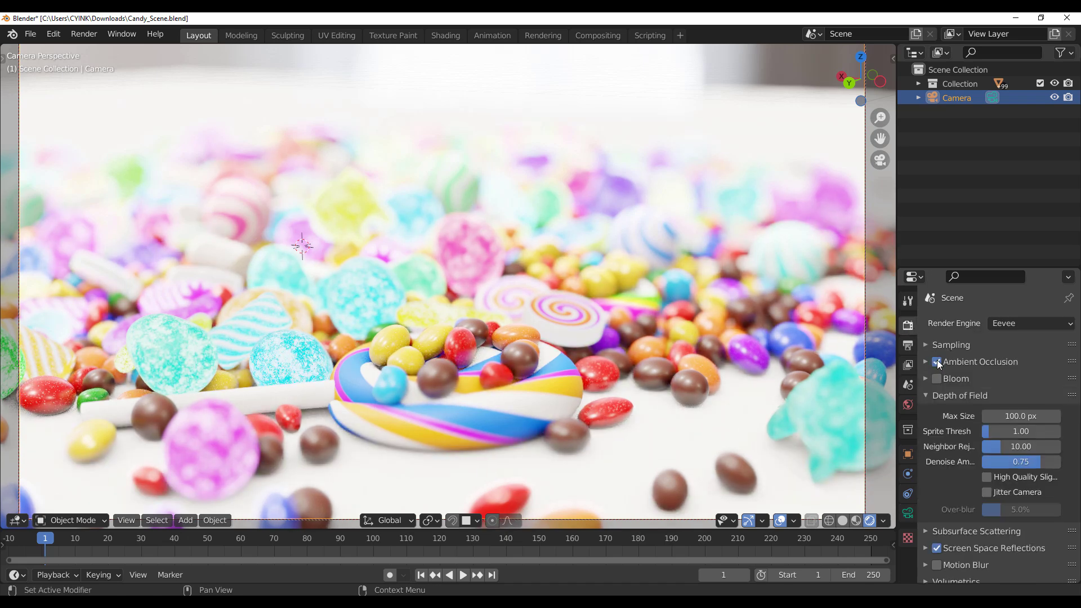
left_click(940, 364)
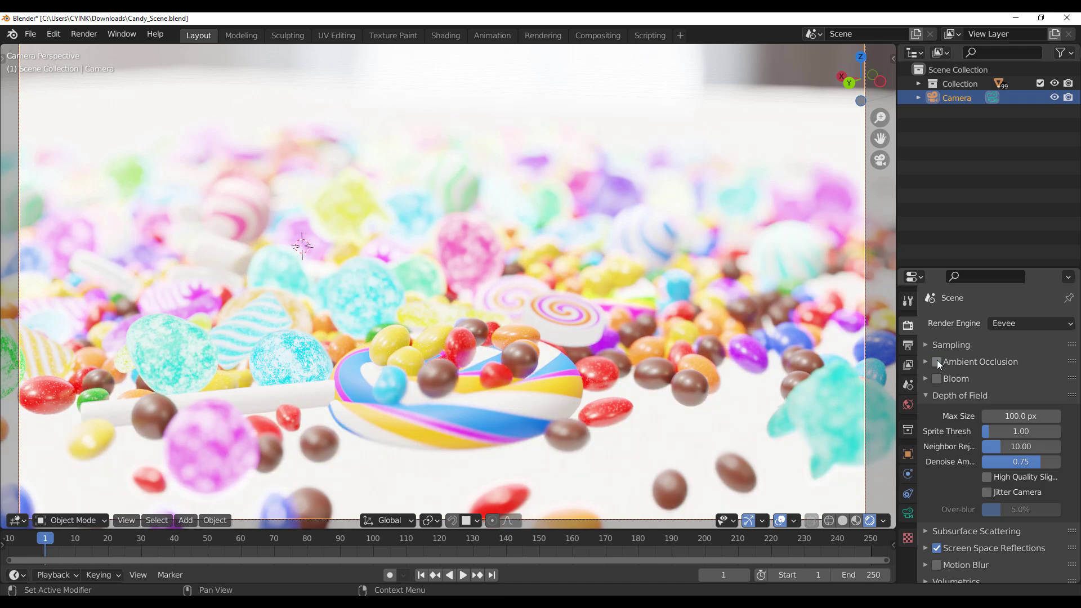
left_click(940, 363)
Step: Turn Screen Space Reflections off and on, alone and together with Ambient Occlusion, to compare the candy render
scroll(956, 443, "down", 2)
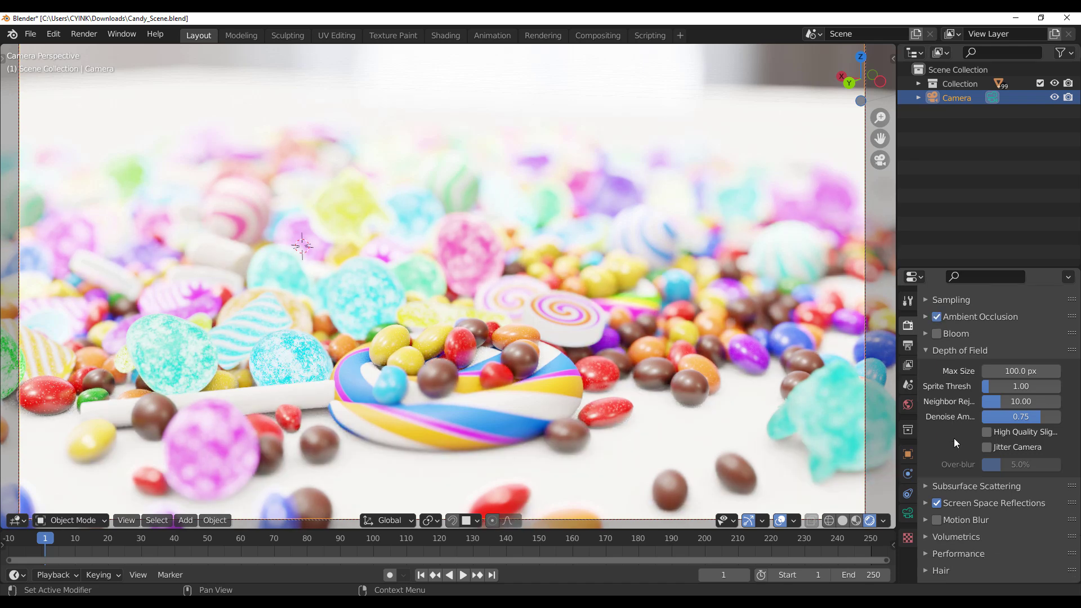
left_click(937, 504)
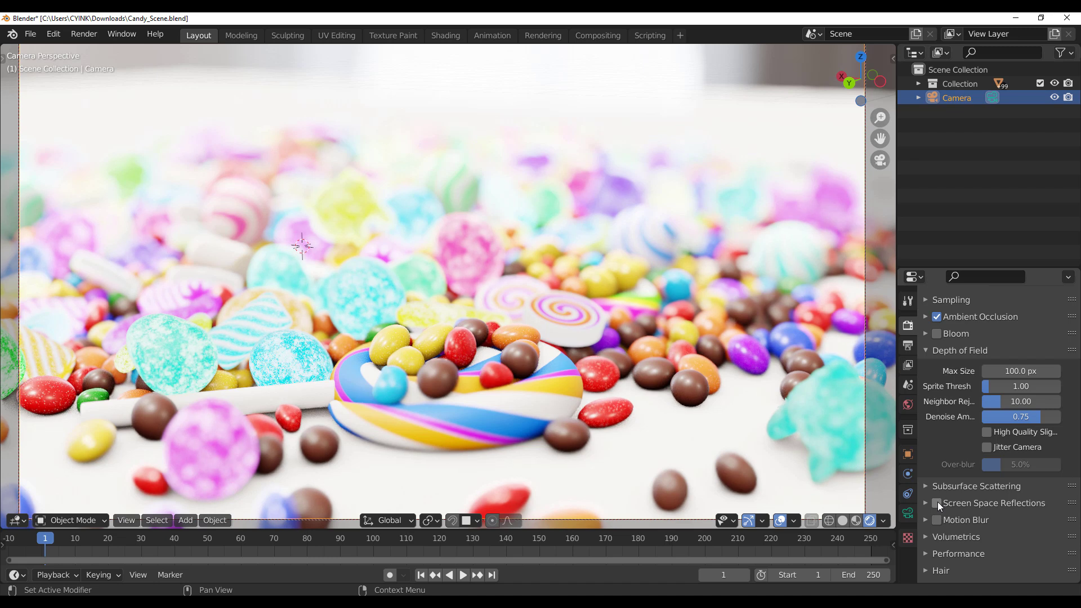
left_click(937, 503)
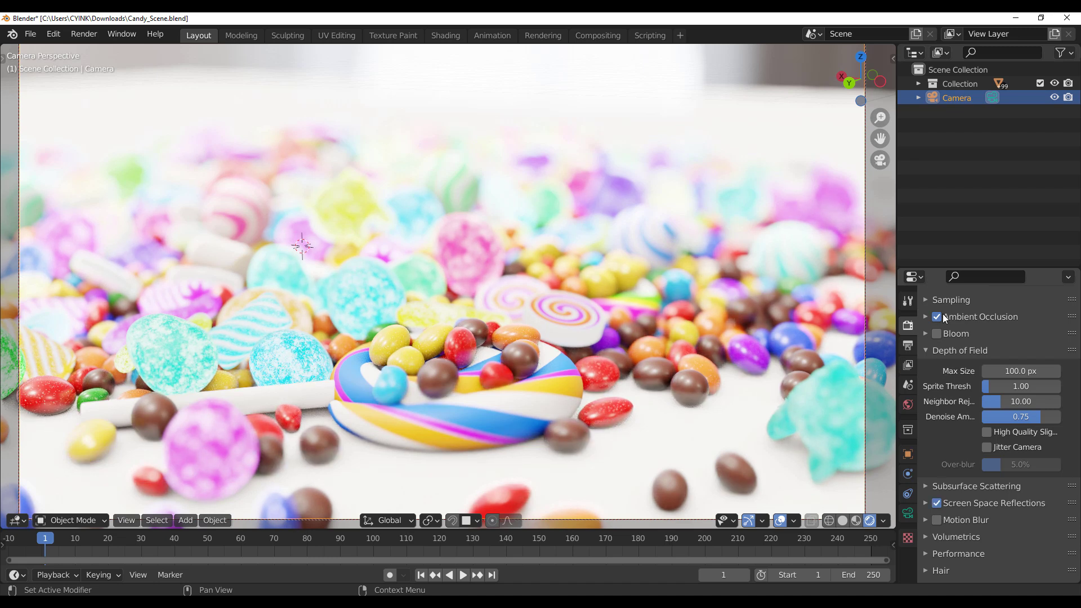
left_click(938, 317)
left_click(937, 503)
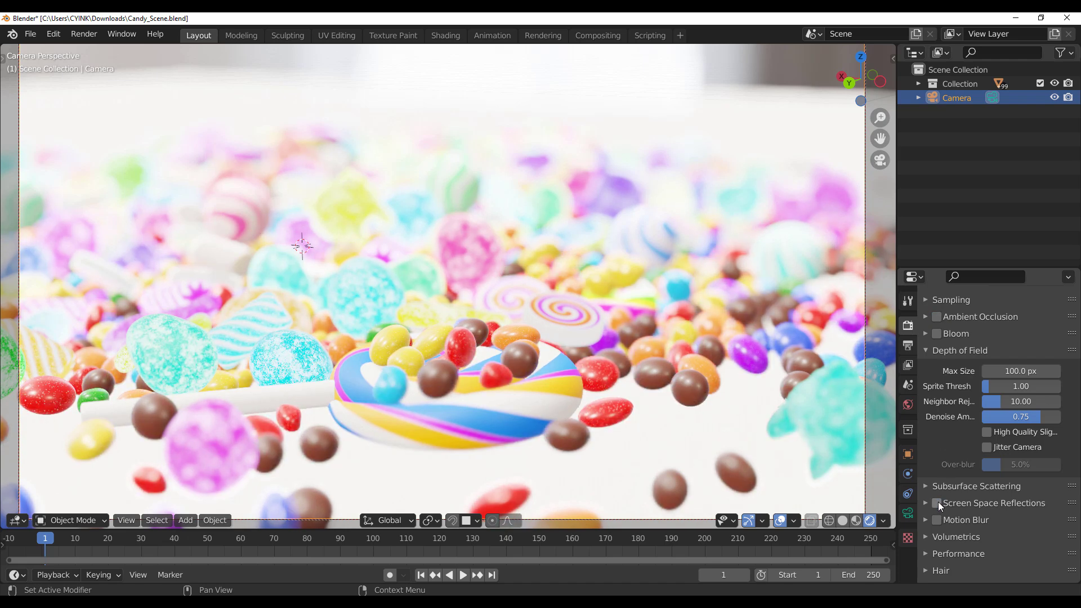
left_click(937, 504)
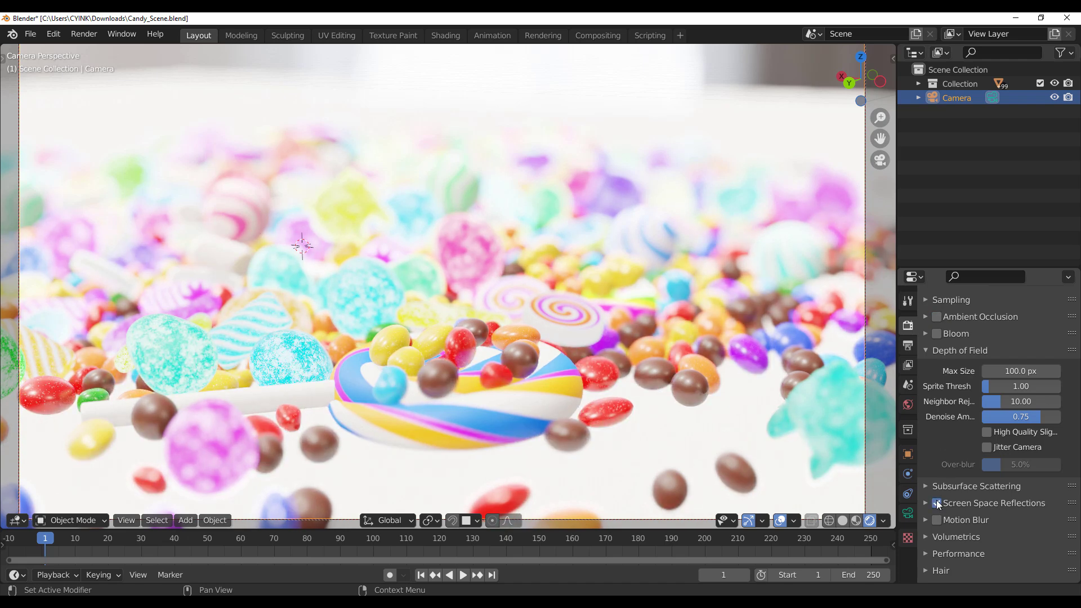
left_click(938, 317)
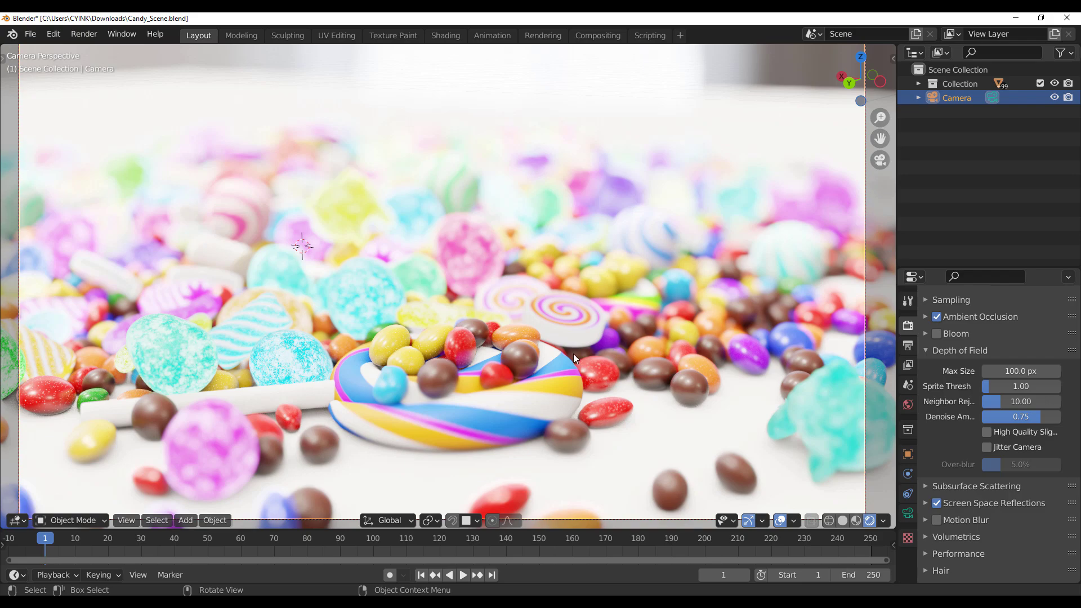
Step: Reframe the candy scene and set the camera's focus object to the green-and-white striped ball
middle_click_drag(574, 355, 687, 344)
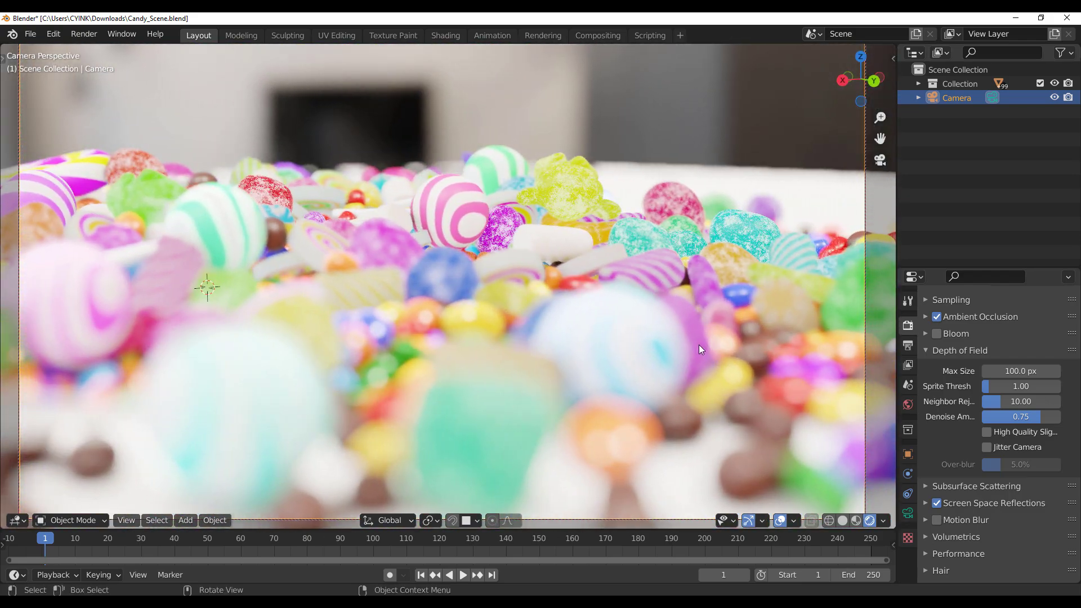
left_click(907, 513)
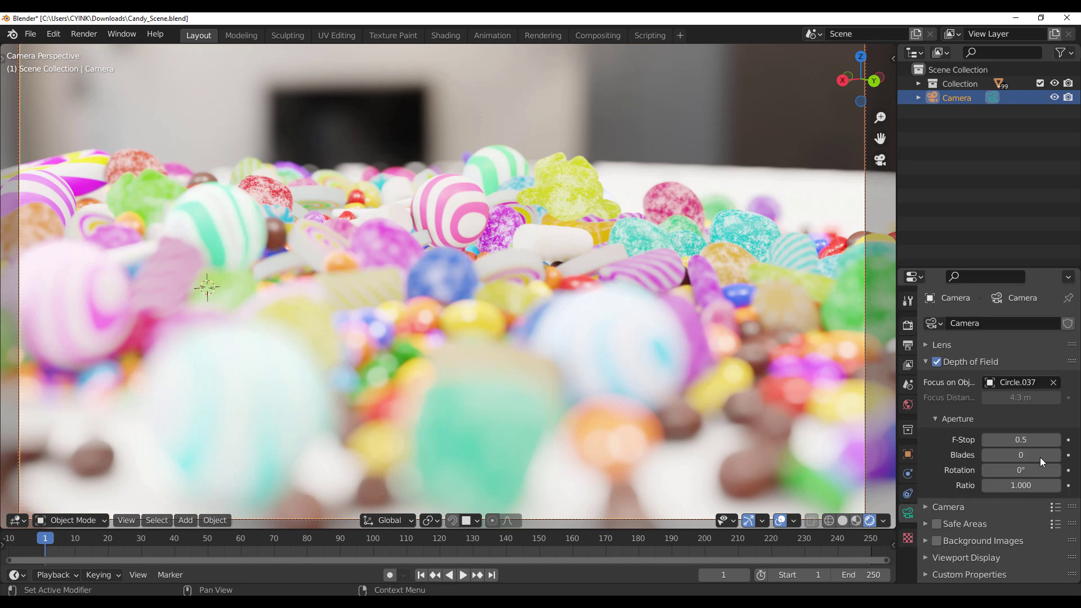
left_click(1055, 386)
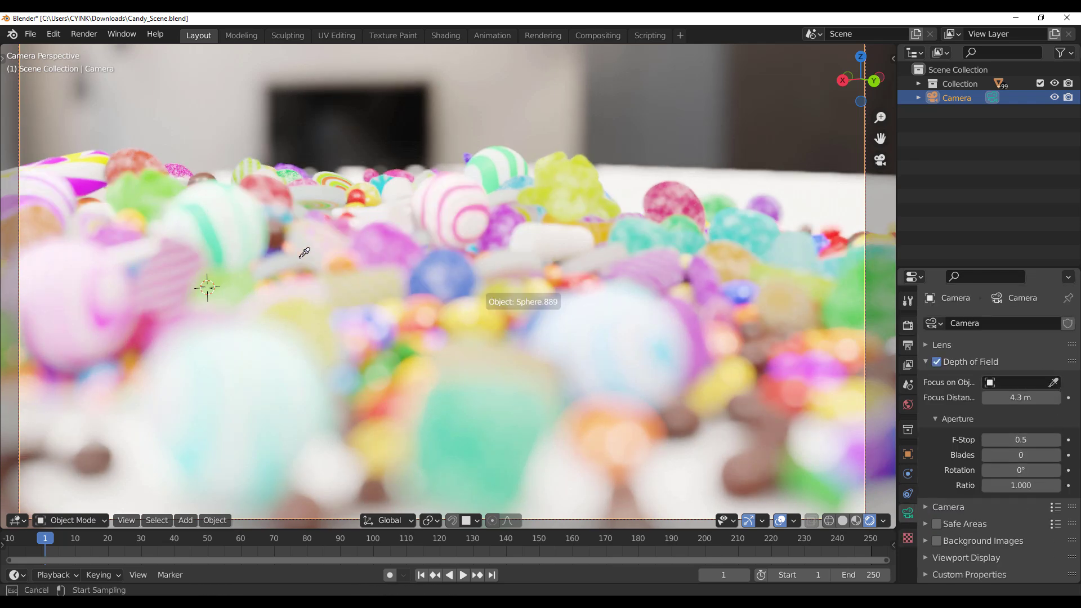
left_click(249, 222)
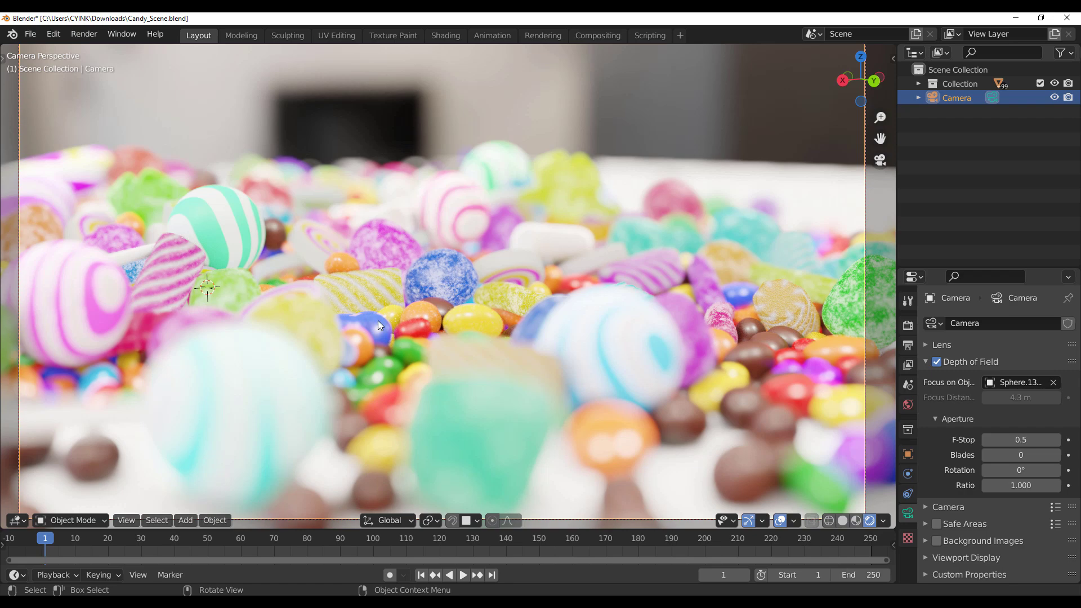
middle_click_drag(368, 333, 491, 354)
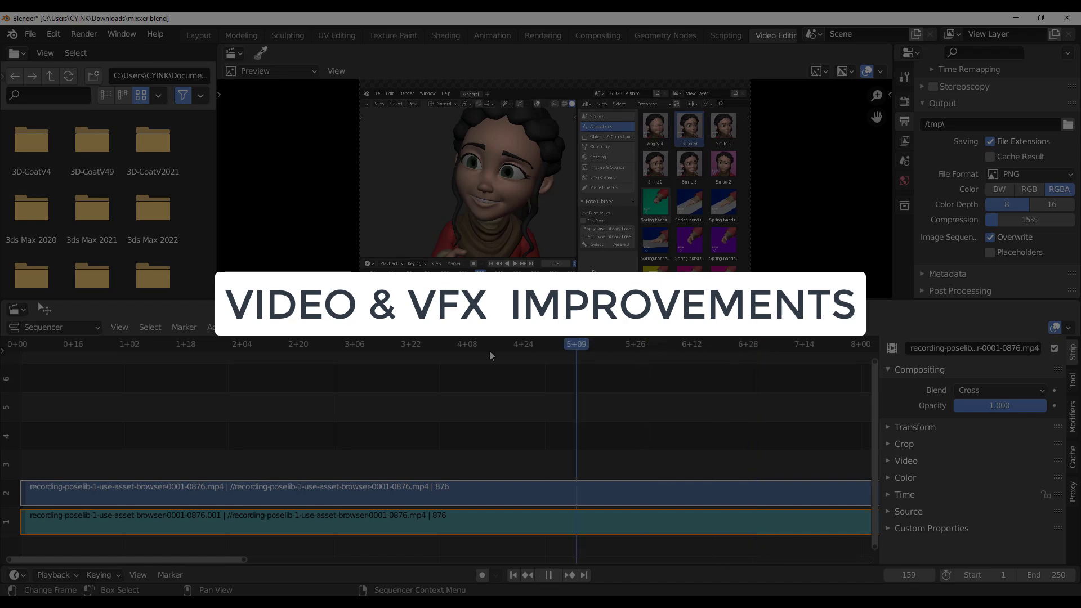
Step: Return the playhead to frame 0 of the video sequence and enlarge the preview area
left_click_drag(490, 352, 14, 381)
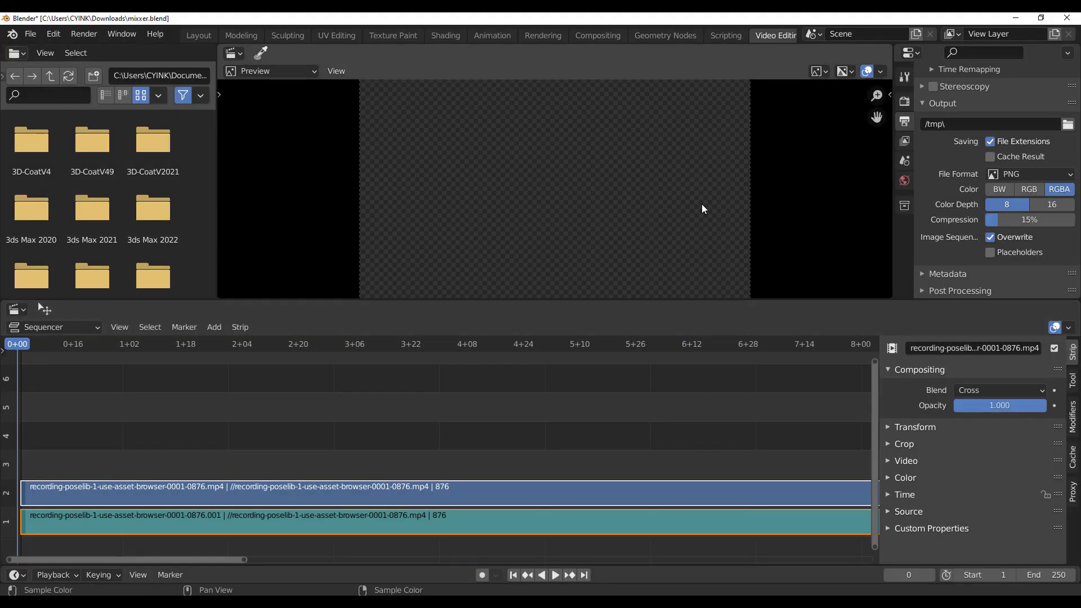
scroll(733, 203, "down", 2)
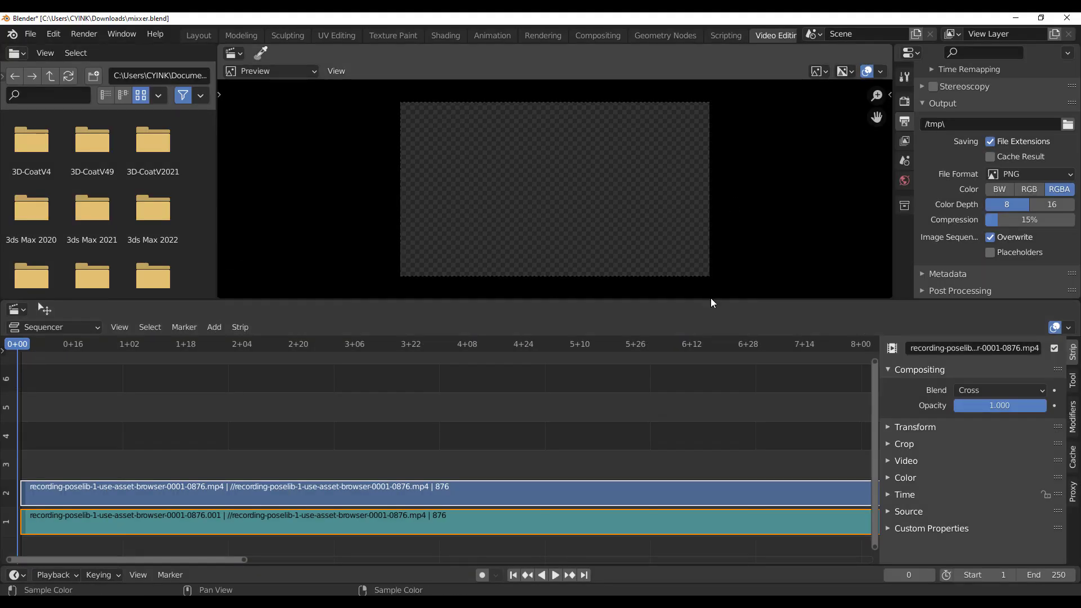
left_click_drag(711, 302, 715, 370)
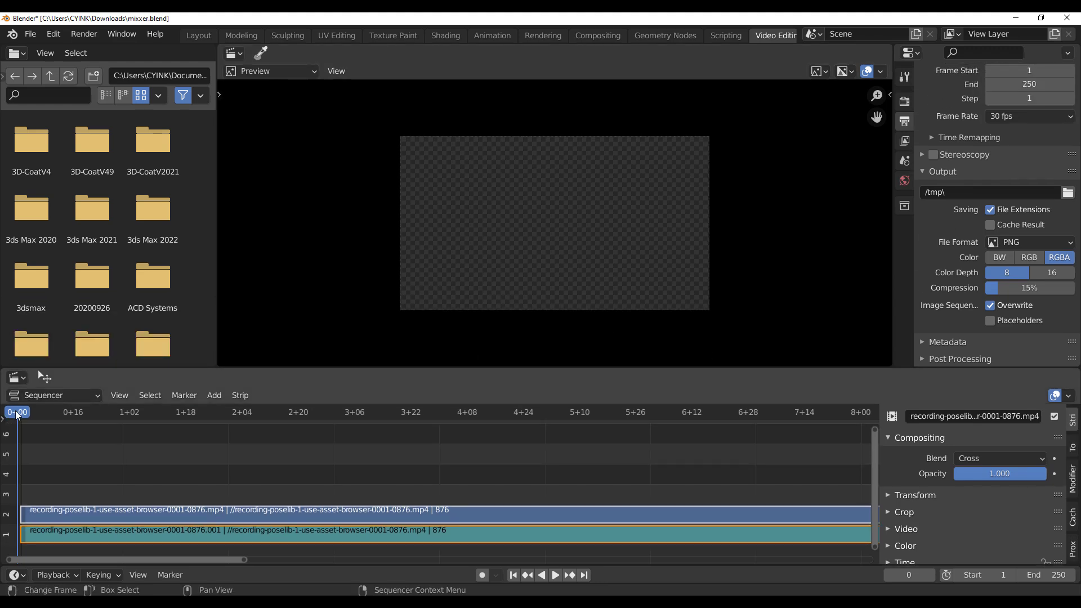
left_click(31, 396)
left_click(32, 398)
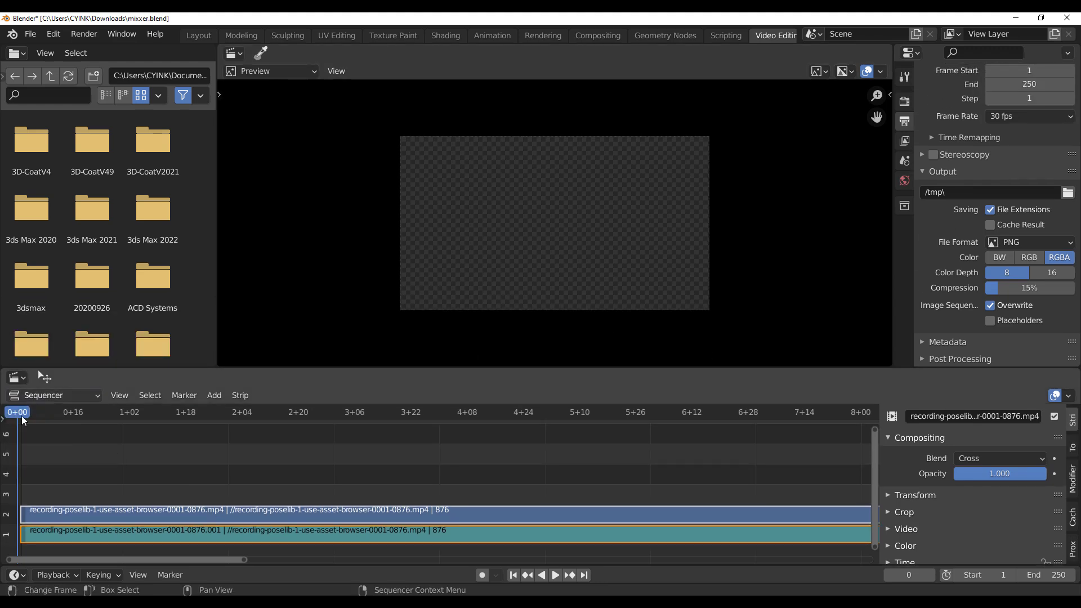
Step: Play the pose library recording from its start and scrub through it to frame 213
key("space")
left_click(151, 459)
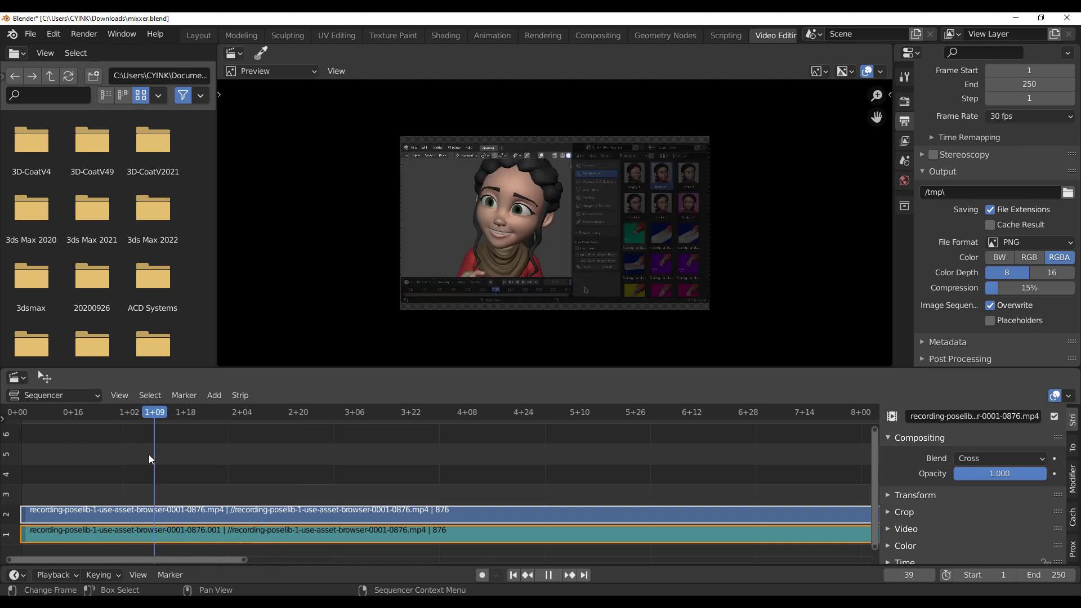
left_click_drag(135, 465, 767, 432)
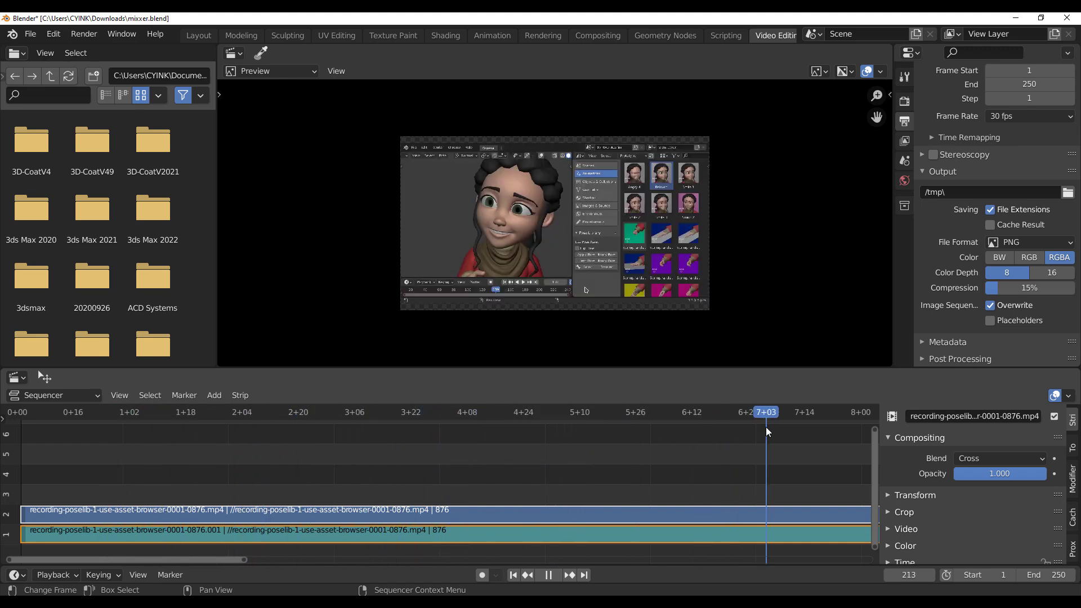
Step: Widen the sequencer's time range to about 22 seconds and show the strip's proxy settings in an enlarged sequencer area
left_click_drag(244, 560, 665, 560)
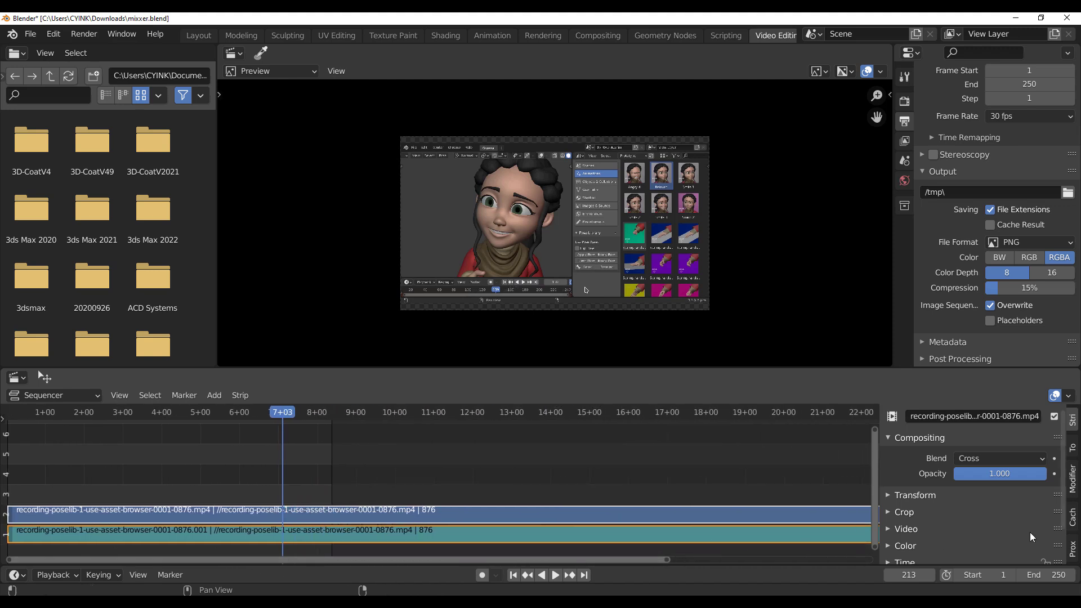
left_click(1074, 549)
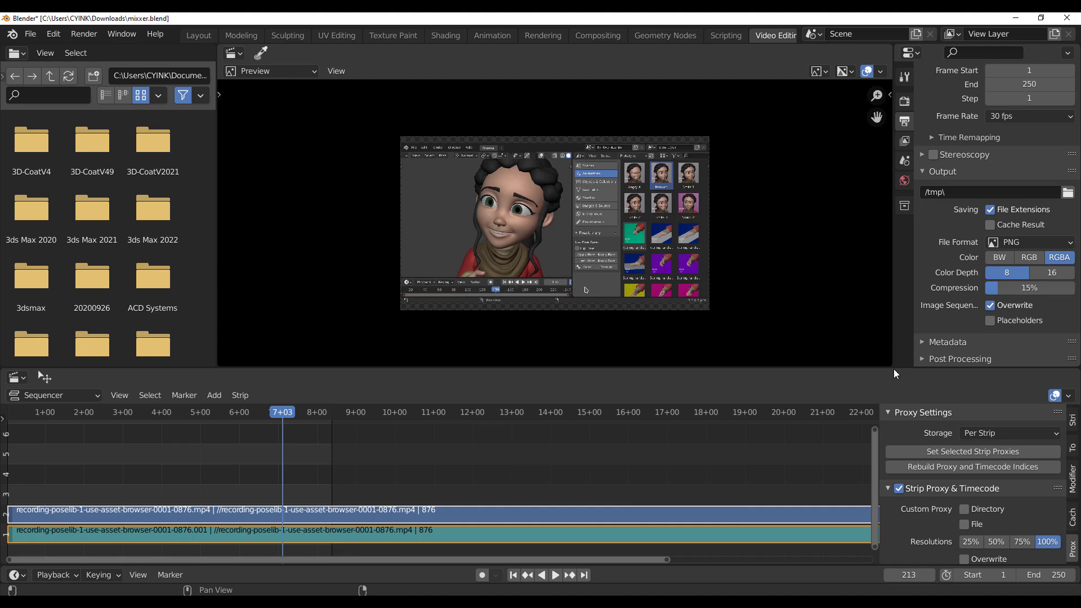
left_click_drag(895, 343, 894, 213)
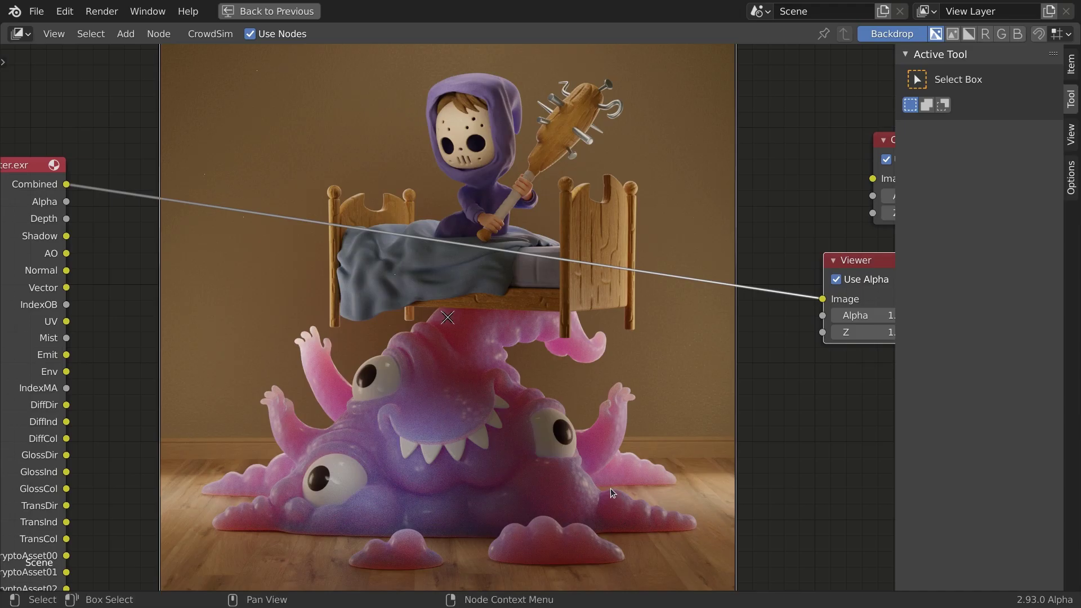
Step: Add a Cryptomatte node over the lower middle of the backdrop and widen it to show its fields in full
key("shift+a")
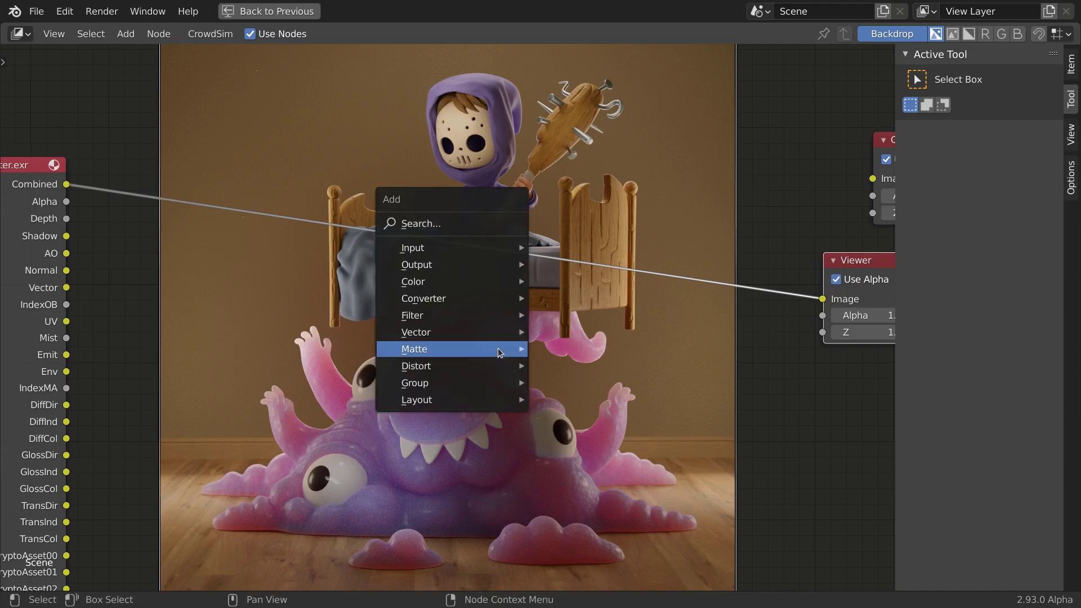
mouse_move(498, 349)
left_click(593, 441)
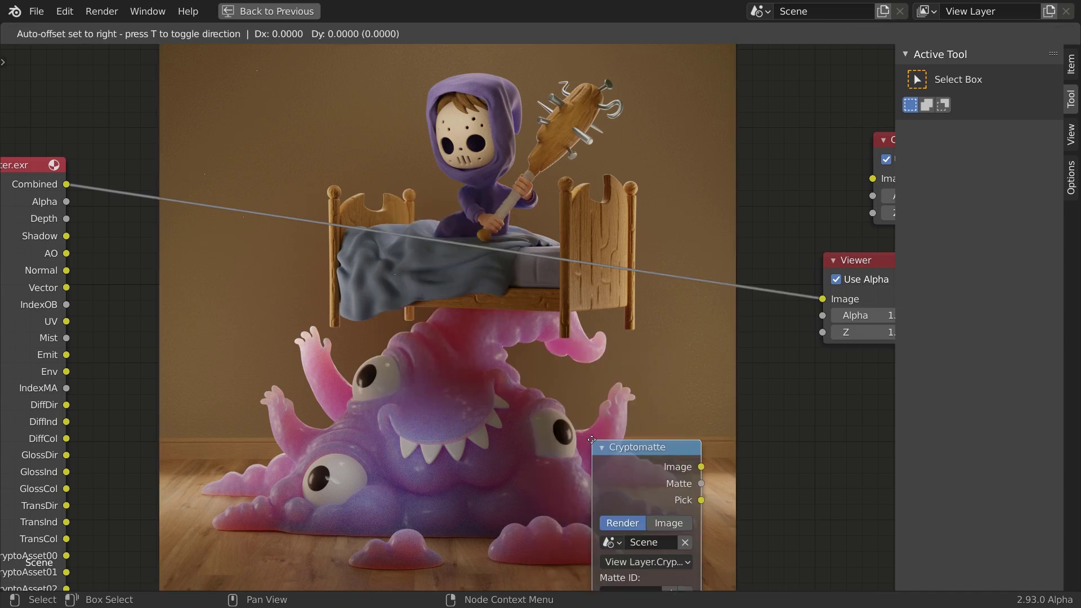
left_click(384, 340)
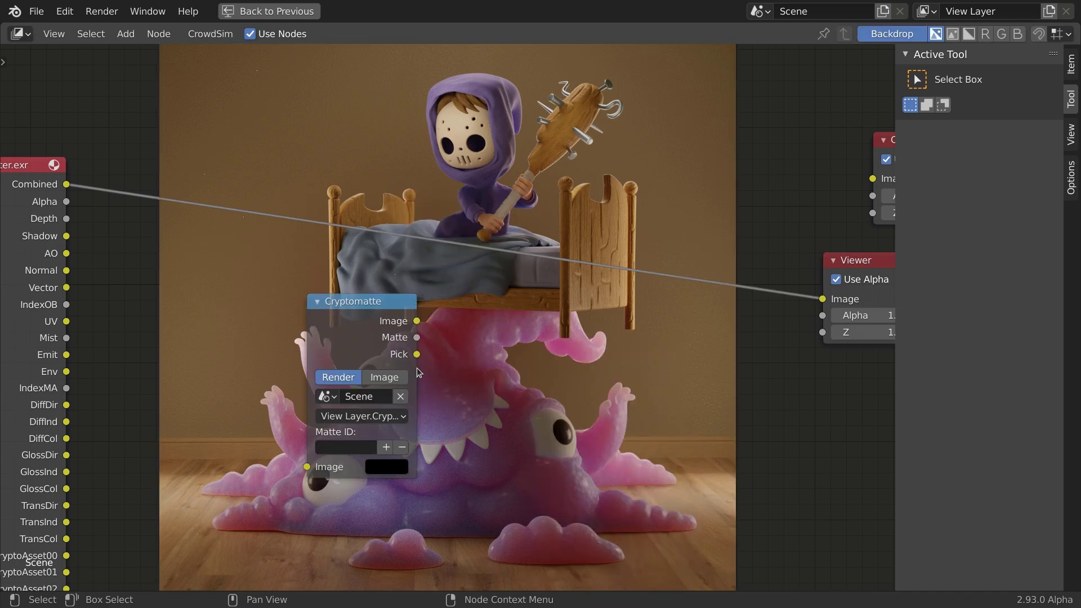
left_click_drag(416, 367, 601, 372)
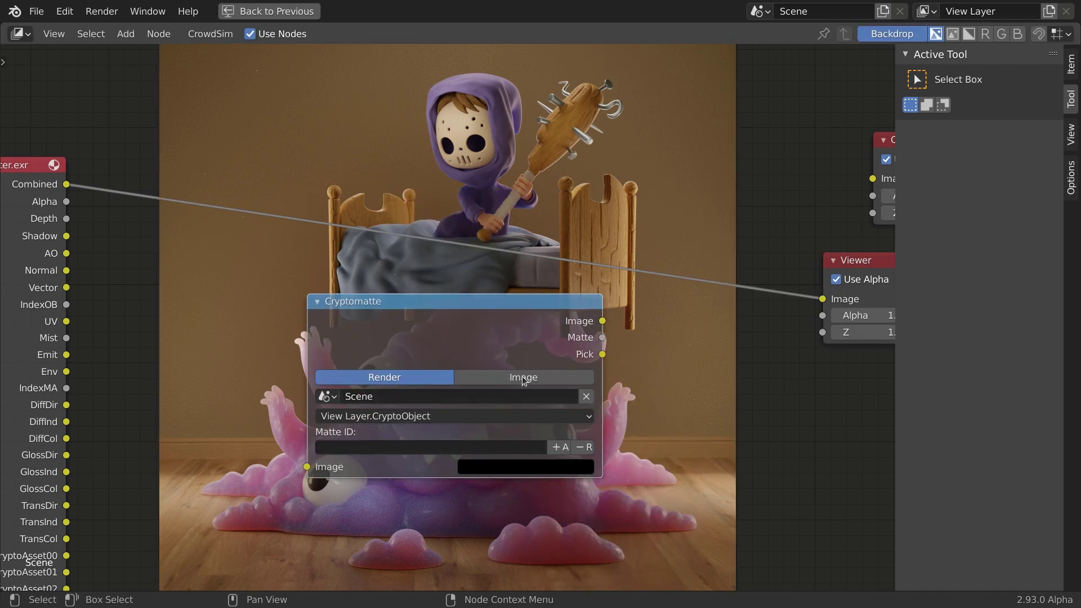
Step: Set the Cryptomatte source to the image monster.exr with the View Layer.CryptoMaterial layer
left_click(524, 377)
left_click(327, 396)
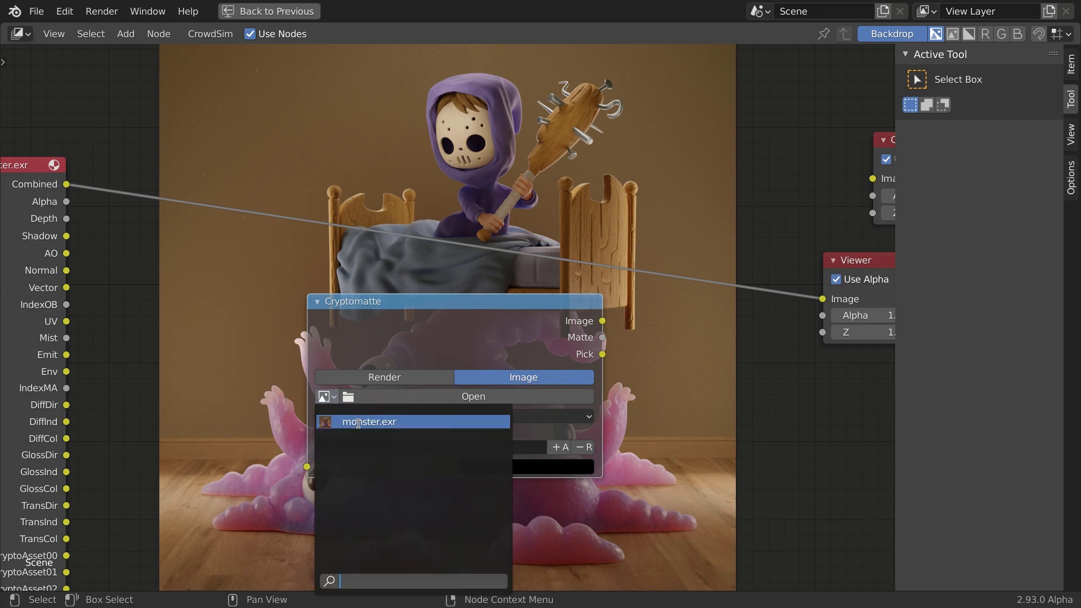
left_click(358, 423)
left_click(455, 438)
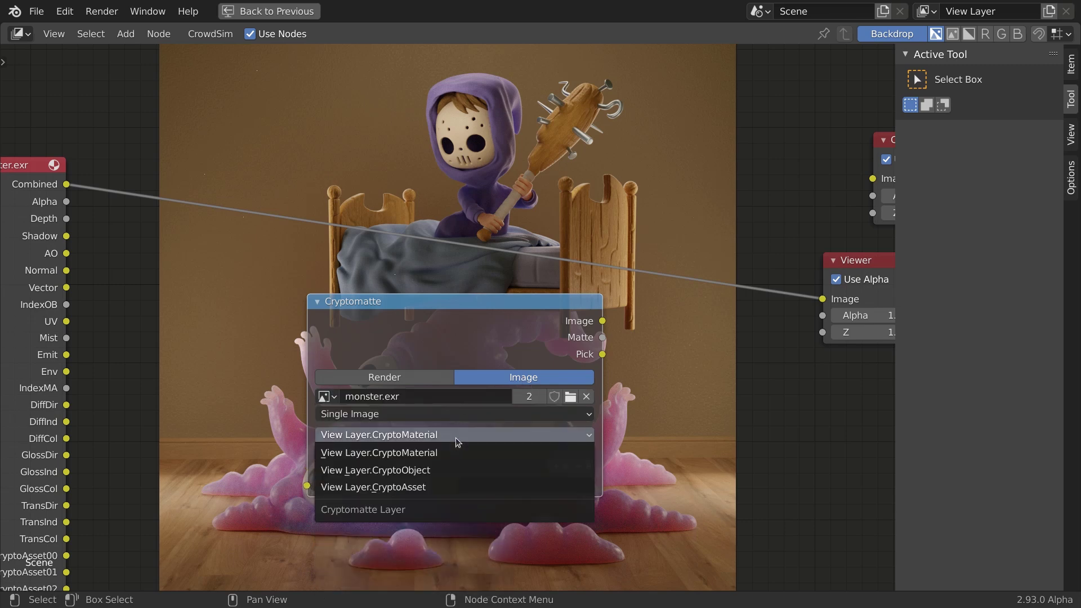
left_click(443, 453)
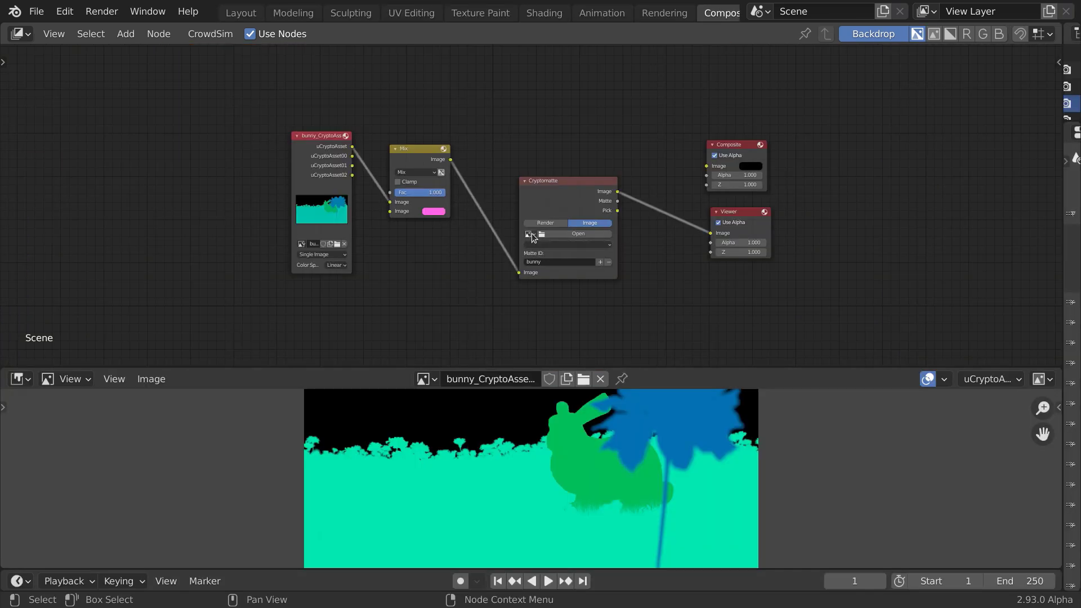
Step: Load the bunny CryptoAsset image into the Cryptomatte node with the uCryptoAsset layer and clear its Matte ID
left_click(564, 254)
left_click(564, 250)
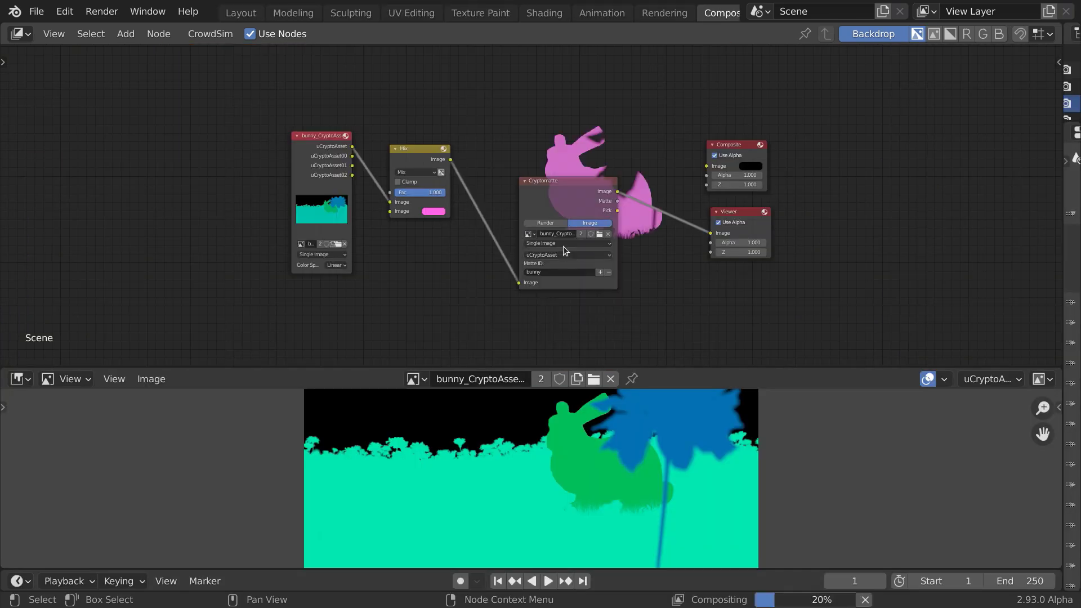
left_click(560, 254)
left_click(559, 256)
left_click(567, 272)
key("BackSpace")
key("Return")
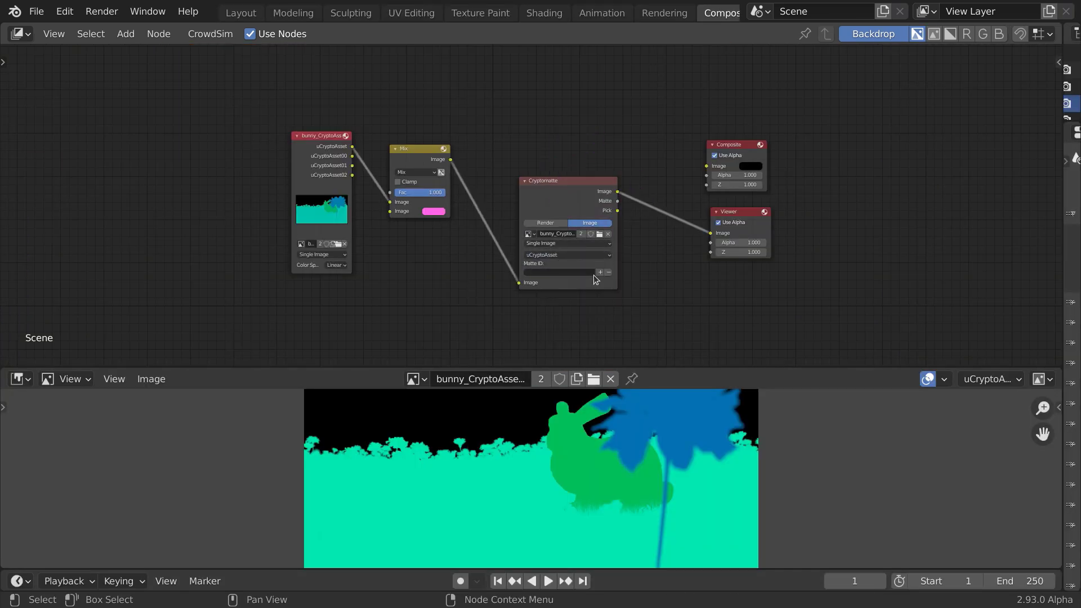
Step: Add the blue foreground plant to the Cryptomatte matte by sampling the image, and remove it again
left_click(601, 273)
left_click(663, 415)
left_click(609, 273)
left_click(675, 406)
Step: Sample the bunny and the ground into the Cryptomatte matte, and pick the bunny for removal
left_click(602, 272)
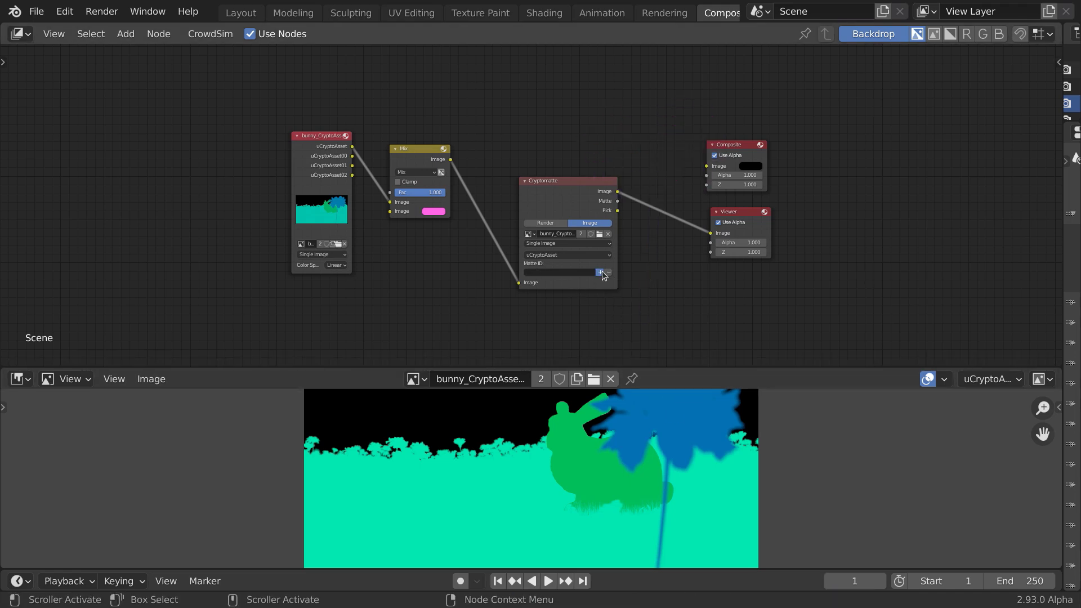
left_click(591, 468)
left_click(600, 272)
left_click(458, 497)
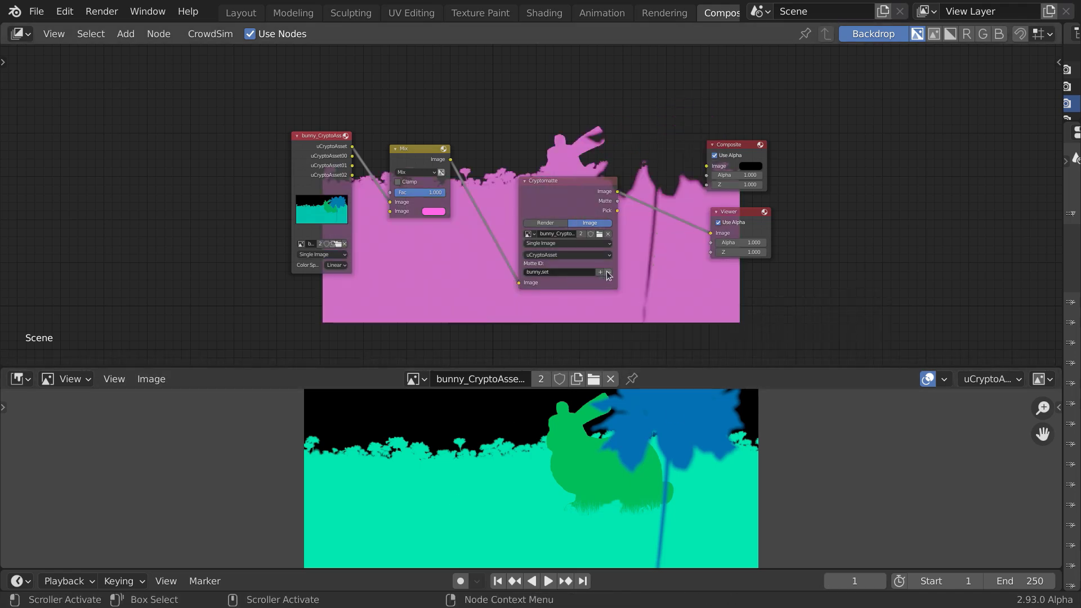
left_click(590, 405)
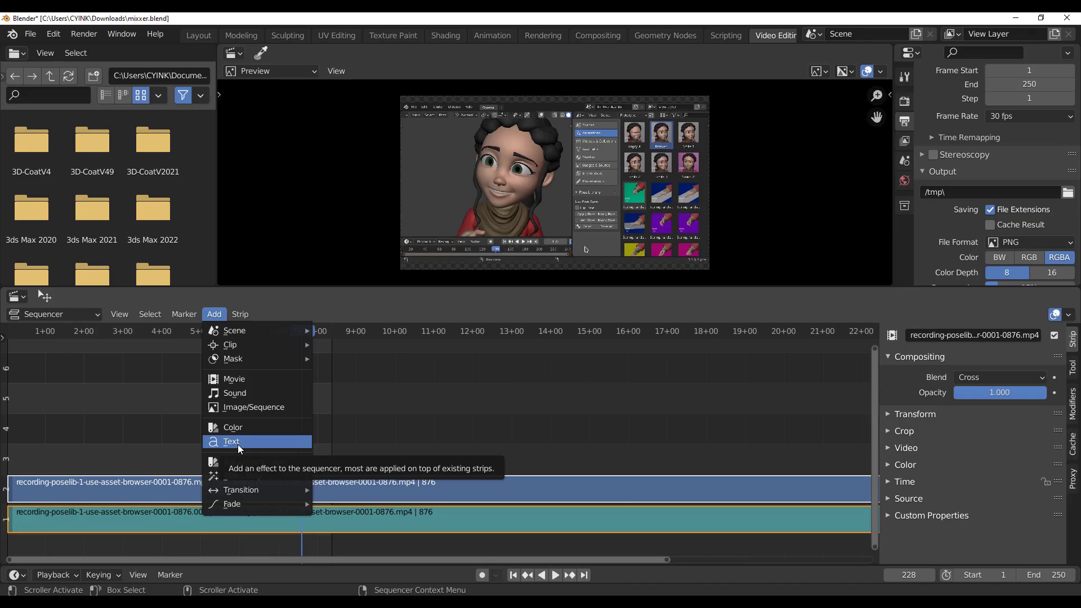
Step: Add a text strip above the video strips and set its text to "Blender"
left_click(242, 441)
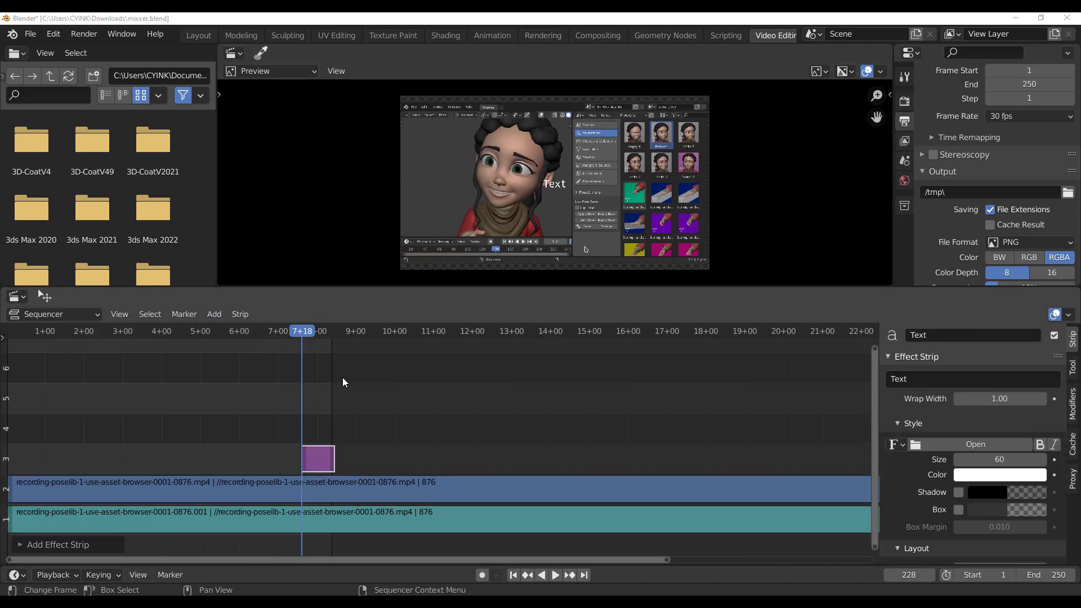
left_click(309, 338)
left_click(897, 376)
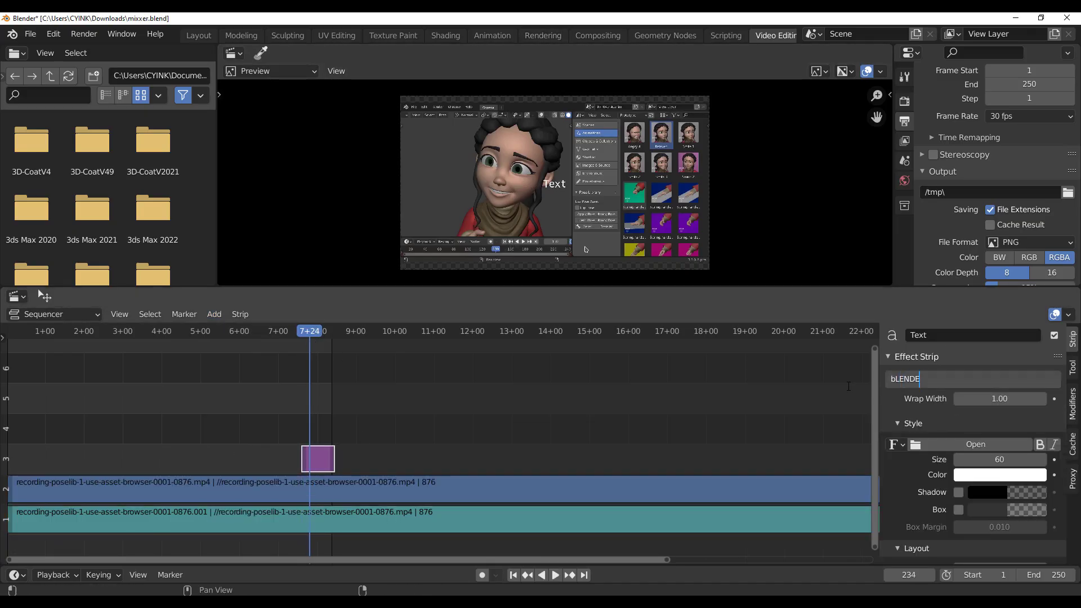
key("Return")
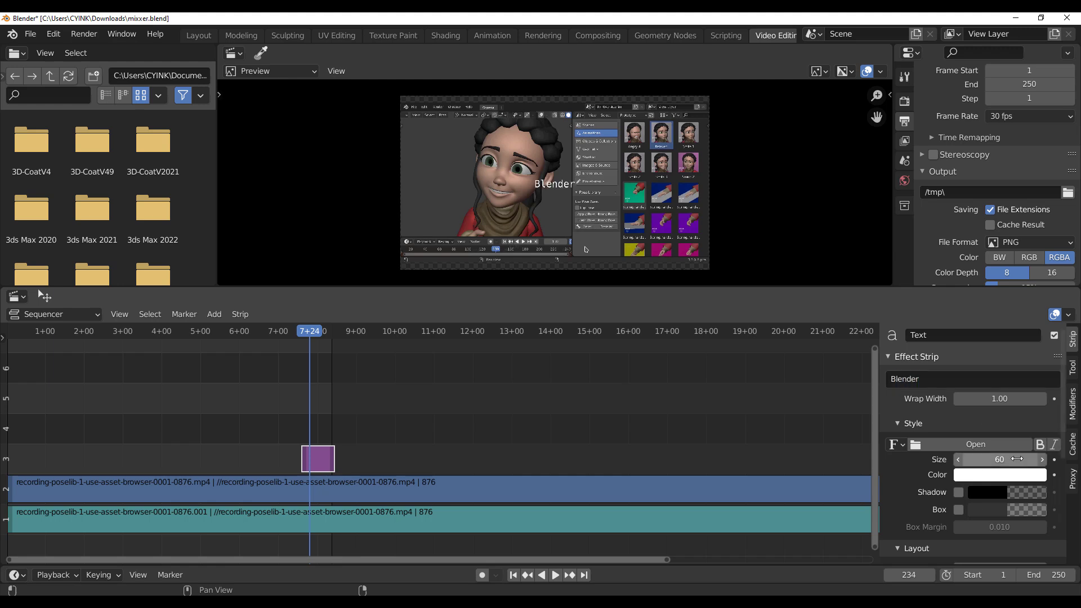
Step: Set the text size to 268, extend the strip's start to frame 2 and preview it at frame 131
left_click_drag(1013, 460, 1070, 459)
left_click_drag(304, 463, 11, 459)
key("space")
key("space")
left_click(176, 331)
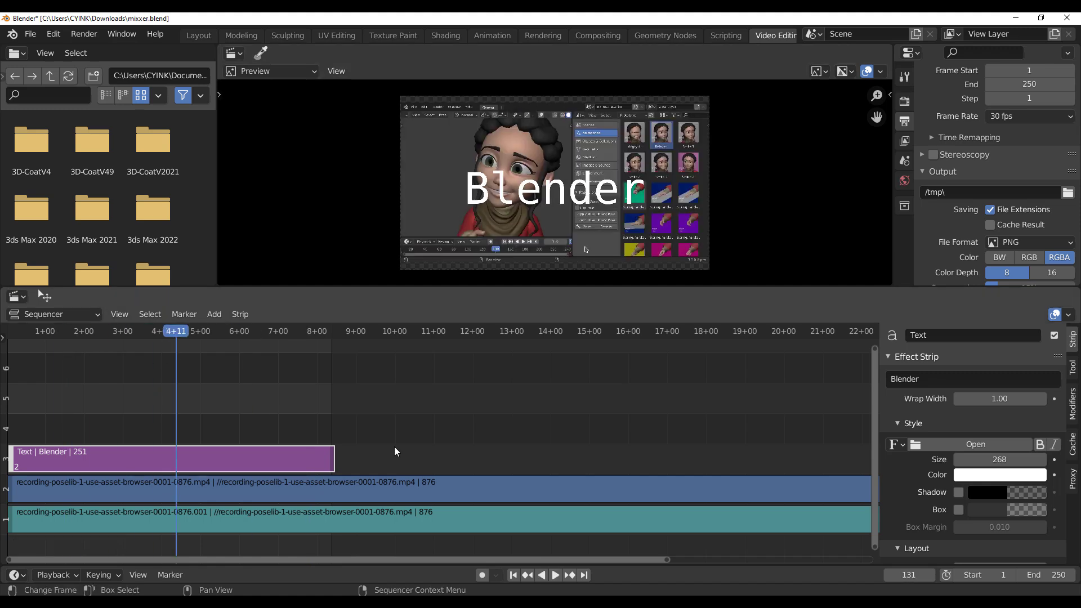
Step: Scale down and slightly tilt the Blender title, with text size 370 and wrap width 0.60
scroll(1001, 485, "down", 10)
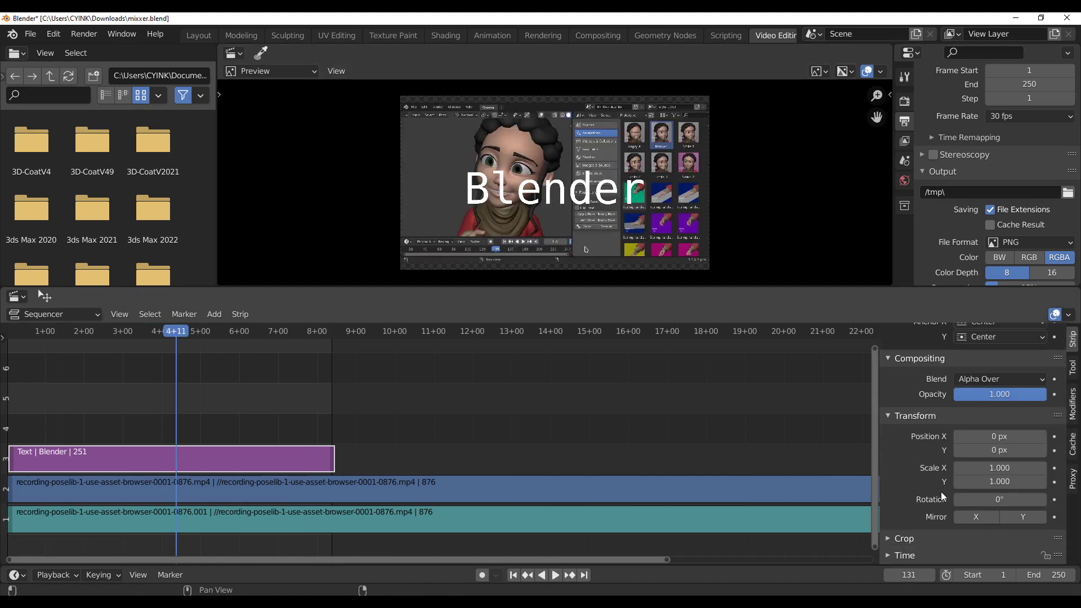
left_click_drag(1001, 484, 1027, 459)
scroll(999, 479, "up", 10)
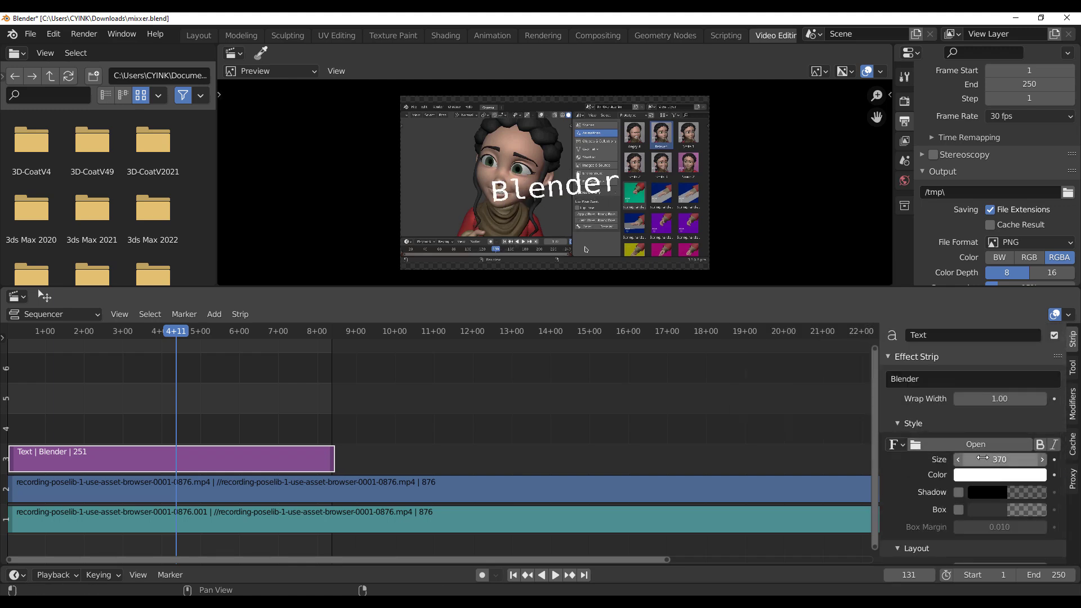
left_click_drag(999, 398, 989, 399)
Step: Add an adjustment layer above the text strip, extend its end to frame 249 and browse its blend modes at frame 182
left_click(239, 313)
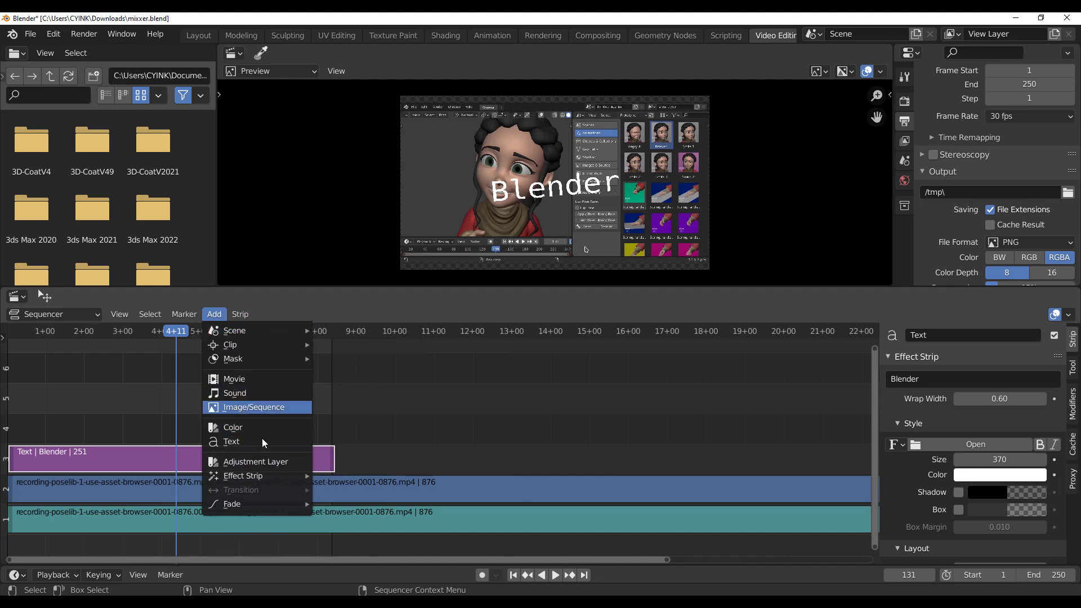
left_click(271, 463)
left_click_drag(206, 437, 331, 434)
left_click_drag(210, 332, 242, 355)
left_click(965, 379)
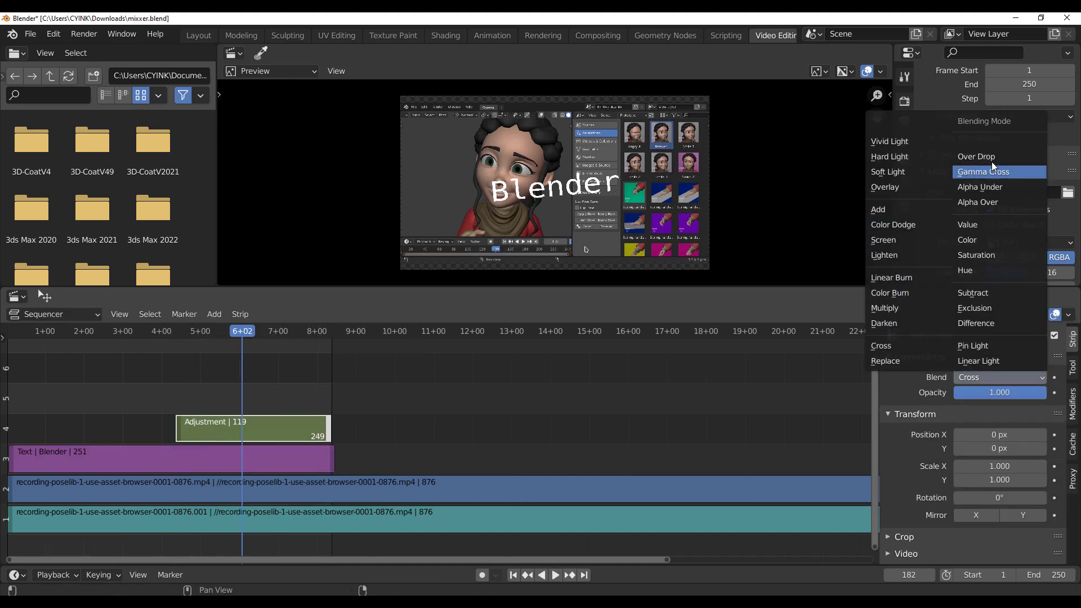
left_click(214, 314)
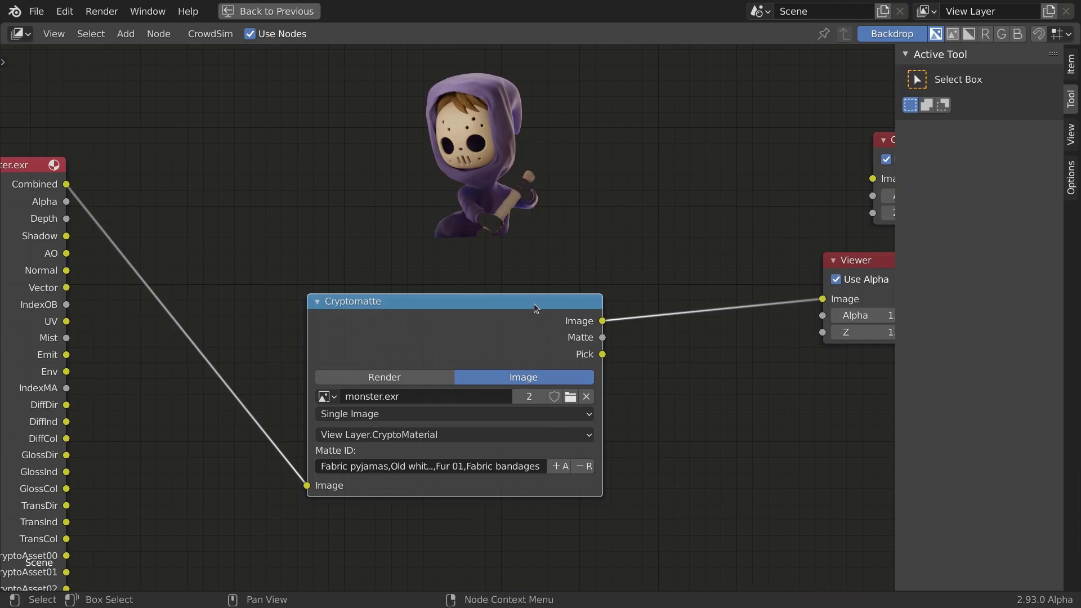
Step: Add the boy's hands, the wooden bat and its metal nails to the Cryptomatte matte by sampling the image
left_click(559, 466)
left_click(531, 192)
left_click(559, 466)
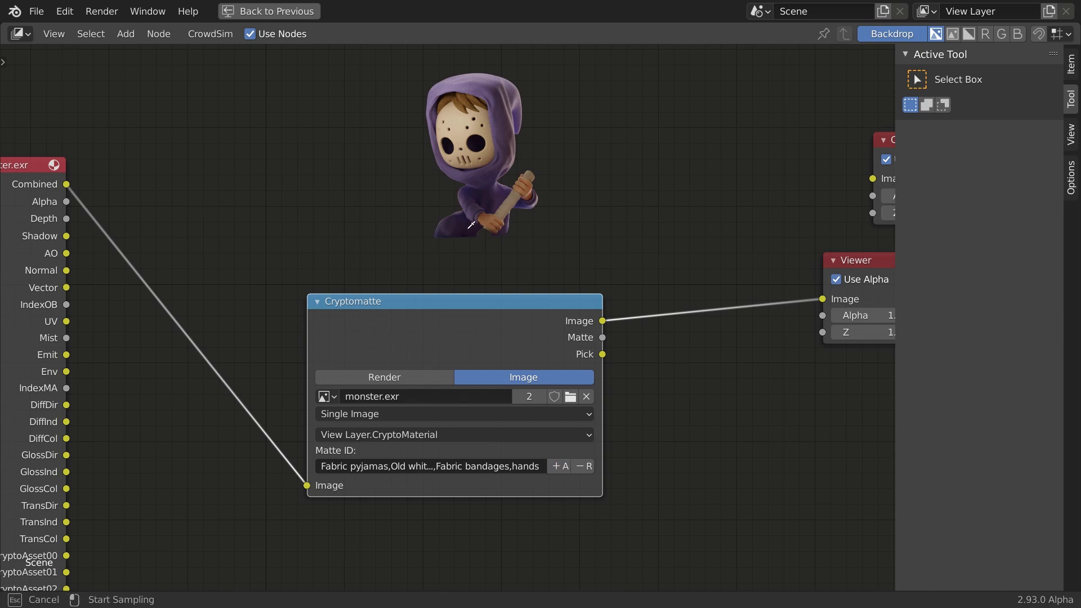
left_click(470, 228)
left_click(561, 468)
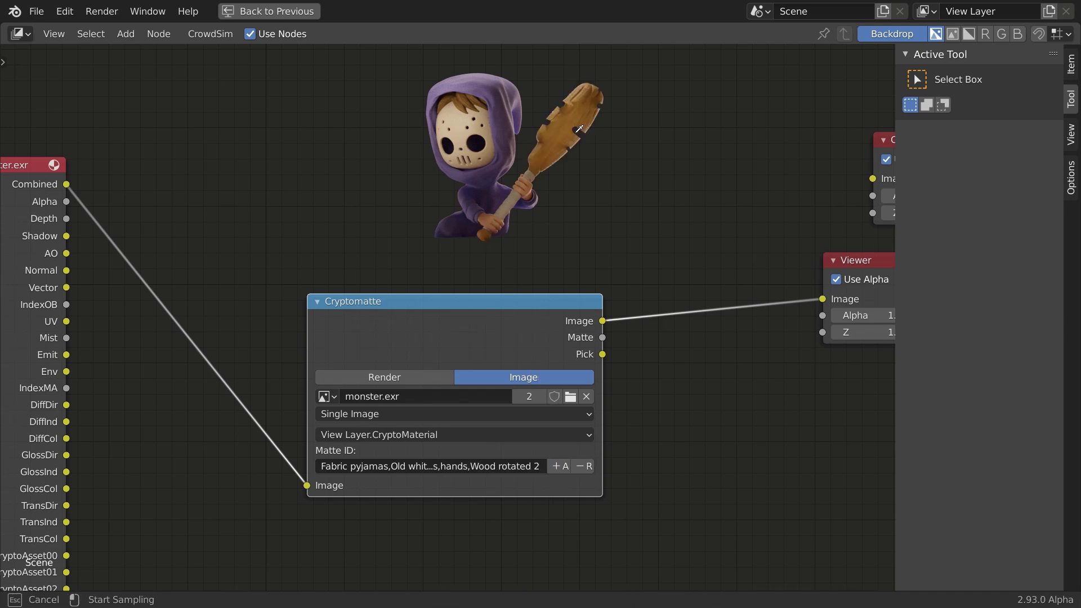
left_click(581, 129)
Step: Widen and reposition the Cryptomatte node below the character, and delete part of its Matte ID text
left_click_drag(604, 419, 830, 427)
left_click_drag(568, 316, 478, 280)
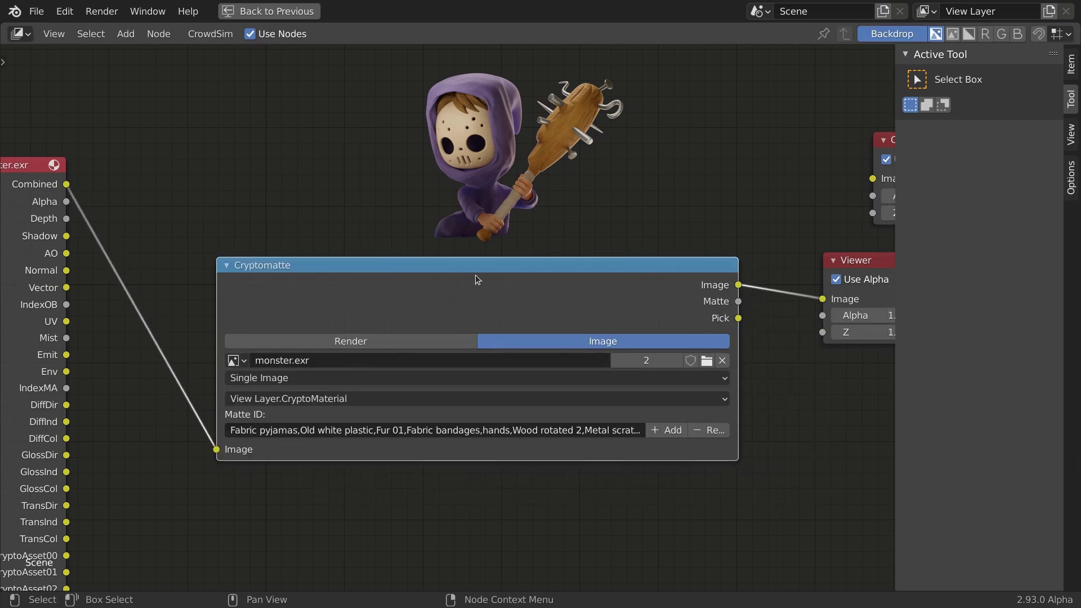
left_click(507, 431)
left_click(482, 429)
key("BackSpace")
key("BackSpace")
key("Return")
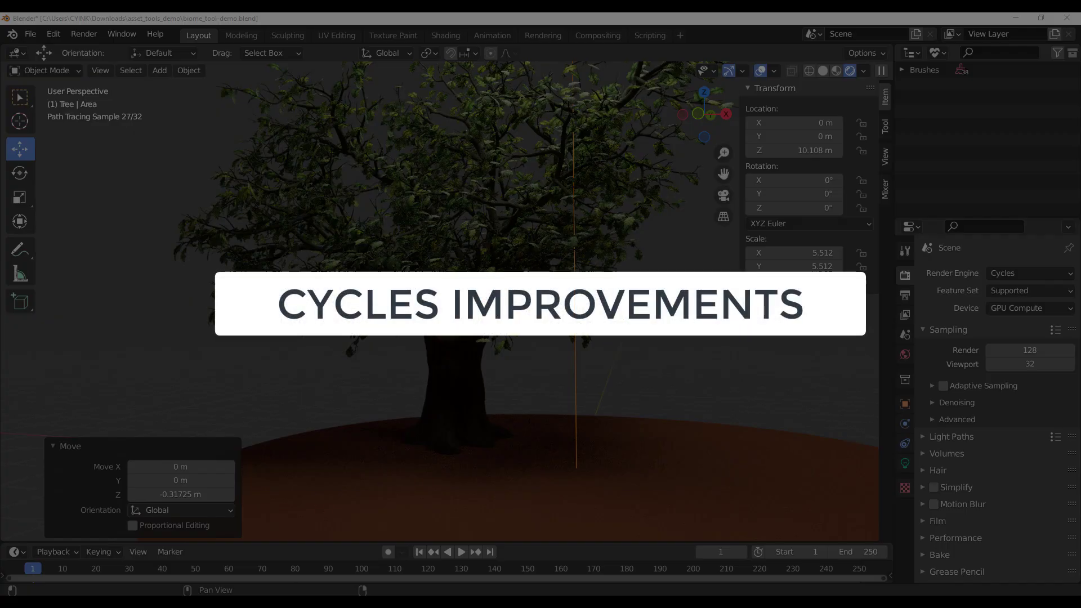
Step: Examine the Cycles-rendered tree and its ground disc from different angles and distances
middle_click_drag(591, 364, 563, 385)
scroll(602, 396, "up", 2)
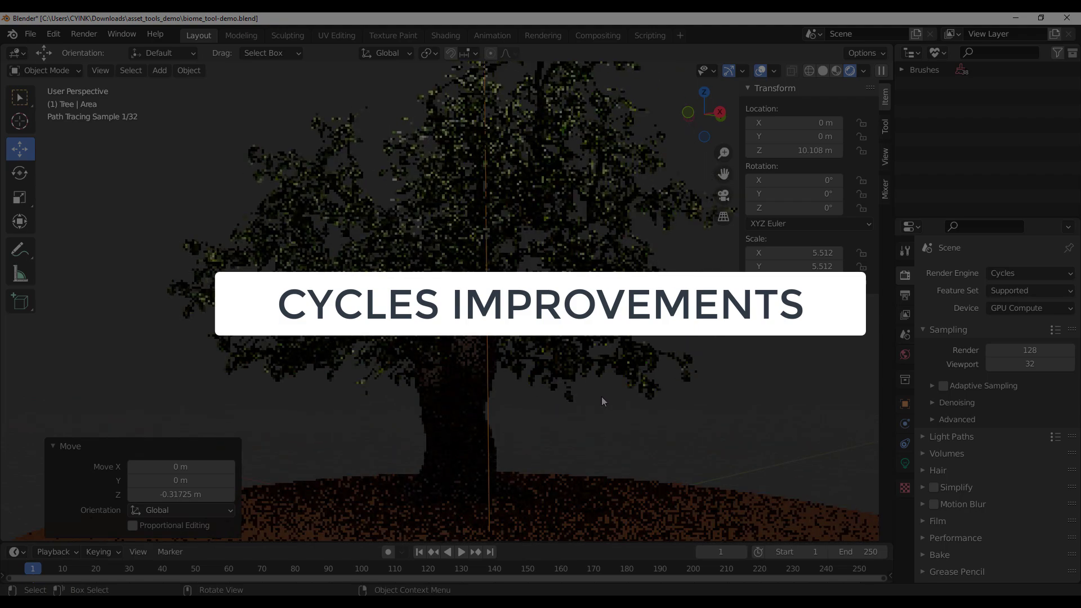
scroll(600, 385, "up", 3)
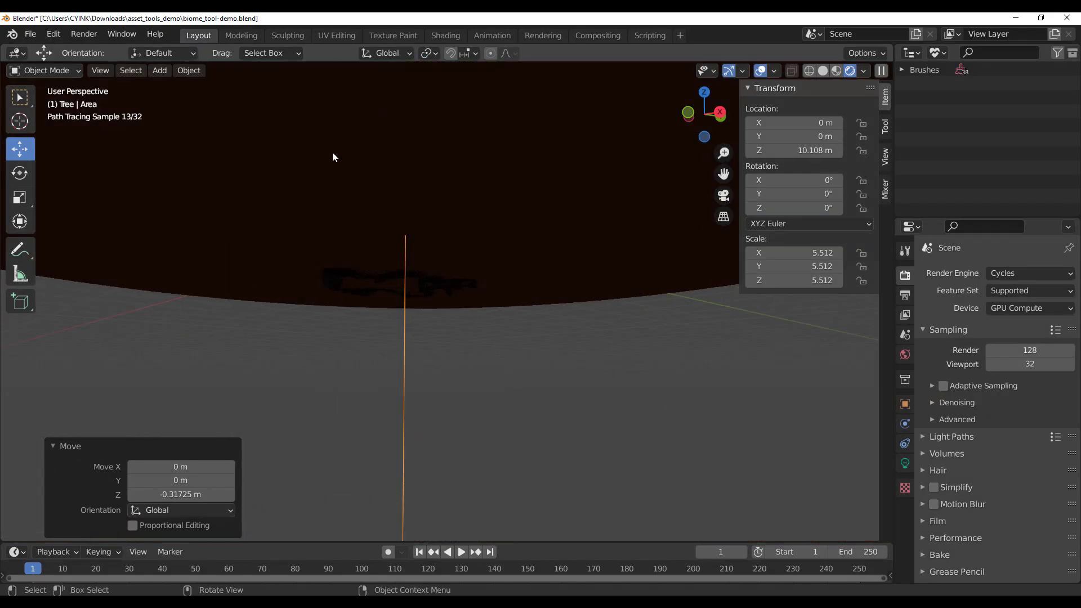
middle_click_drag(366, 237, 485, 321)
scroll(441, 332, "down", 2)
scroll(441, 330, "down", 1)
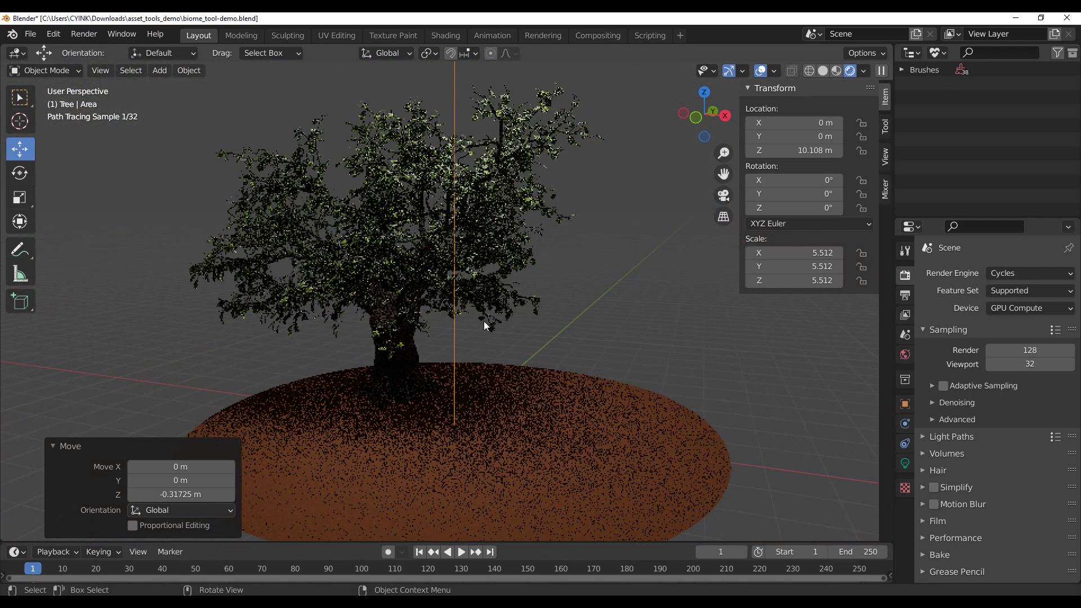
scroll(485, 321, "up", 2)
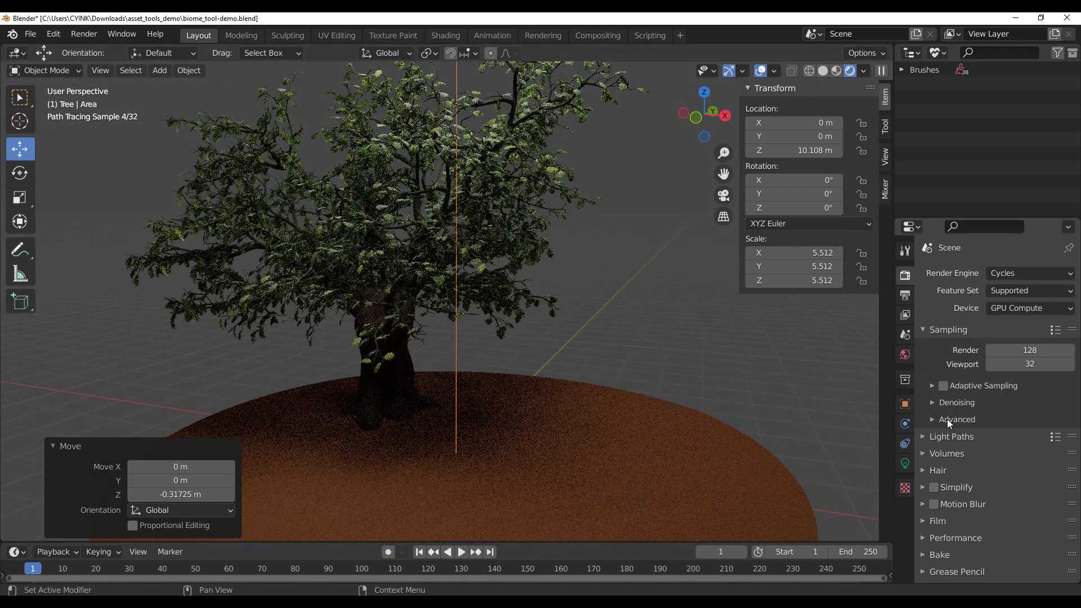
Step: Enable viewport denoising for Cycles and set the denoiser to OpenImageDenoise
left_click(945, 403)
scroll(938, 394, "down", 2)
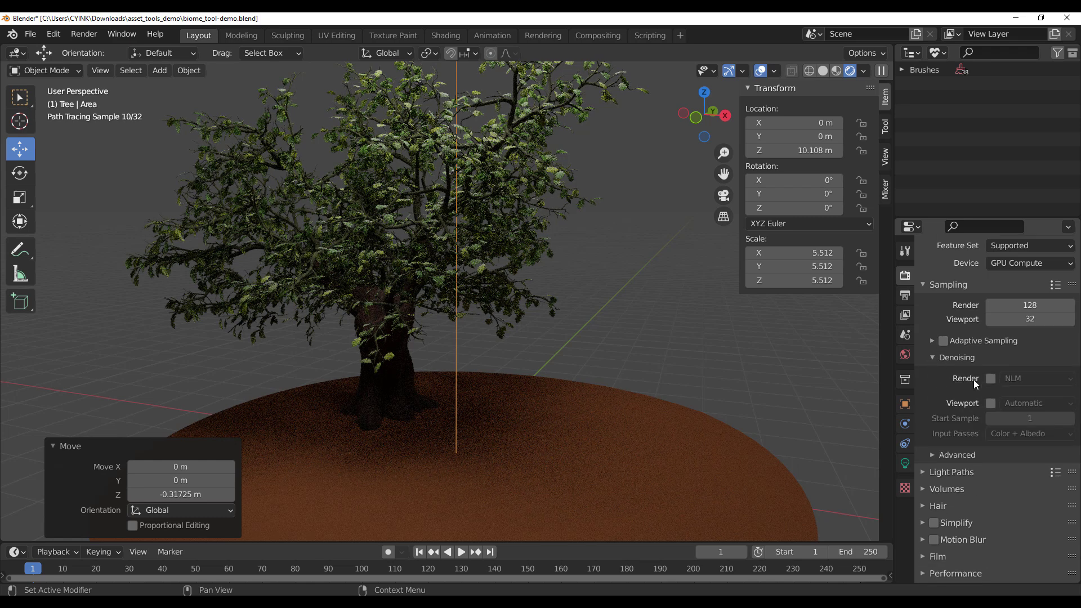
left_click(992, 403)
left_click(1038, 403)
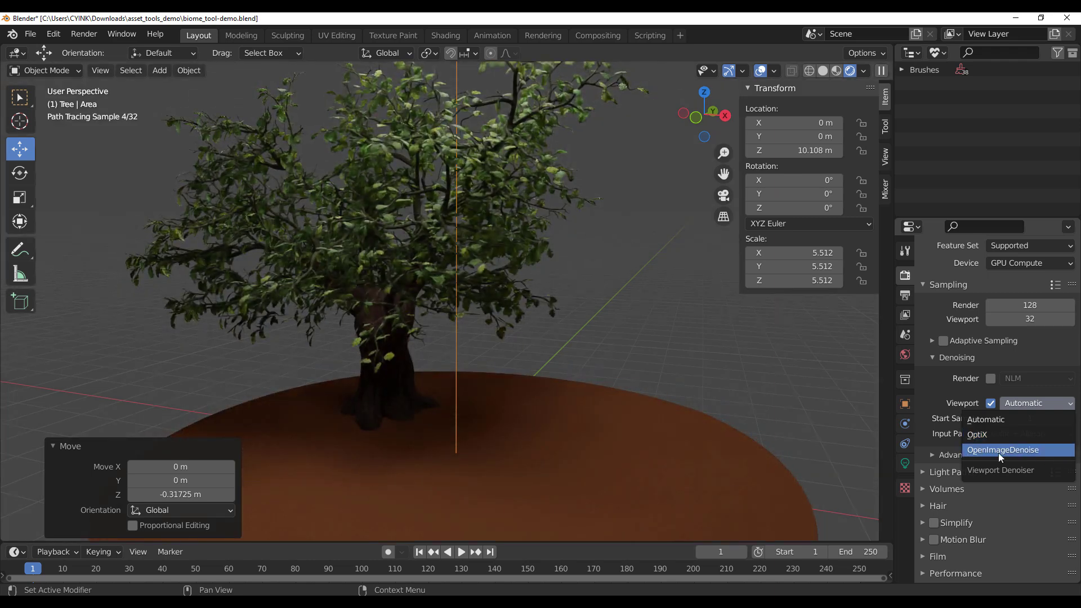
left_click(1030, 455)
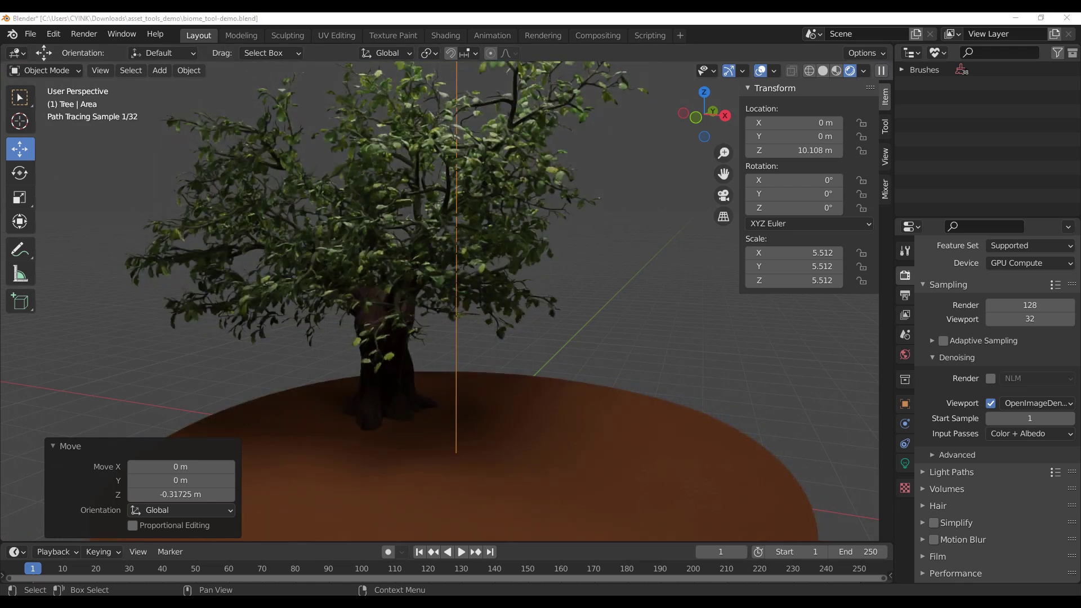
Step: Orbit the rendered view to examine the denoised tree and the subsurface Suzanne head beside its trunk
middle_click_drag(558, 307, 559, 307)
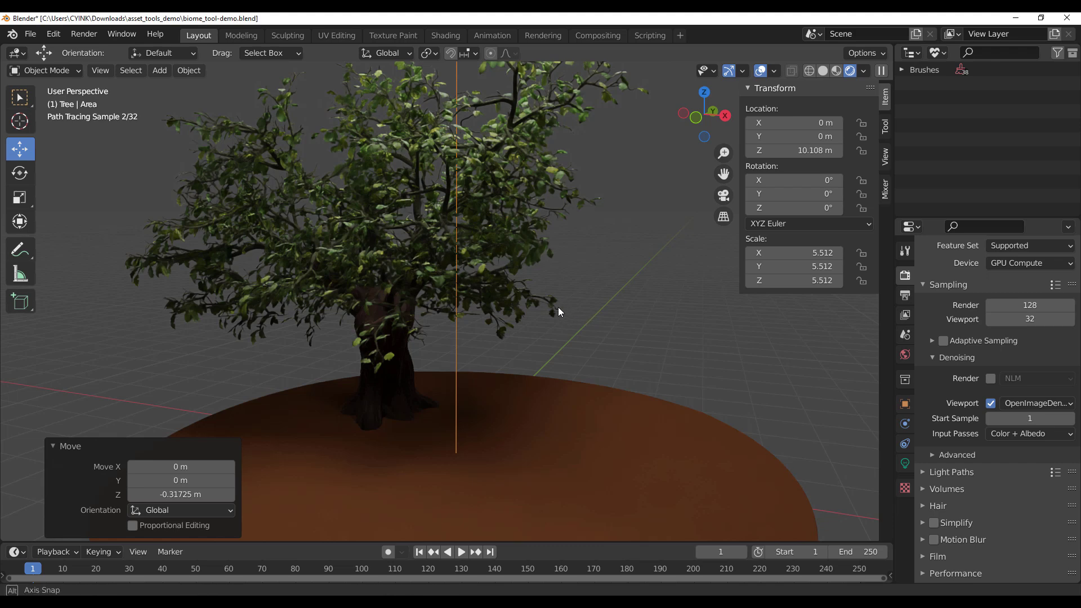
middle_click_drag(632, 315, 644, 342)
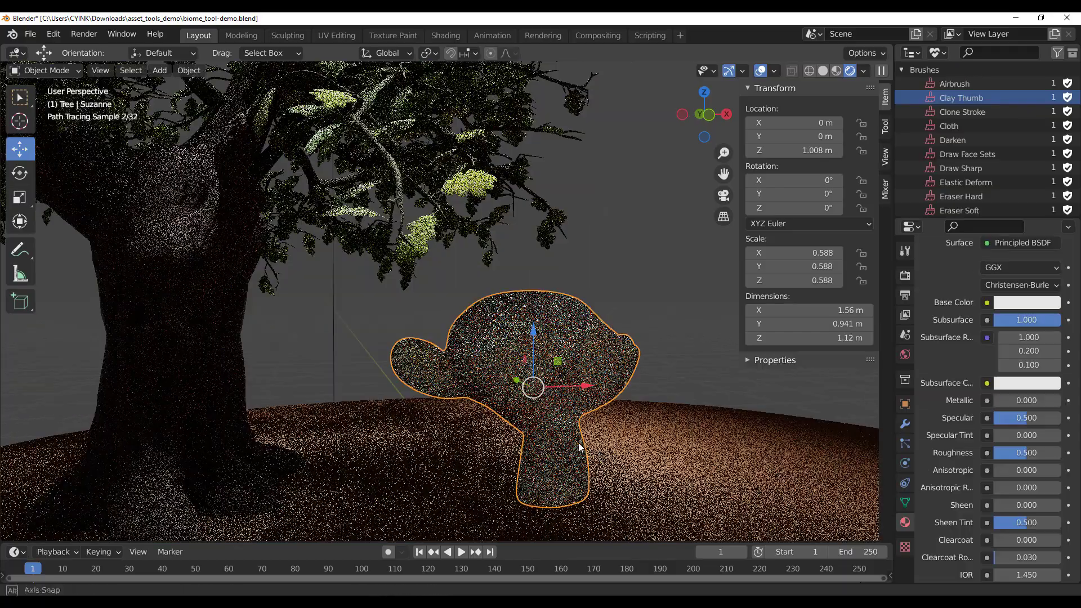
middle_click_drag(580, 448, 568, 446)
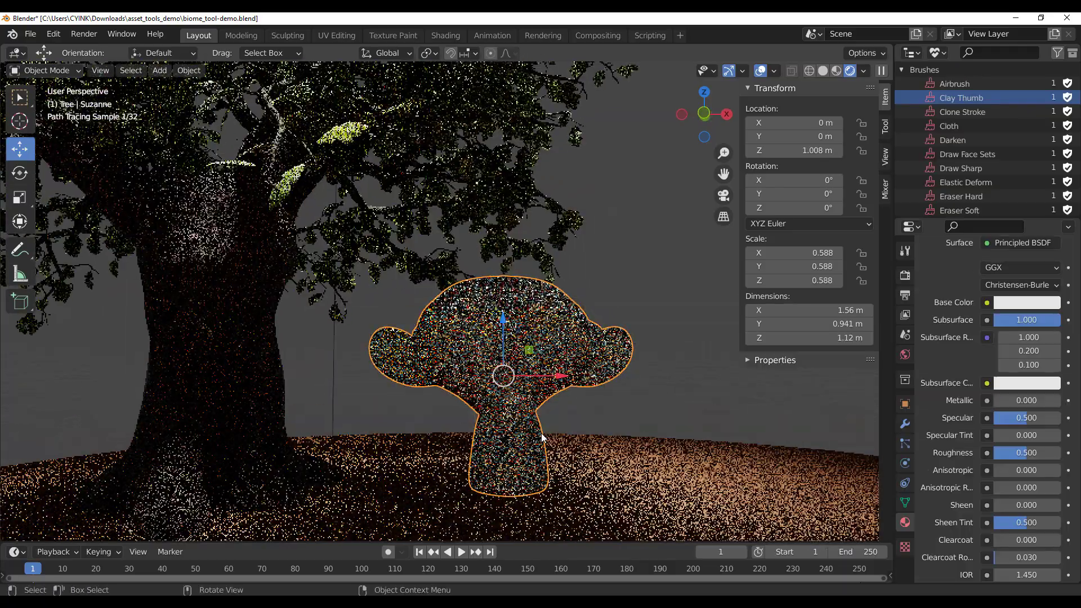
Step: Enable viewport denoising for the Cycles render and set its denoiser to OptiX
left_click(908, 275)
middle_click_drag(591, 408, 637, 407)
scroll(676, 405, "up", 1)
middle_click_drag(713, 421, 649, 388, "shift")
scroll(665, 397, "up", 1)
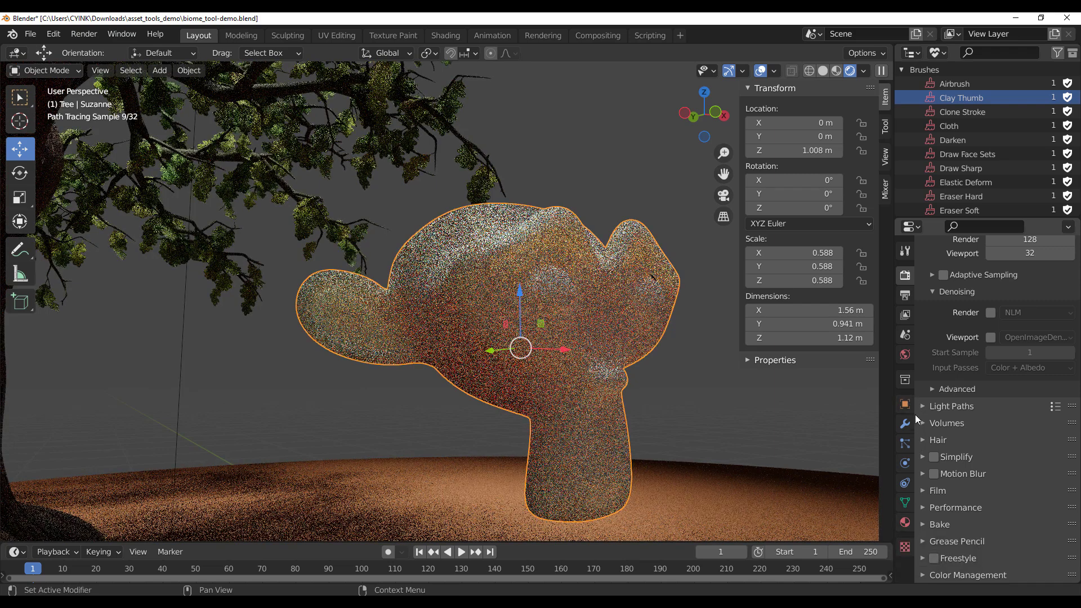
left_click(991, 337)
left_click(1021, 338)
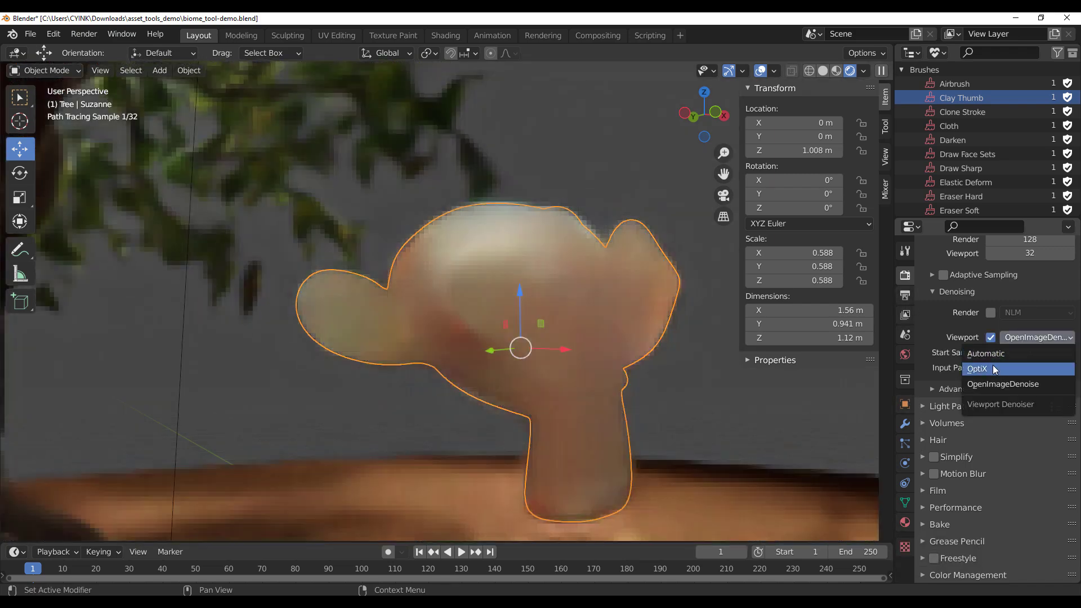
left_click(997, 369)
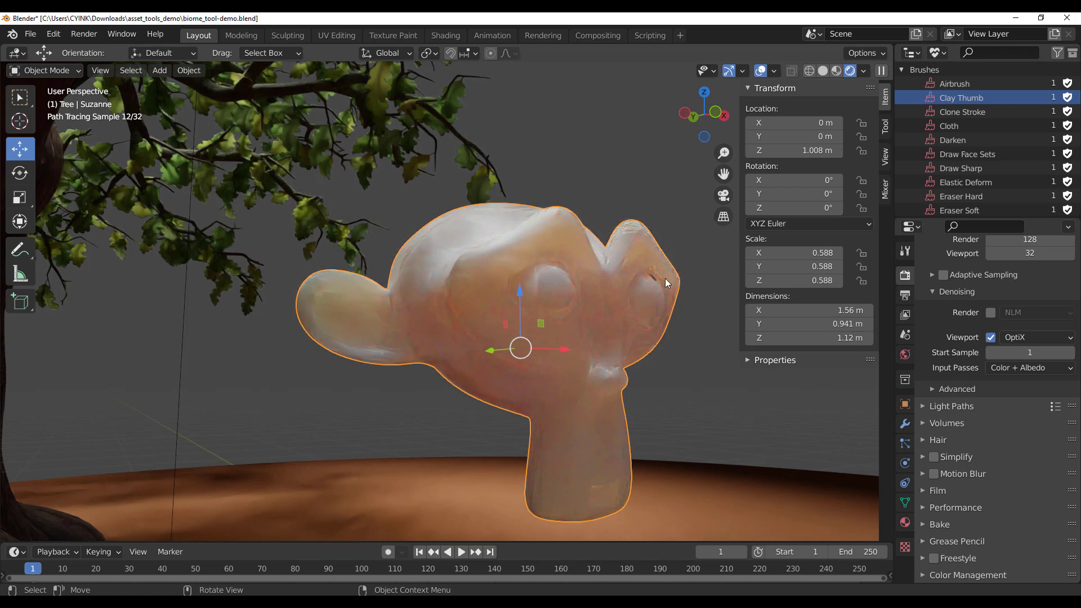
Step: Set the viewport denoiser to Automatic and inspect the denoised Suzanne head from other angles
middle_click_drag(661, 278, 525, 299)
left_click(1019, 337)
left_click(1005, 353)
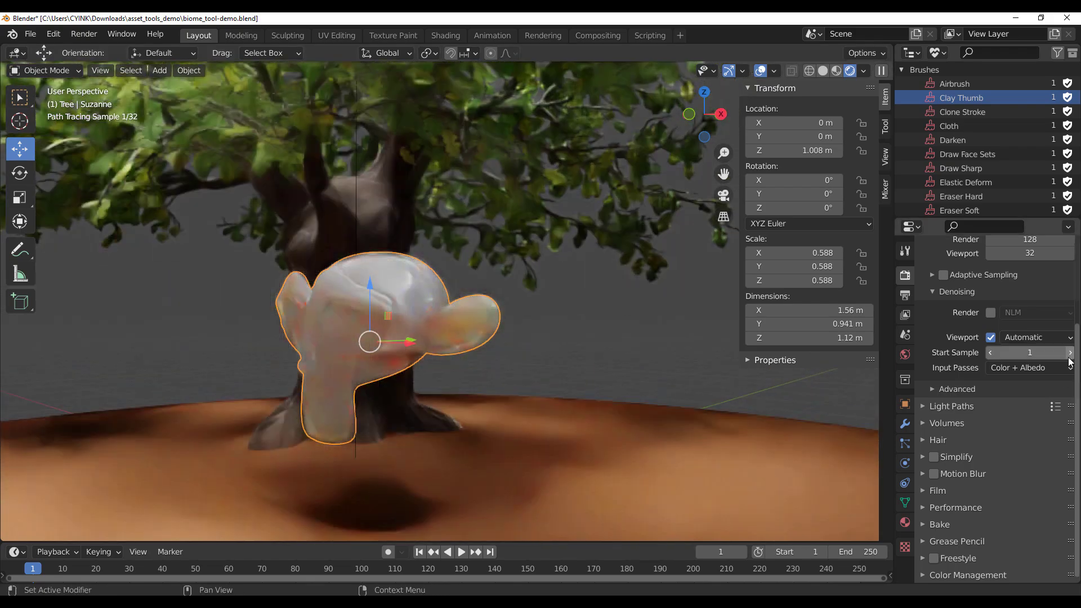
left_click(1019, 337)
left_click(991, 337)
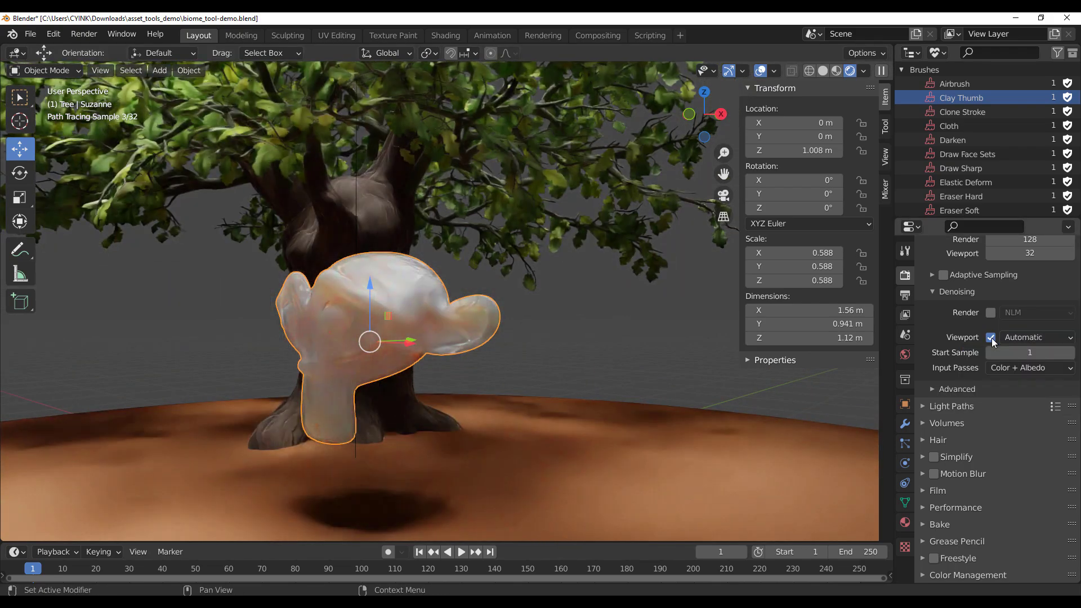
middle_click_drag(585, 375, 744, 371)
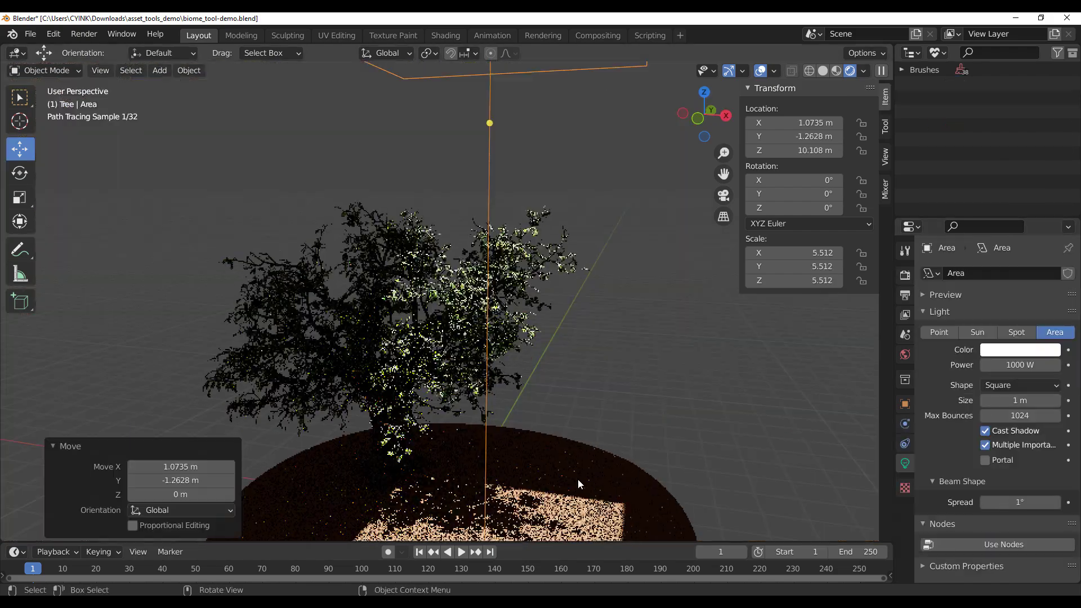
Step: Set the area light's beam spread to 24.9°
mouse_move(1005, 508)
left_mouse_down()
mouse_move(1061, 508)
mouse_move(1005, 508)
left_mouse_up()
scroll(718, 443, "up", 4)
middle_click_drag(719, 443, 389, 411)
Step: Raise the area light to Z 13.3 m and shift it over the tree to X -1.0971 m, Y 0.78761 m
left_click_drag(394, 126, 406, 131)
middle_click_drag(338, 220, 619, 284)
left_click_drag(566, 281, 587, 234)
middle_click_drag(602, 352, 637, 394)
scroll(636, 394, "down", 2)
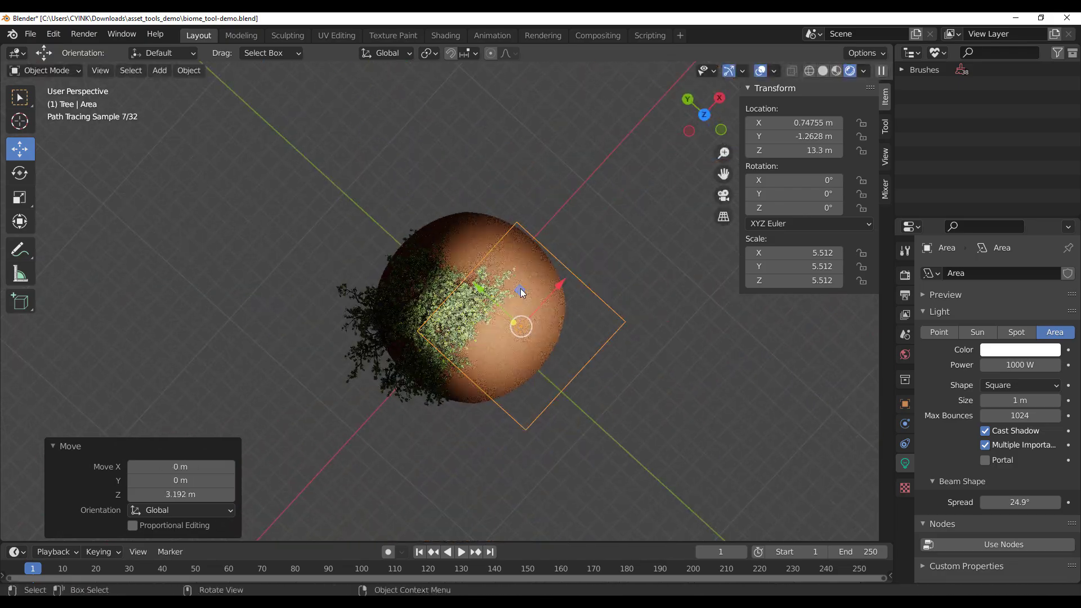
left_click_drag(521, 292, 446, 292)
scroll(550, 391, "up", 4)
middle_click_drag(614, 521, 553, 360)
scroll(552, 359, "up", 3)
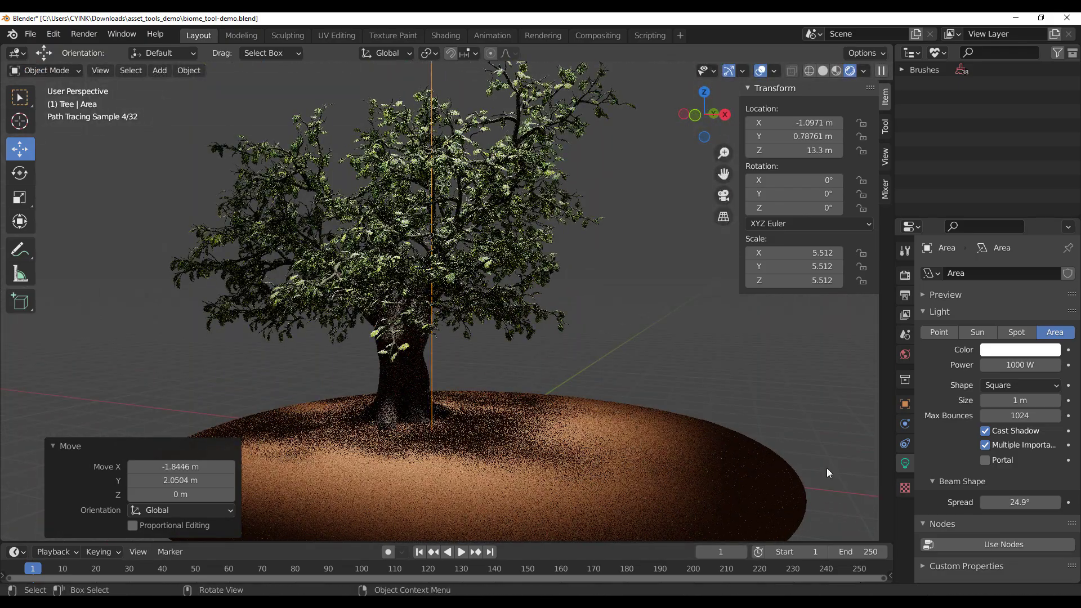
Step: Select the ground disc, show its modifier properties and expand the Brushes list
left_click(780, 473)
left_click(408, 402)
left_click(539, 468)
left_click(905, 404)
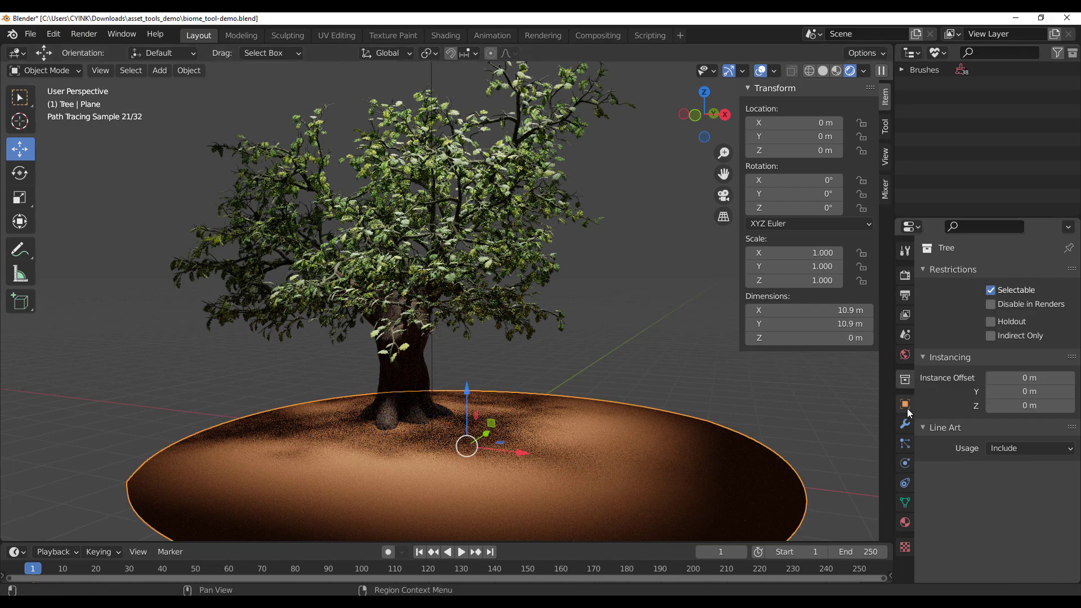
left_click(905, 423)
left_click(923, 69)
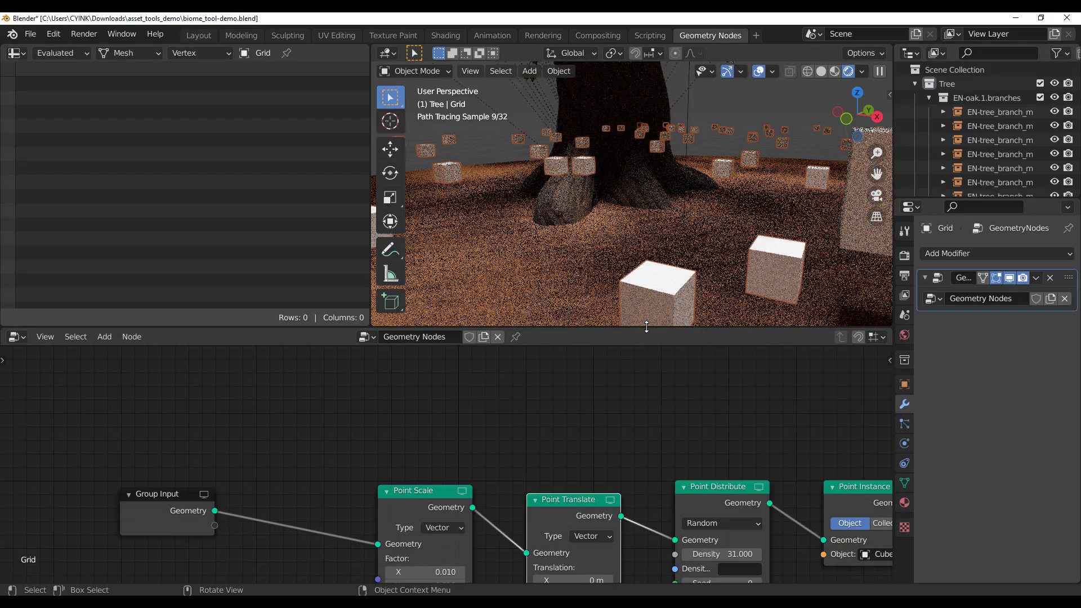
Step: Enlarge the 3D viewport over the node editor and examine the cubes scattered around the tree trunk
left_click_drag(649, 323, 653, 548)
scroll(654, 403, "up", 4)
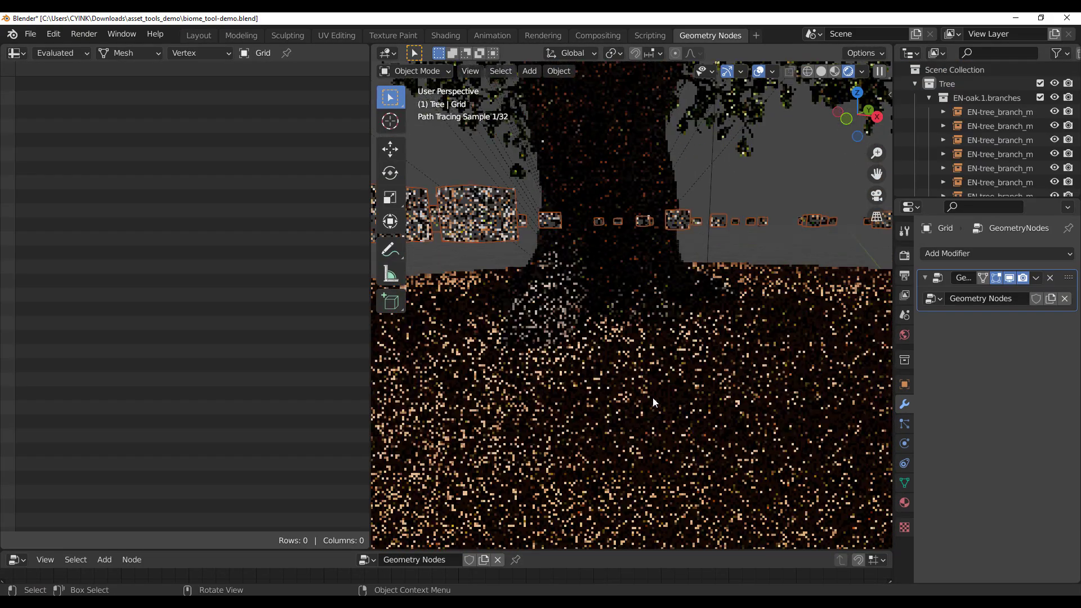
middle_click_drag(654, 403, 673, 408)
mouse_move(501, 388)
middle_mouse_down()
mouse_move(556, 401)
mouse_move(483, 397)
middle_mouse_up()
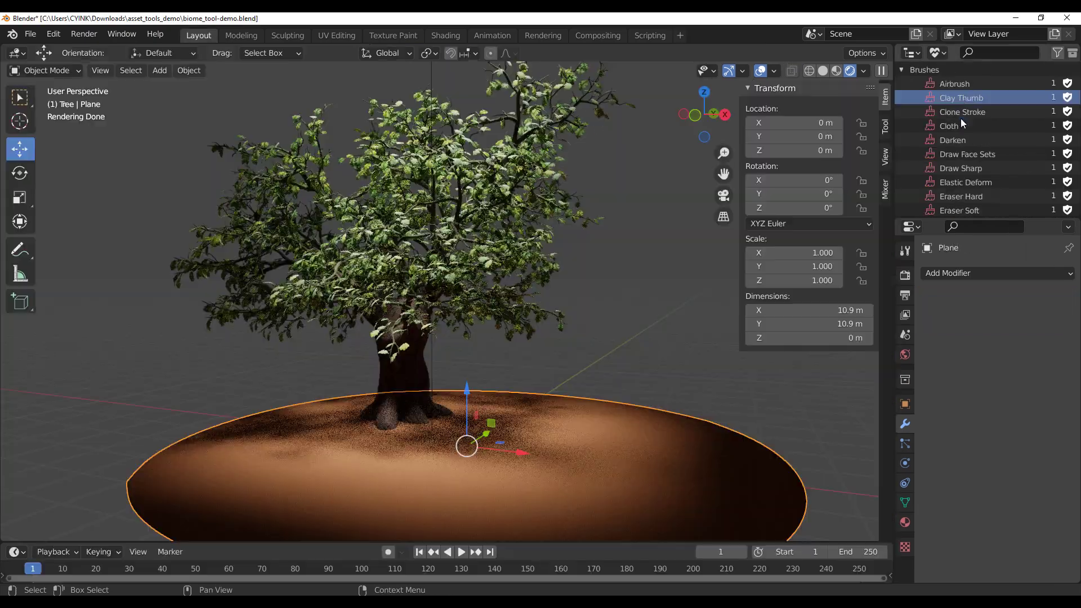
Step: Add a Monkey mesh at the centre of the ground disc under the tree
middle_click_drag(540, 468, 506, 451)
scroll(549, 459, "up", 3)
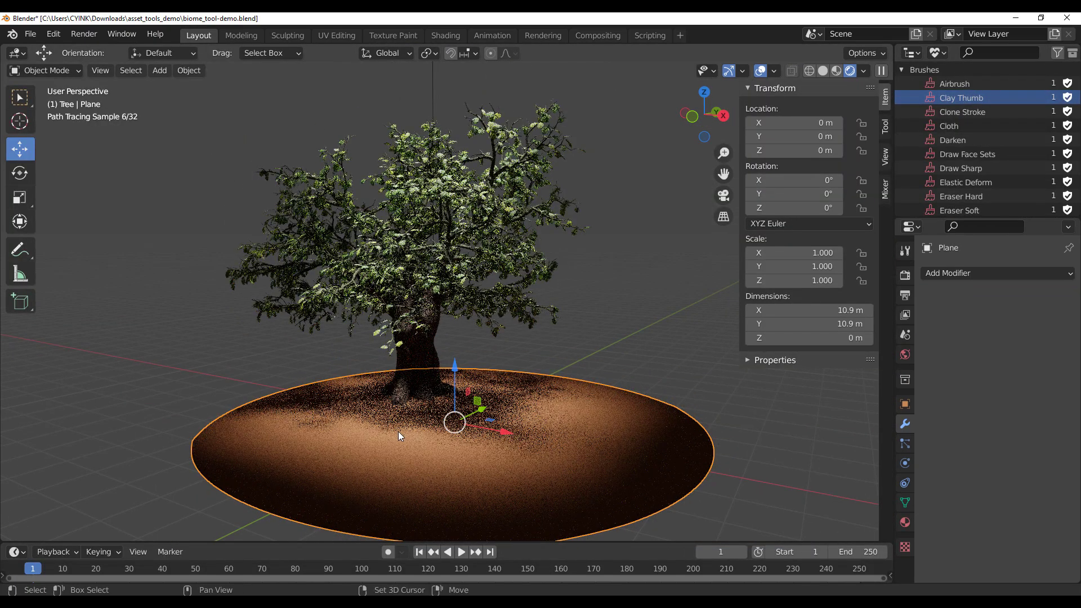
key("shift+a")
mouse_move(358, 259)
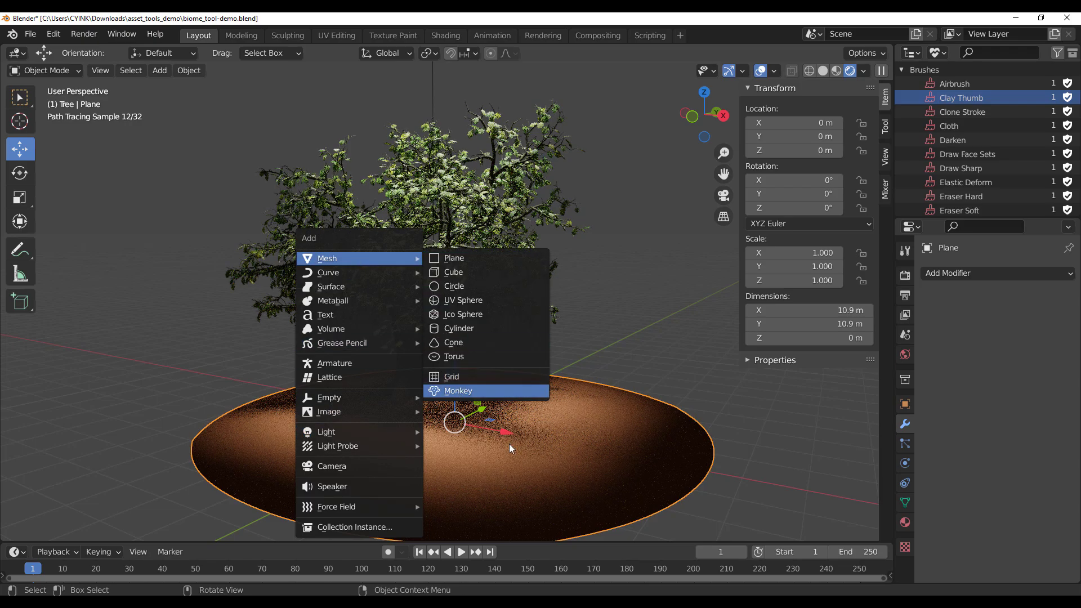
left_click(458, 391)
scroll(535, 461, "up", 4)
mouse_move(540, 461)
middle_mouse_down()
mouse_move(583, 453)
mouse_move(501, 473)
middle_mouse_up()
Step: Raise the Suzanne head to Z 1.008 m and scale it to 0.588
key("g")
key("z")
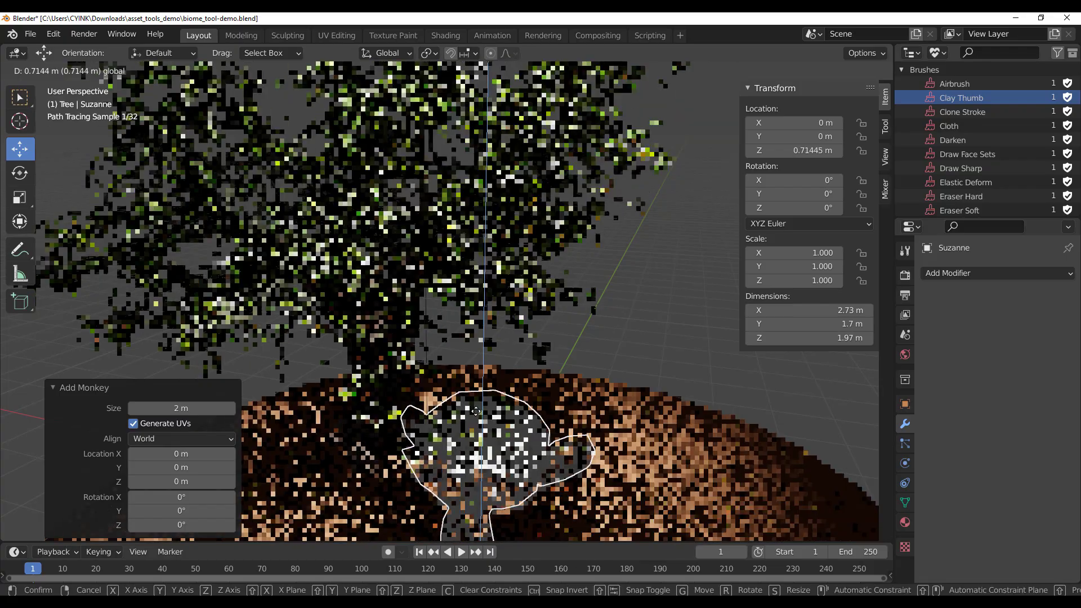
left_click(476, 390)
key("s")
left_click(566, 492)
middle_click_drag(589, 515, 559, 434)
scroll(559, 435, "up", 2)
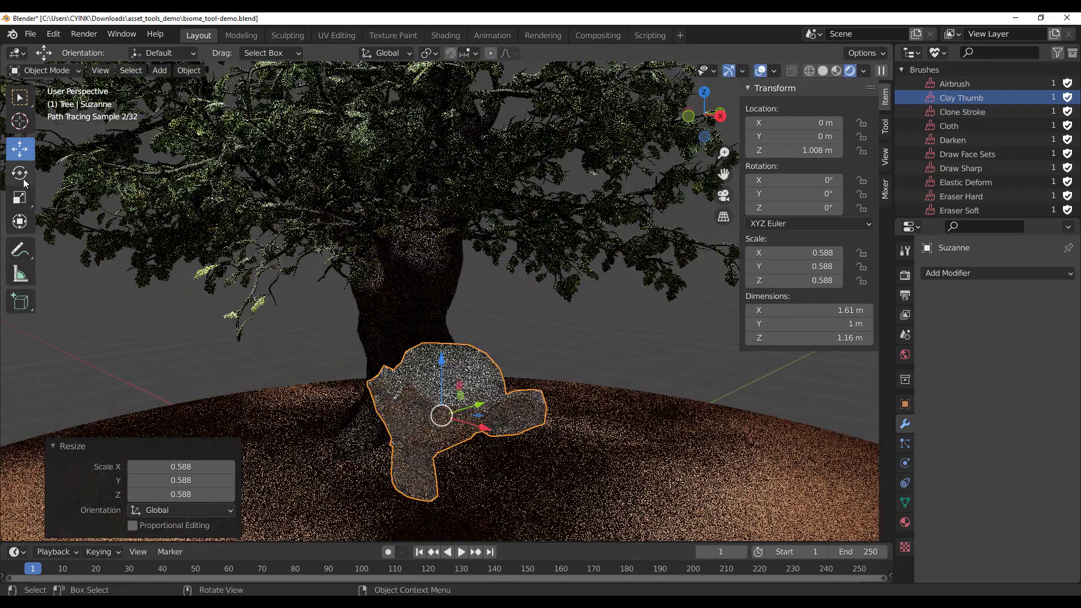
Step: Smooth the Suzanne head with a level 3 subdivision surface
middle_click_drag(444, 441, 552, 429)
scroll(723, 458, "up", 4)
middle_click_drag(723, 458, 624, 405, "shift")
scroll(624, 405, "down", 1)
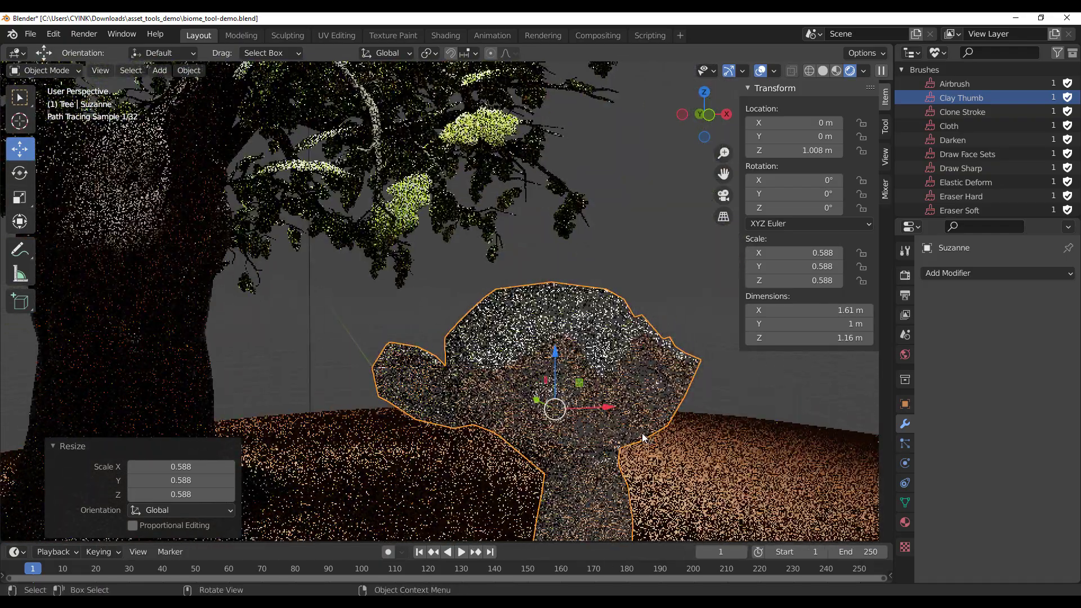
scroll(642, 434, "down", 1)
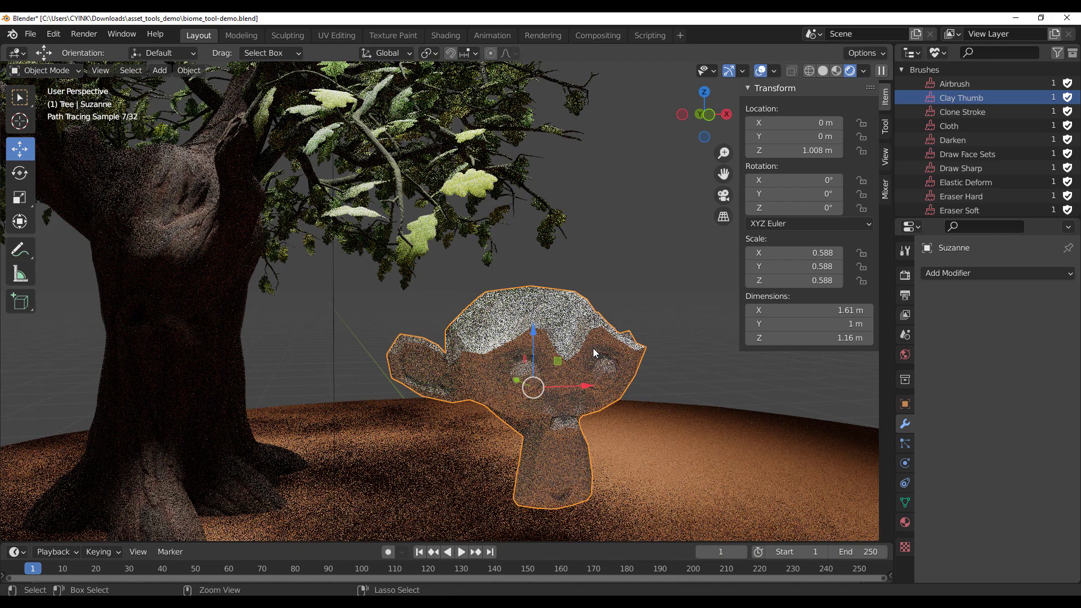
key("ctrl+3")
Step: Create a new material for the Suzanne head and show its Principled BSDF subsurface settings
left_click(905, 523)
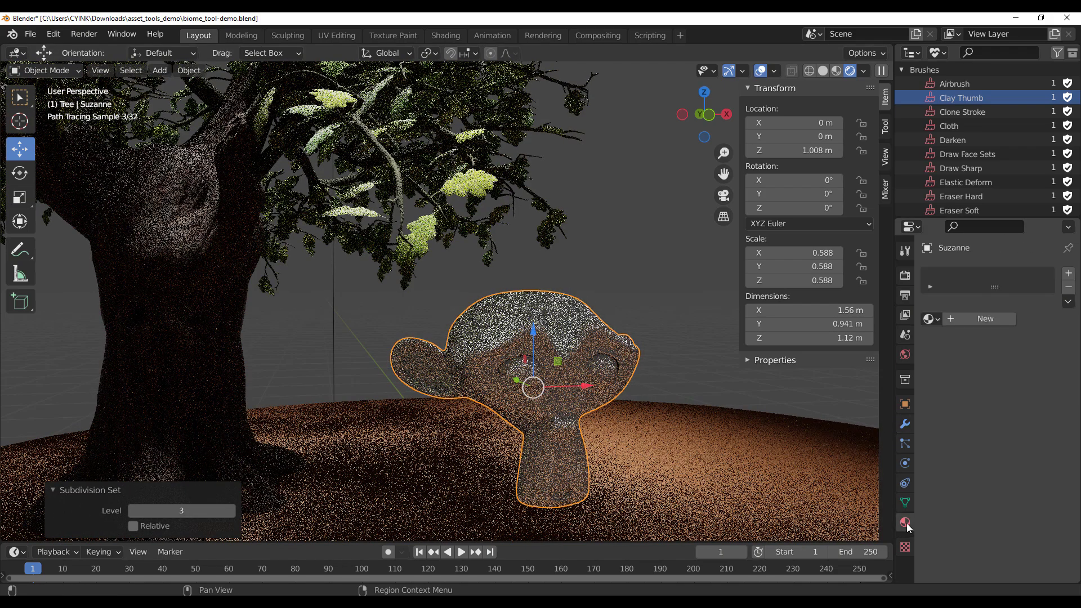
left_click(970, 320)
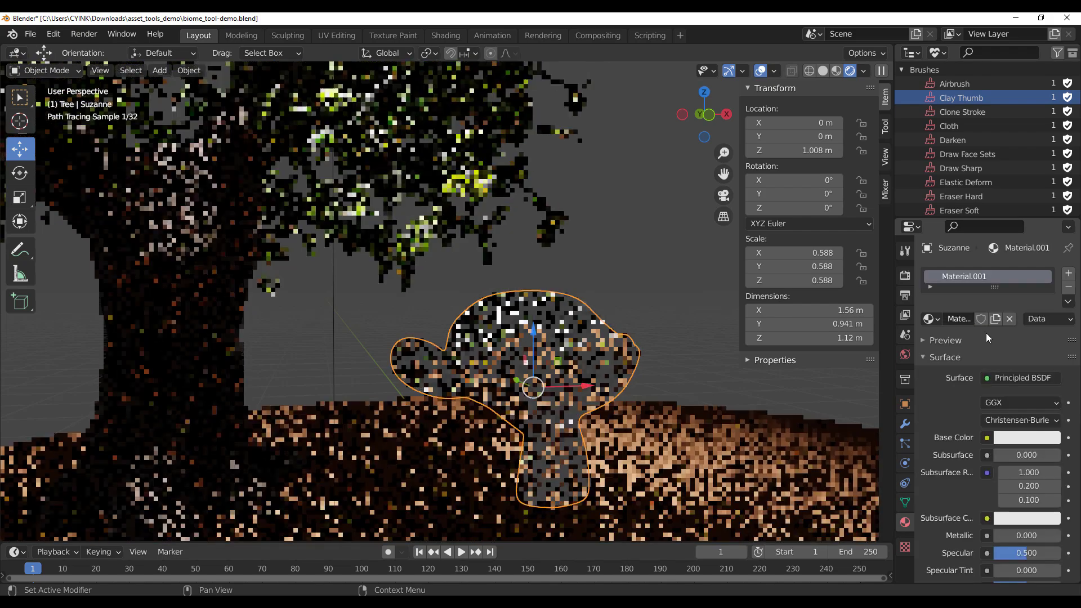
scroll(962, 431, "down", 5)
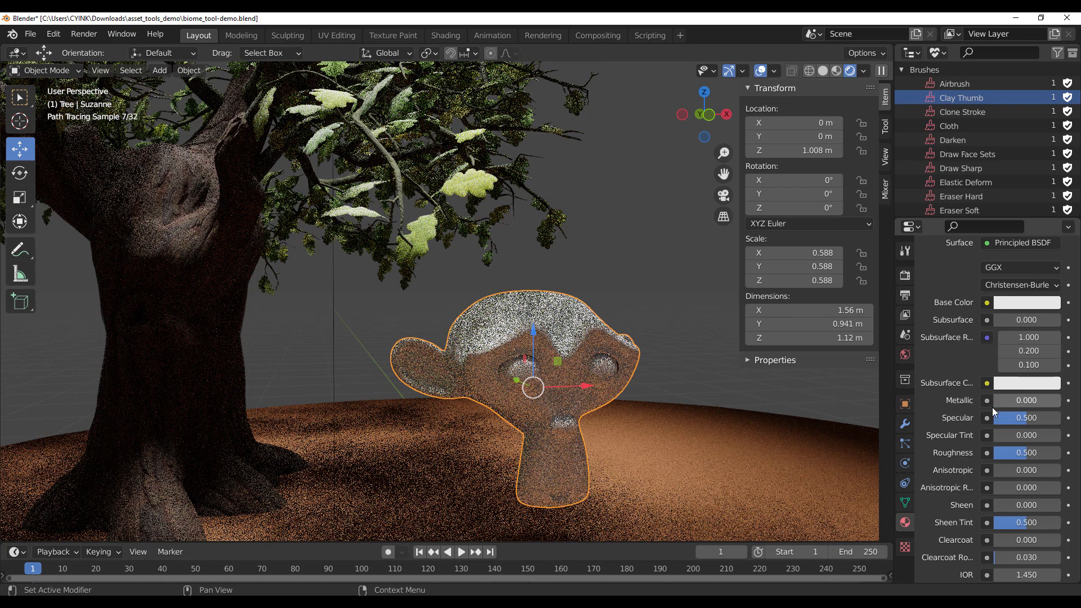
Step: Open the add-on preferences and search the add-ons for BLEND
left_click(53, 34)
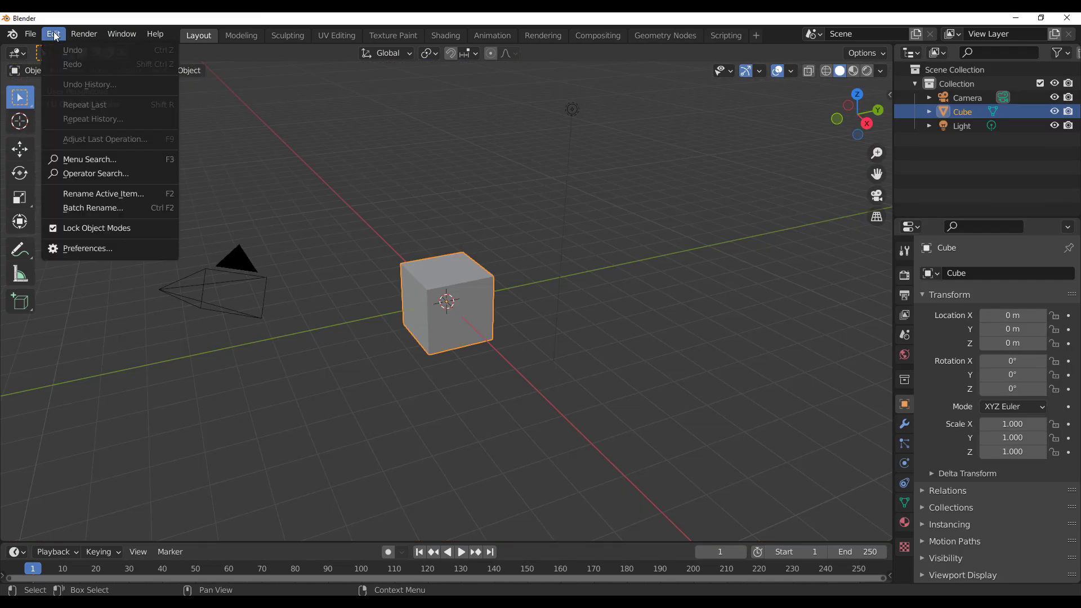
left_click(90, 248)
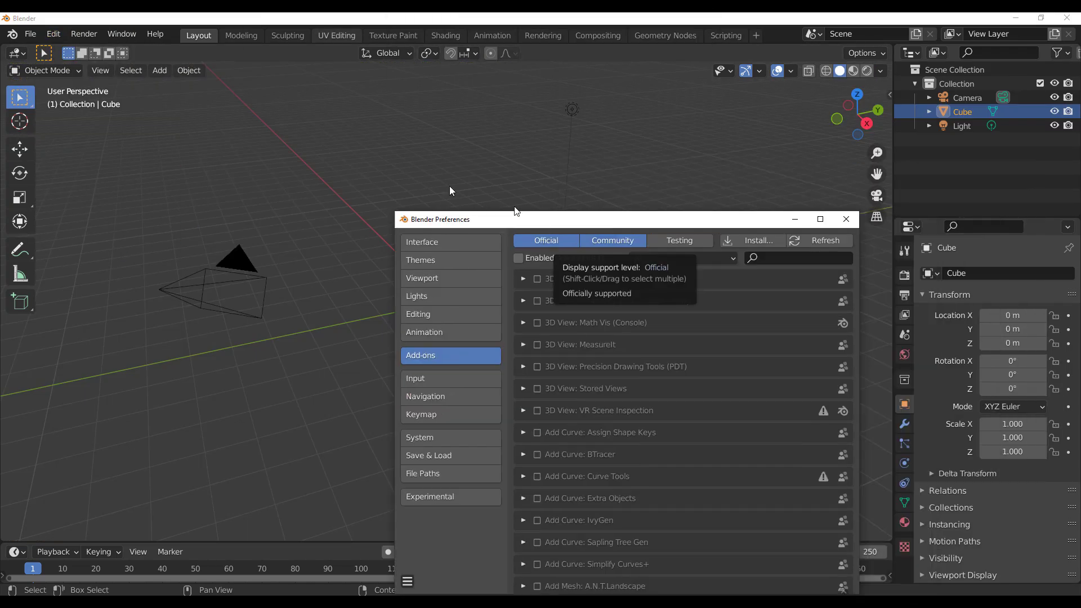
type("BLENDE")
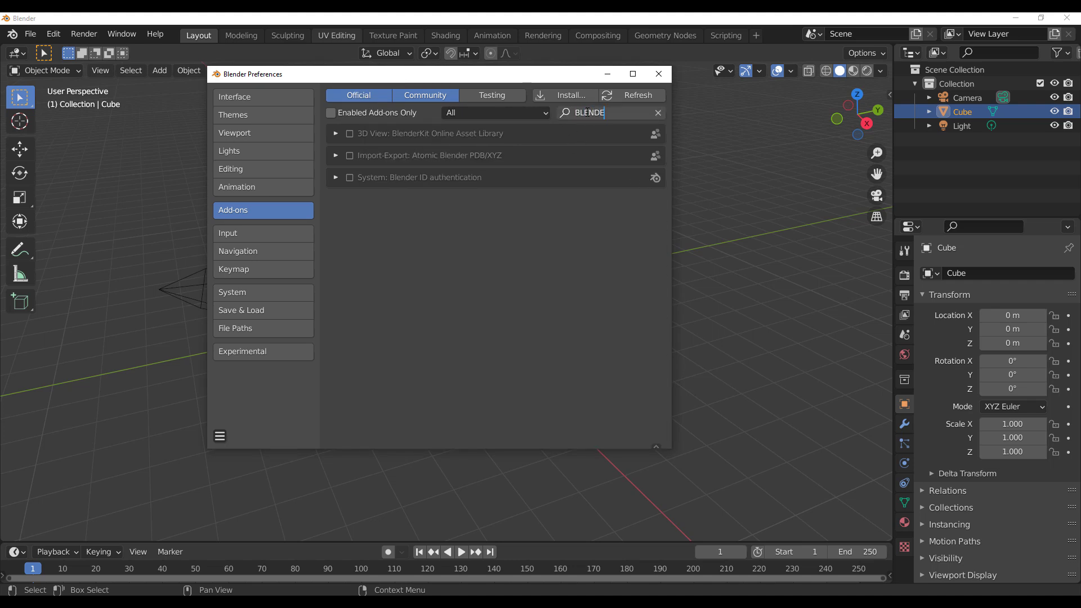
key("BackSpace")
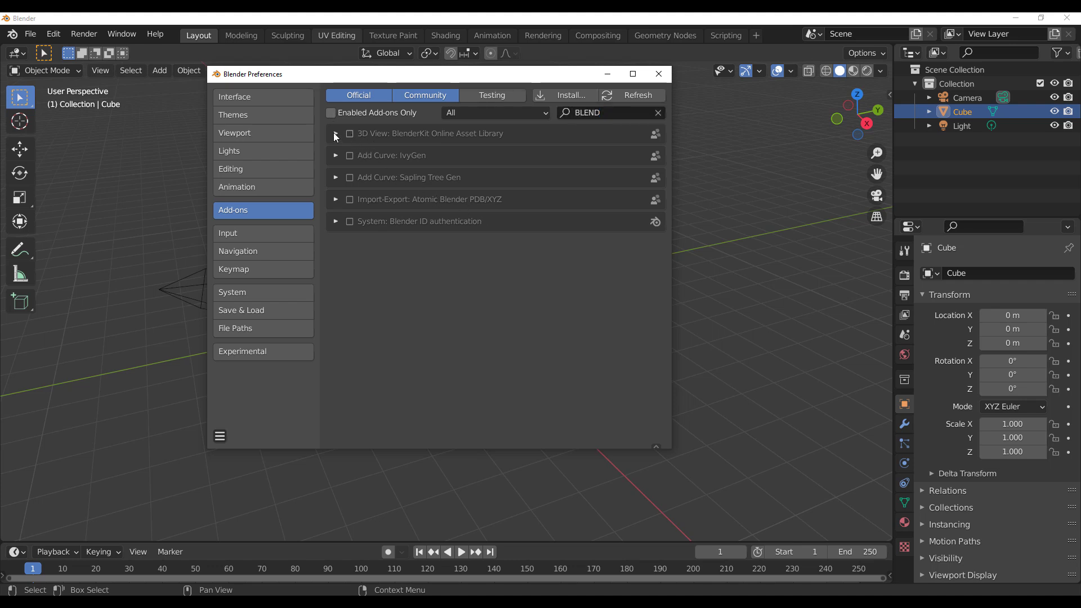
Step: Enable the BlenderKit Online Asset Library add-on and expand its details
left_click(349, 134)
left_click(356, 262)
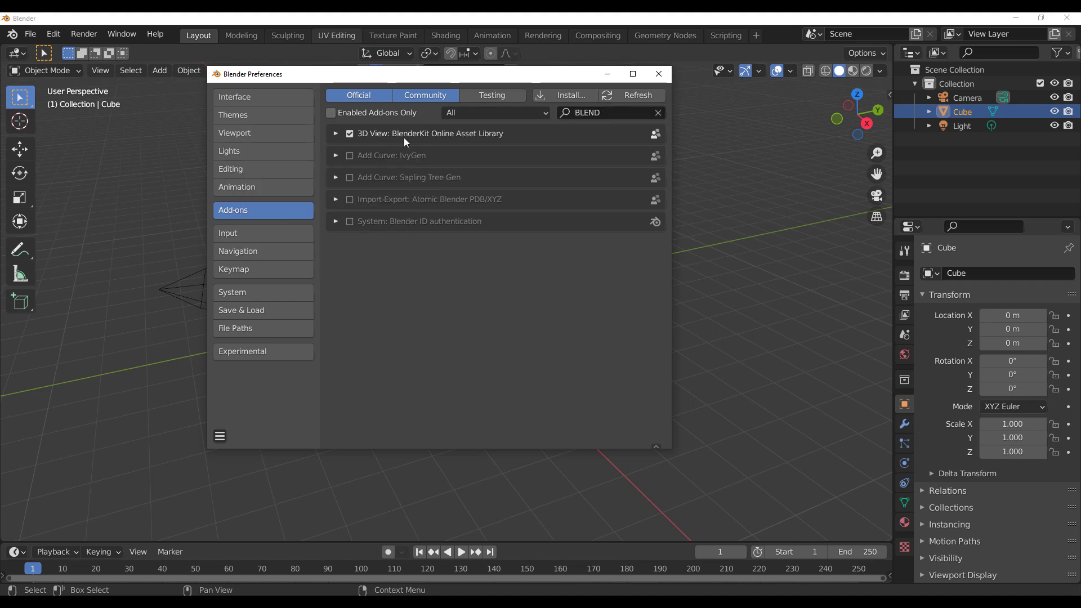
left_click(336, 134)
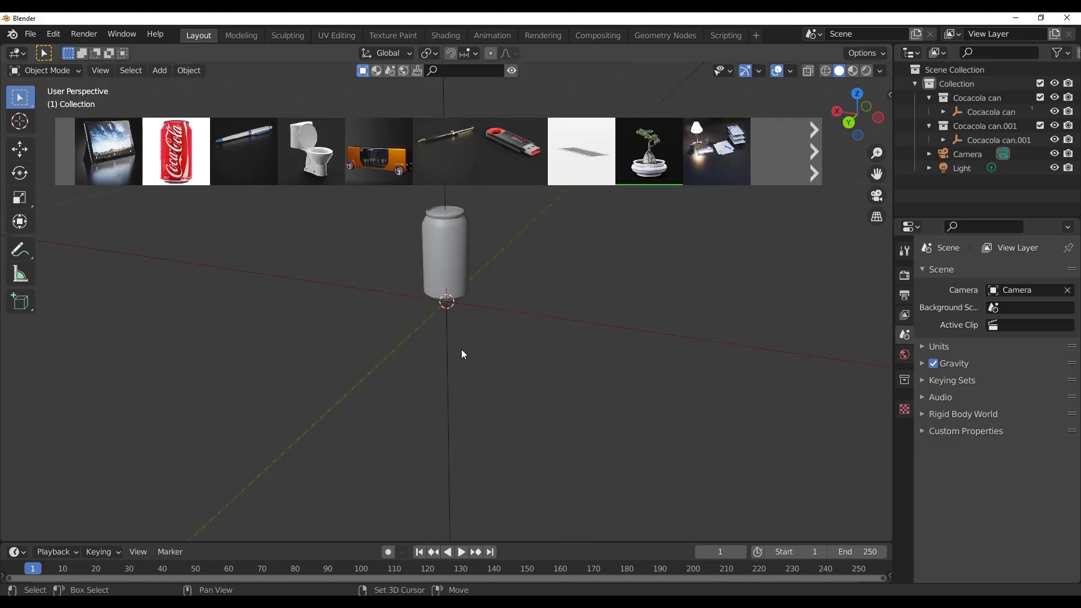
Step: Add a plane beneath the Coca-Cola can and scale it to 0.952
middle_click_drag(461, 349, 478, 378)
scroll(383, 380, "up", 3)
middle_click_drag(477, 378, 513, 386)
key("shift+a")
mouse_move(507, 312)
left_click(602, 312)
key("s")
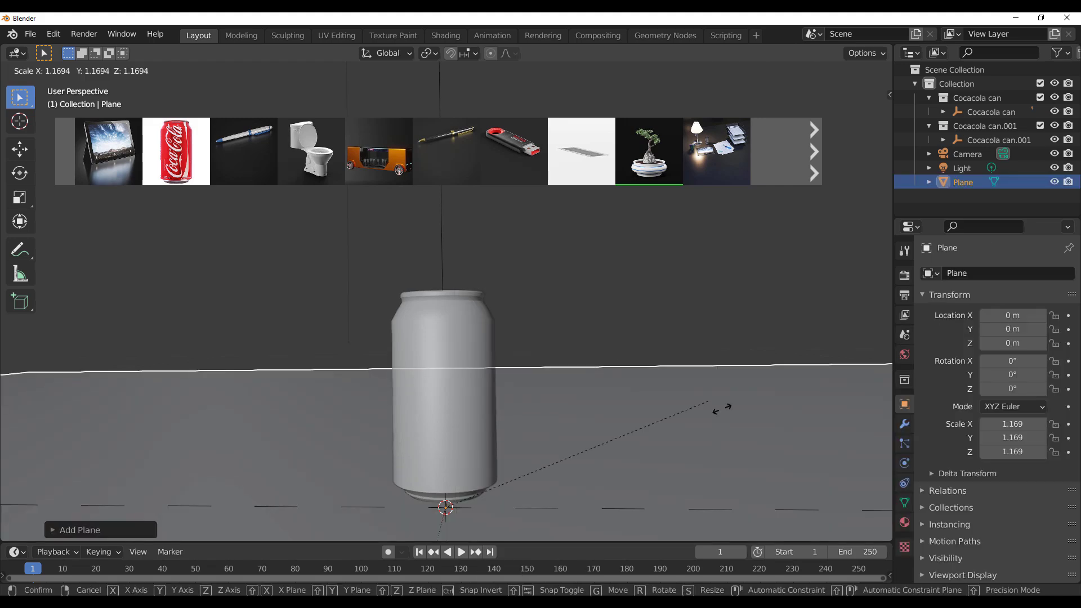
left_click(671, 466)
Step: Switch the viewport to rendered shading and examine the textured can from several sides
left_click(866, 71)
mouse_move(560, 401)
middle_mouse_down()
mouse_move(543, 418)
mouse_move(516, 403)
mouse_move(434, 329)
mouse_move(434, 391)
middle_mouse_up()
scroll(515, 403, "down", 3)
scroll(433, 391, "up", 4)
middle_click_drag(587, 384, 689, 332, "shift")
left_click_drag(569, 397, 553, 405)
middle_click_drag(553, 406, 418, 397)
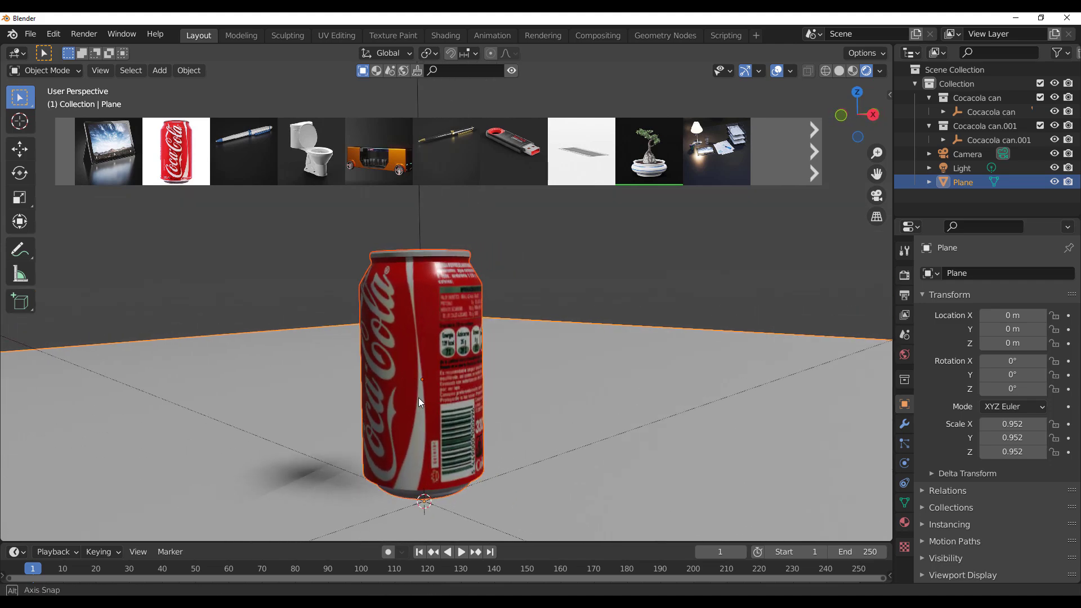
middle_click_drag(486, 412, 433, 407)
Step: Browse the BlenderKit asset thumbnails forward and back, and examine the can on its plane from near and far
left_click(813, 164)
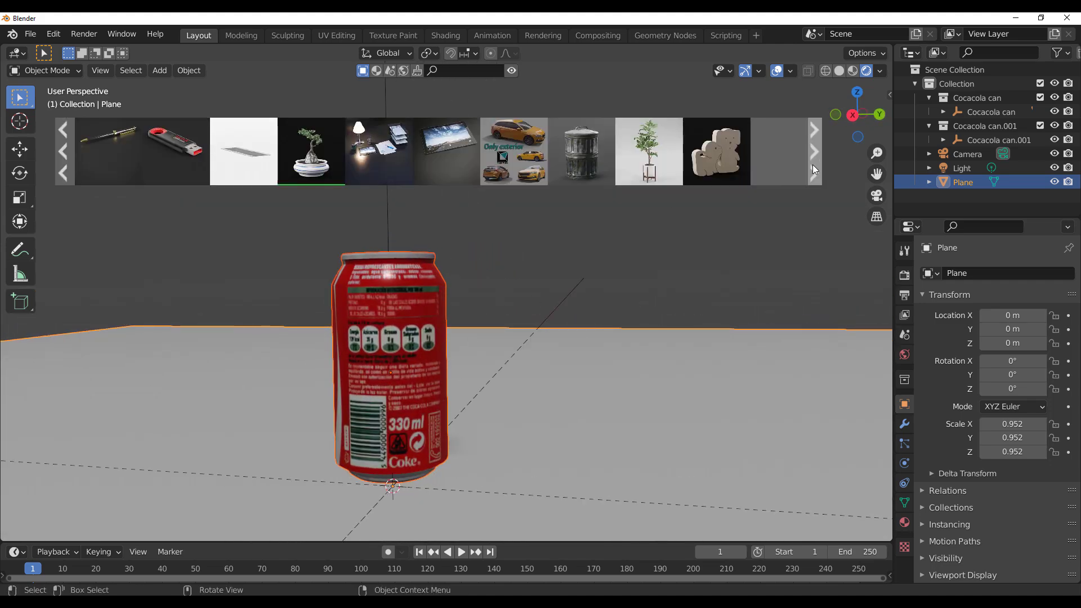
mouse_move(607, 165)
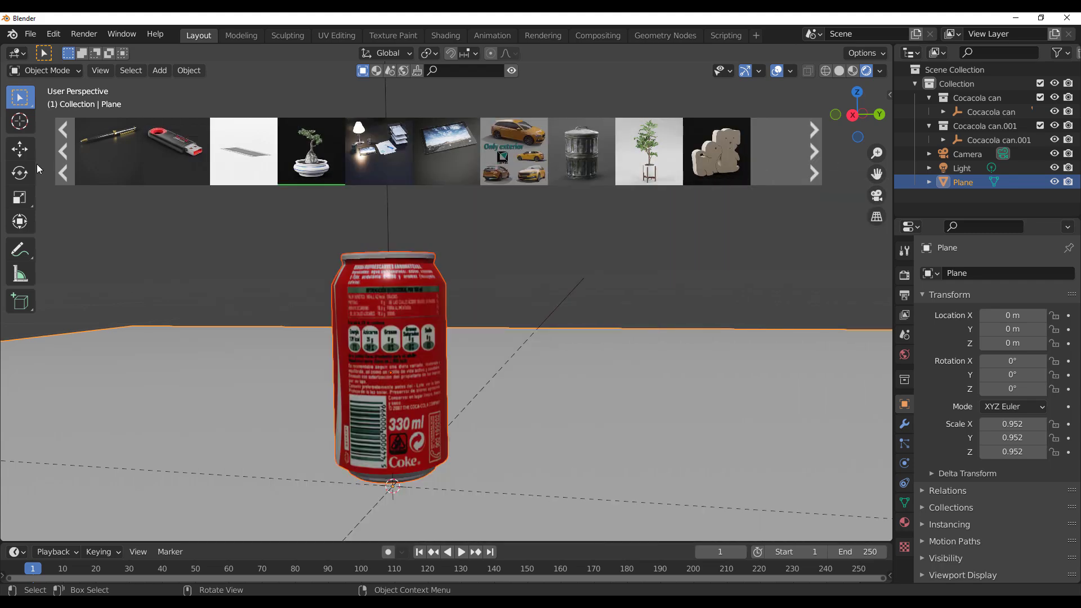
left_click(60, 170)
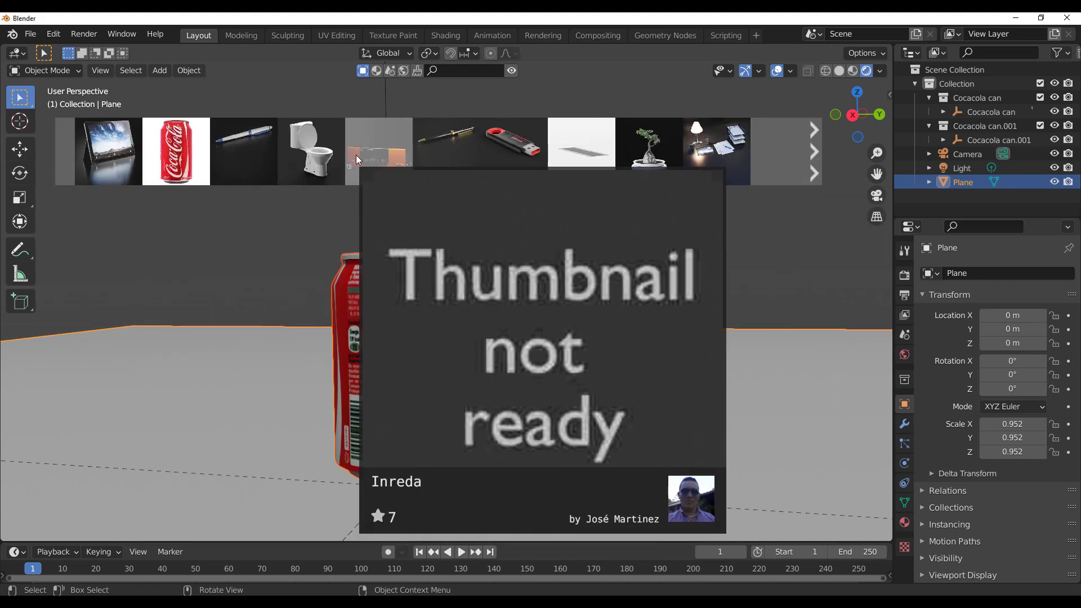
middle_click_drag(569, 370, 596, 446)
scroll(551, 400, "down", 10)
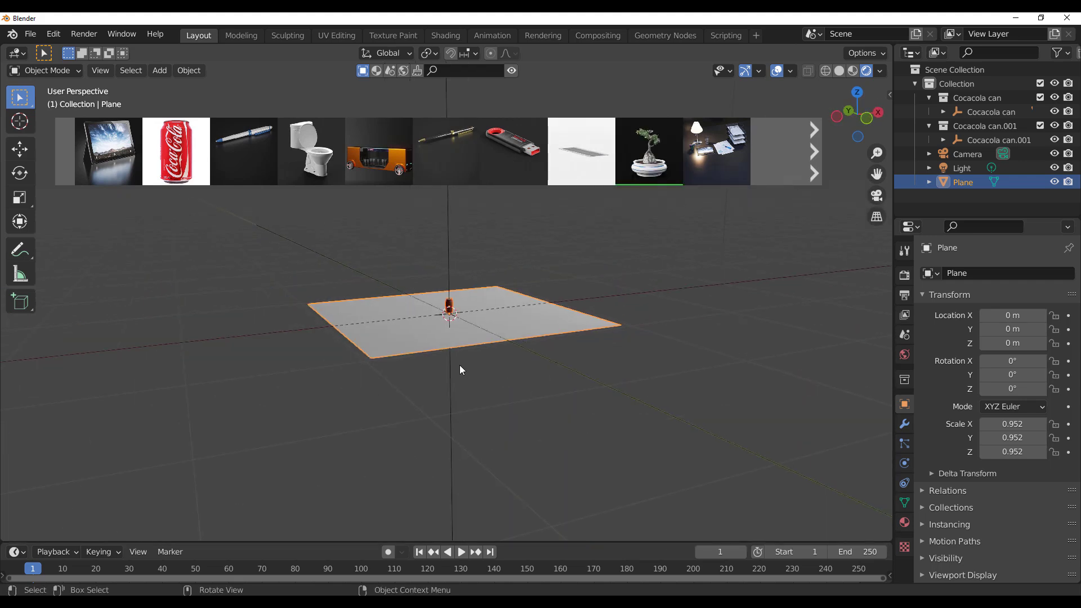
middle_click_drag(462, 373, 591, 382)
scroll(457, 329, "up", 8)
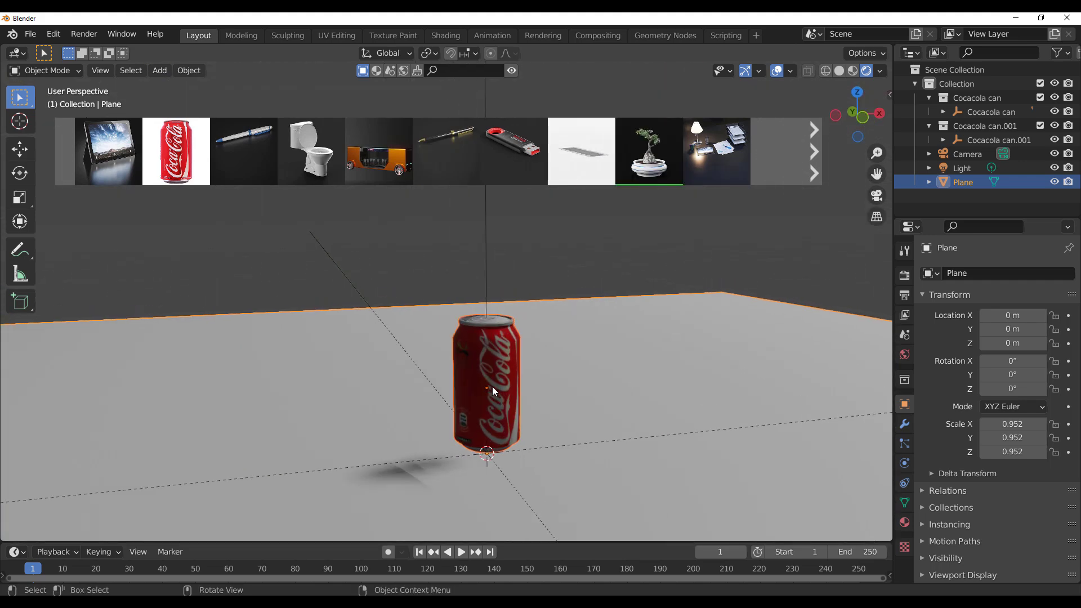
middle_click_drag(551, 421, 488, 384)
scroll(487, 384, "down", 2)
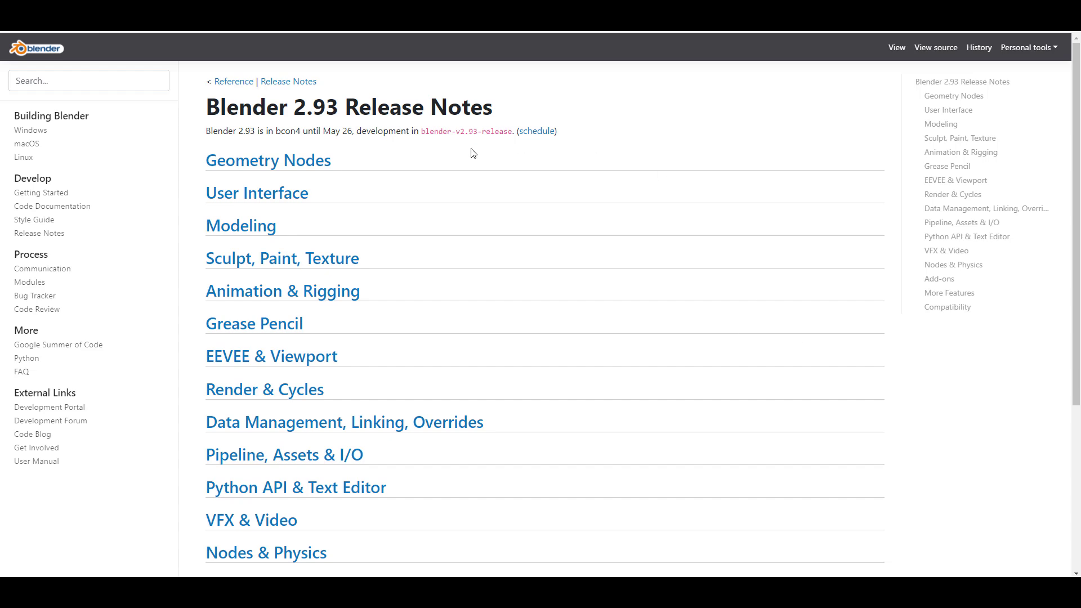
Step: Look over the Blender 2.93 Release Notes sections and the Pipeline, Assets & I/O page, and return to the 2.93 overview
scroll(473, 153, "down", 5)
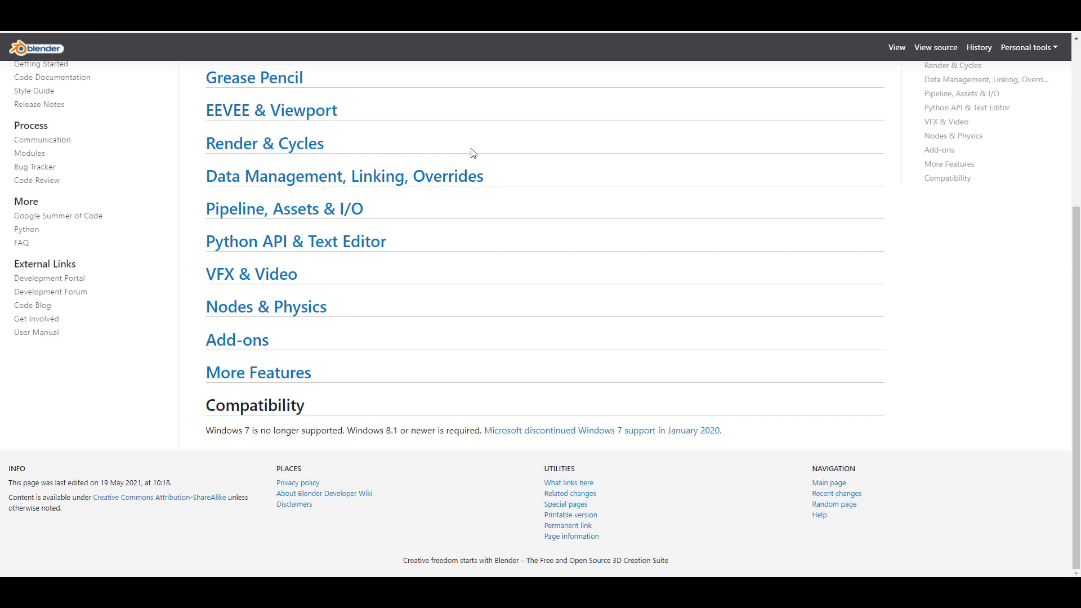
scroll(455, 170, "up", 5)
scroll(399, 344, "down", 3)
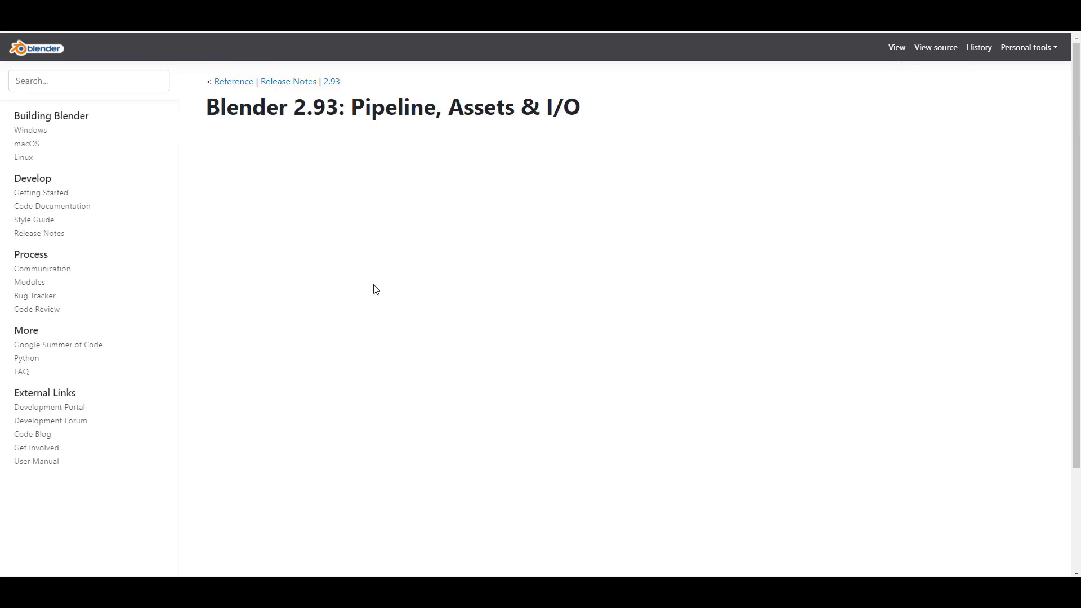
left_click(345, 84)
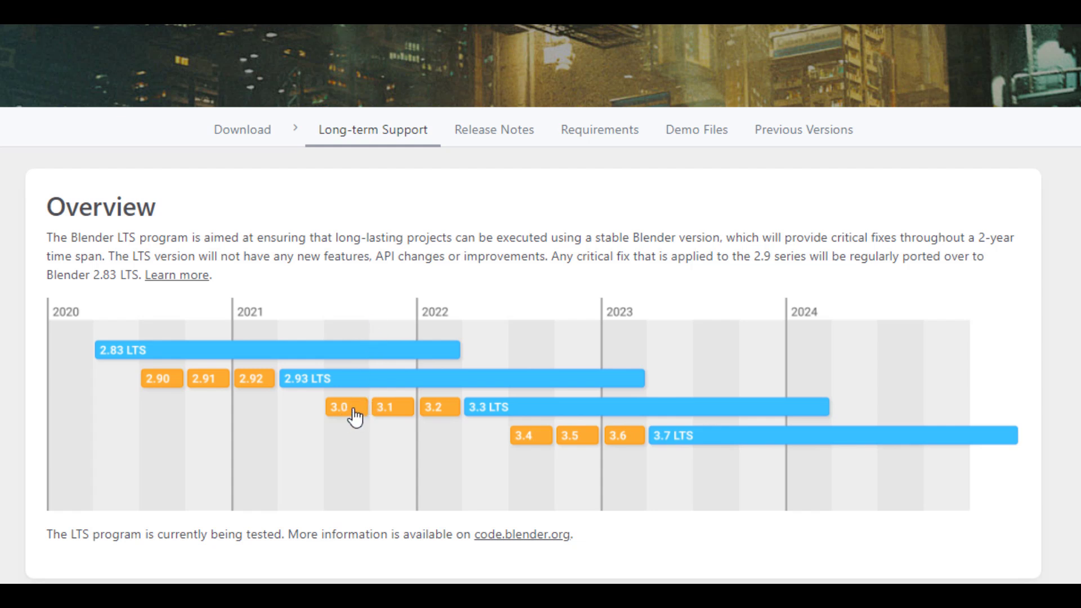
Step: Examine the Blender LTS page's overview and its release timeline from 2.83 LTS to 3.7 LTS
scroll(369, 397, "down", 2)
scroll(375, 399, "up", 6)
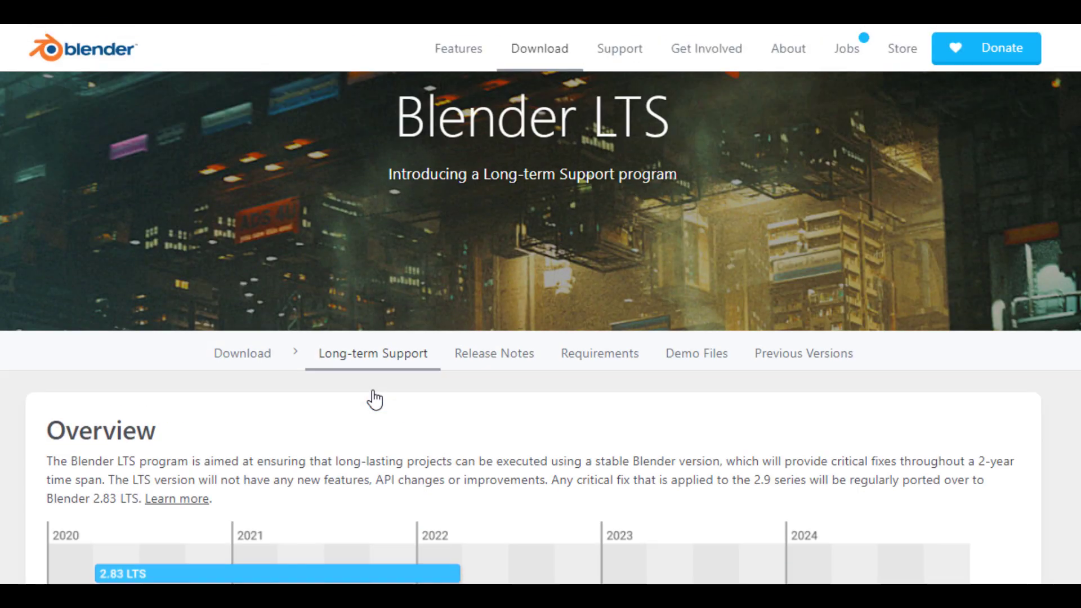
scroll(374, 399, "down", 4)
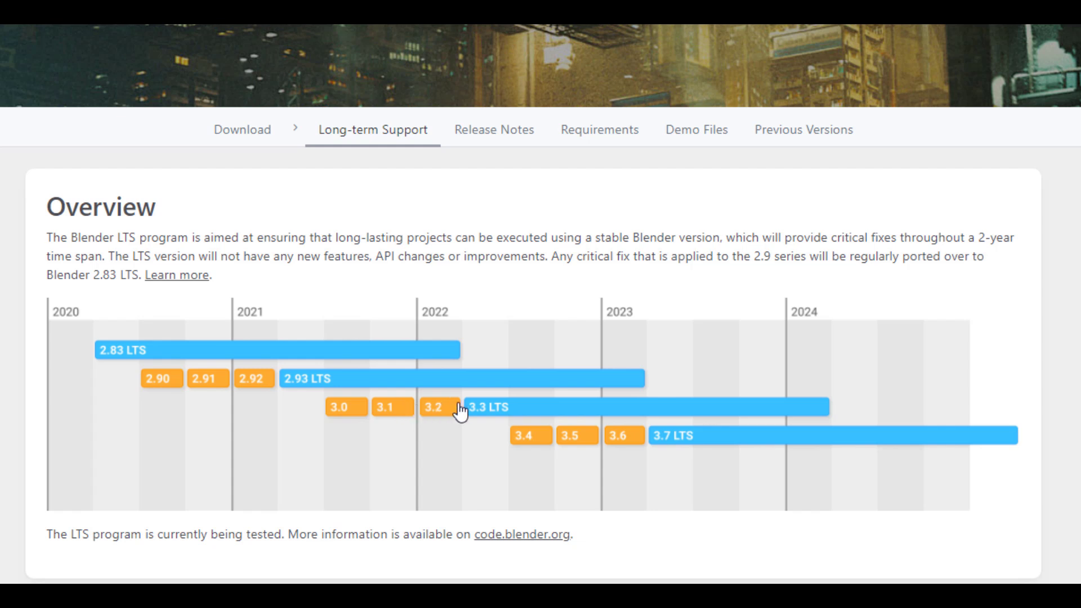
scroll(480, 409, "up", 2)
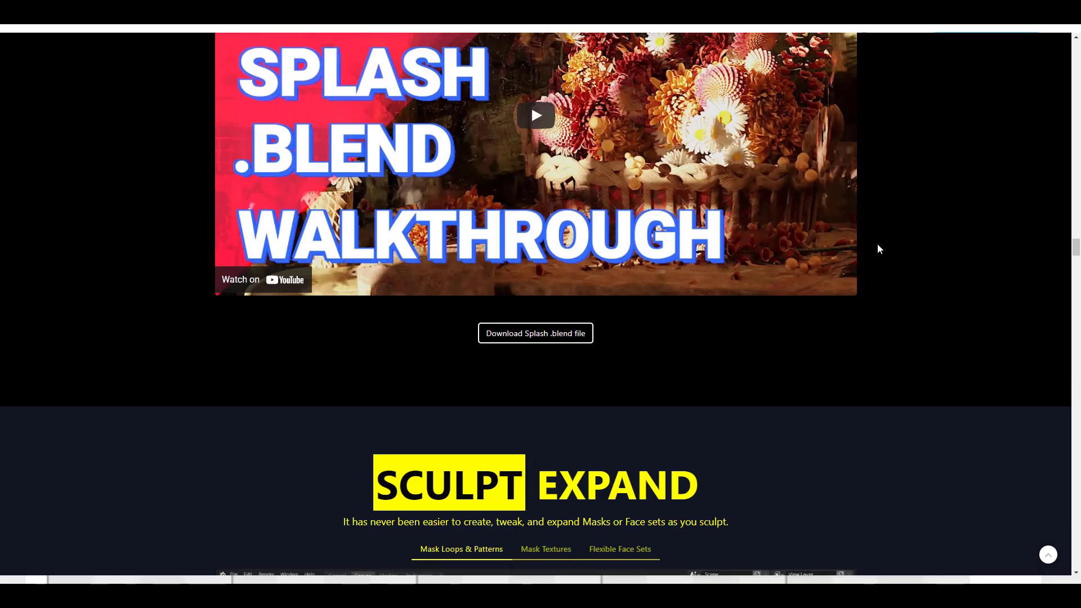
Step: Examine the Sculpt Expand, masks, Line Art and Fill tool sections of the Blender 2.93 features page
scroll(878, 244, "down", 5)
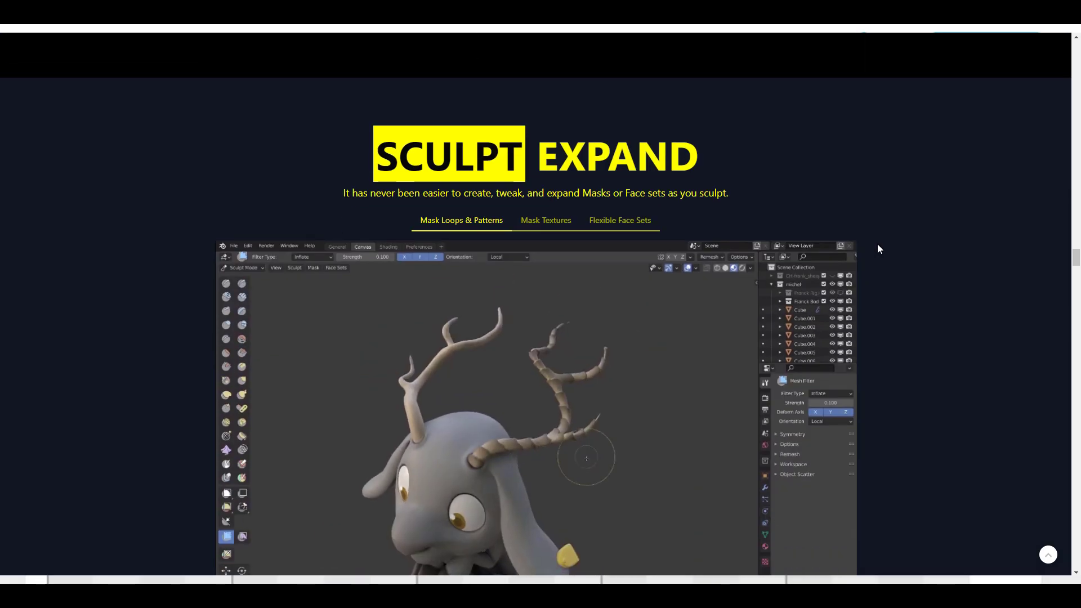
scroll(878, 244, "down", 4)
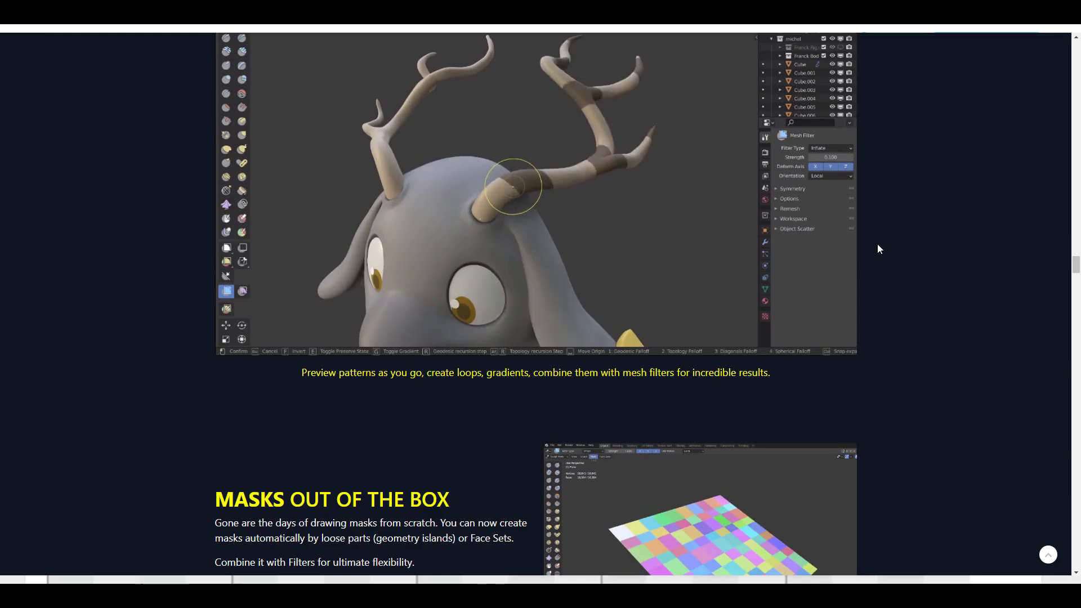
scroll(878, 244, "down", 7)
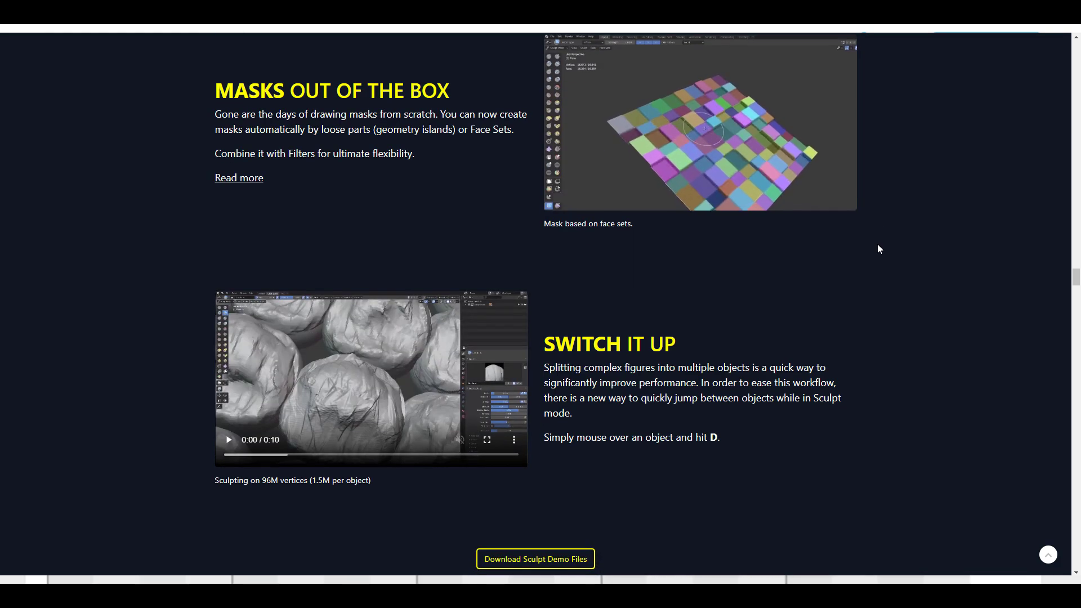
scroll(877, 244, "down", 14)
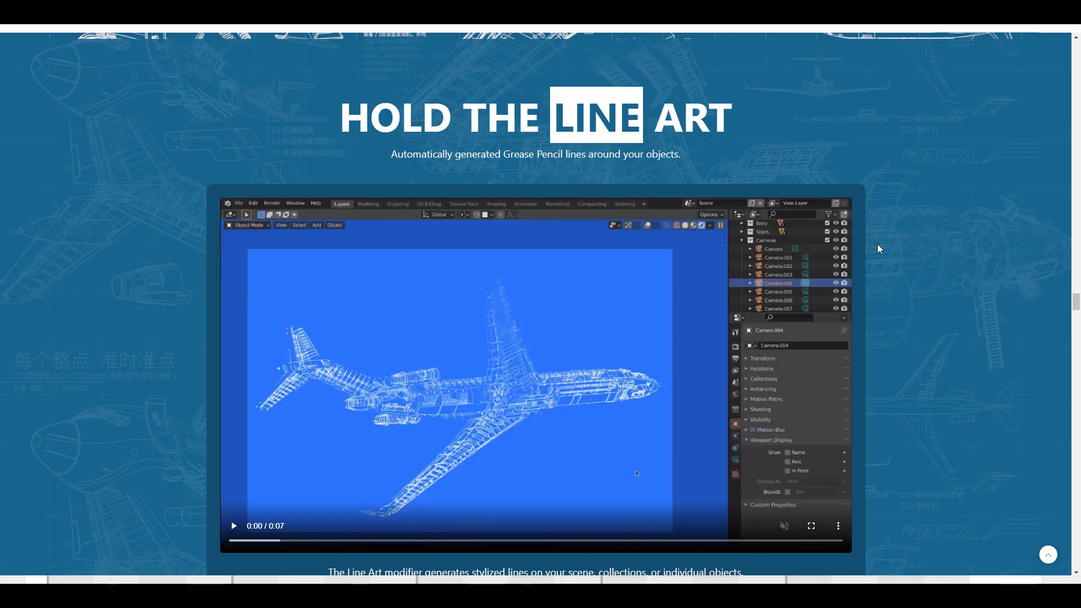
scroll(877, 245, "down", 7)
scroll(878, 245, "down", 13)
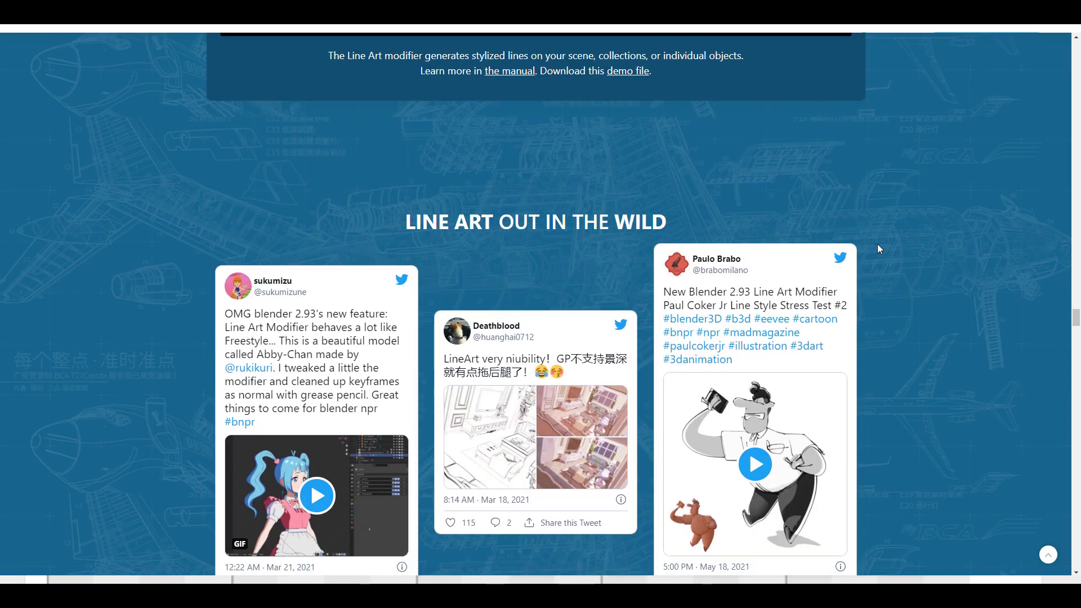
scroll(878, 245, "down", 17)
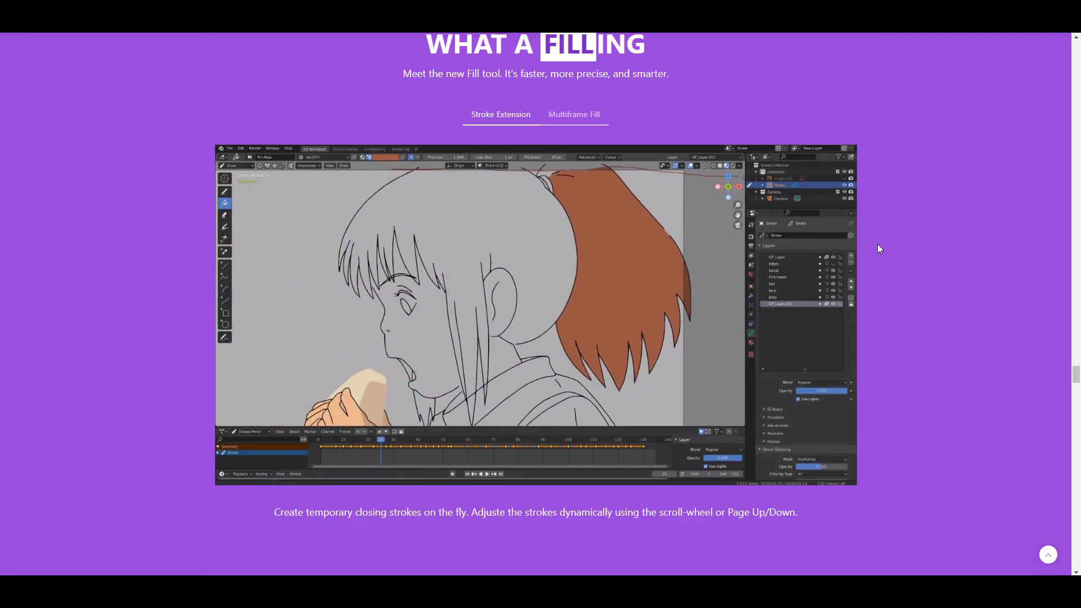
scroll(878, 245, "down", 13)
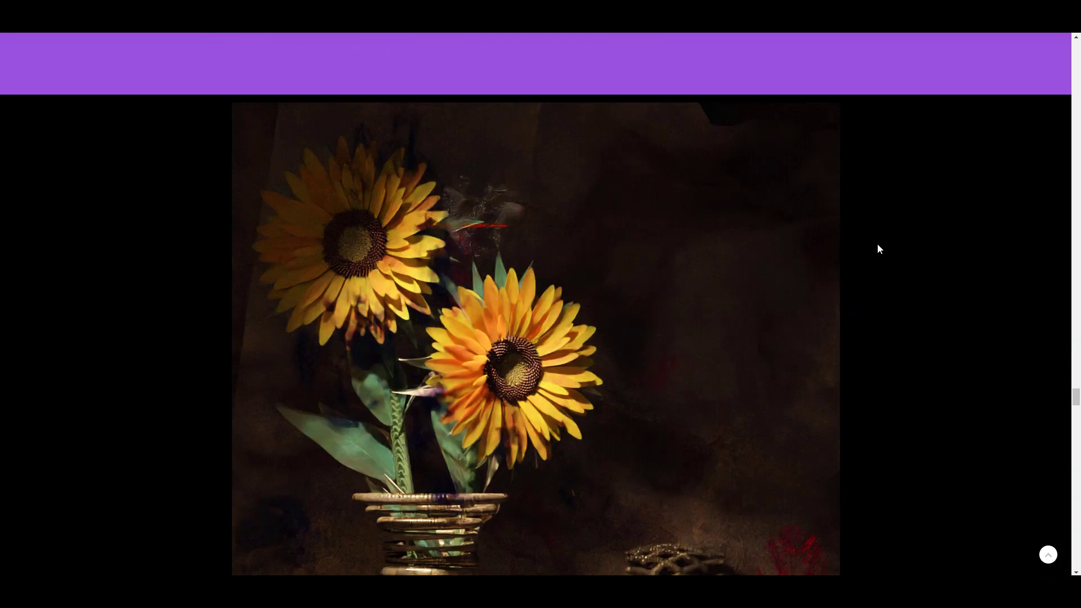
Step: Examine the Eevee section of the features page, including the volumetrics, light influence, depth of field and shadow comparisons
scroll(878, 248, "down", 10)
scroll(877, 249, "down", 6)
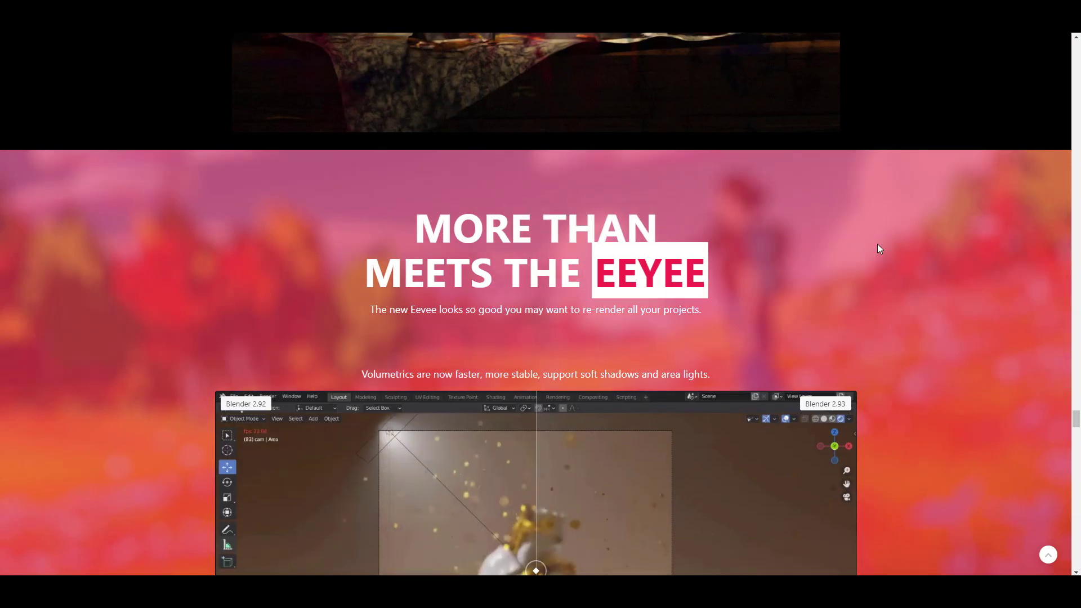
scroll(878, 249, "down", 1)
scroll(878, 248, "down", 4)
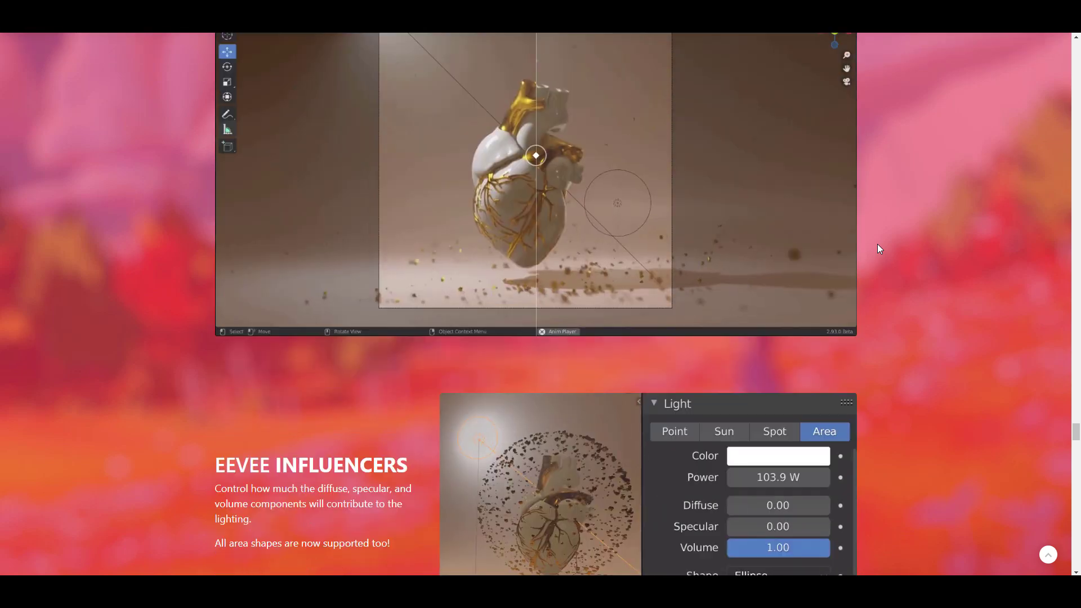
scroll(877, 248, "down", 6)
scroll(878, 248, "down", 6)
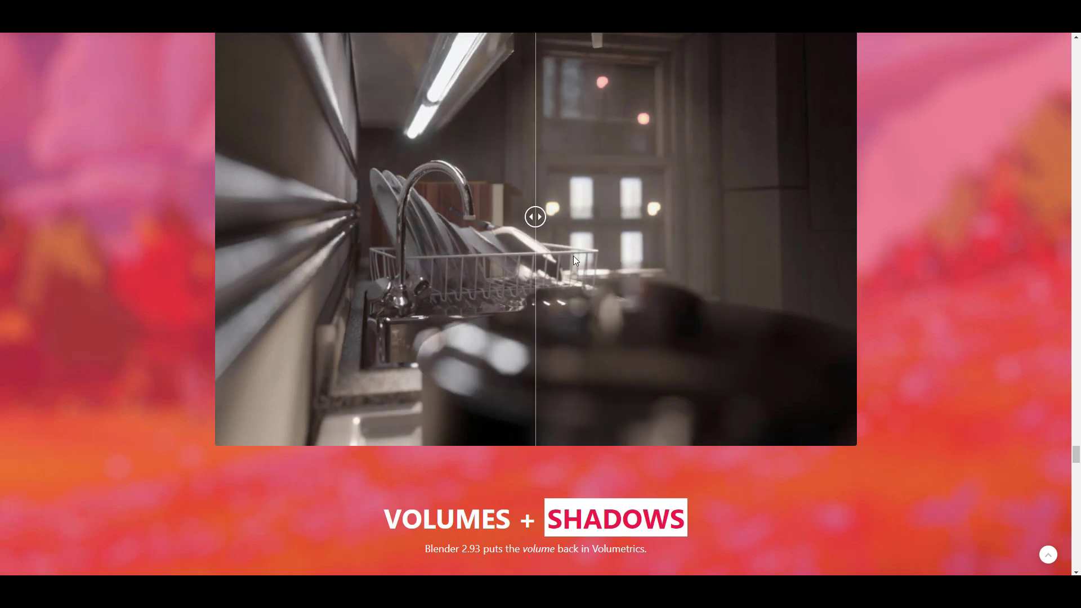
scroll(920, 372, "down", 10)
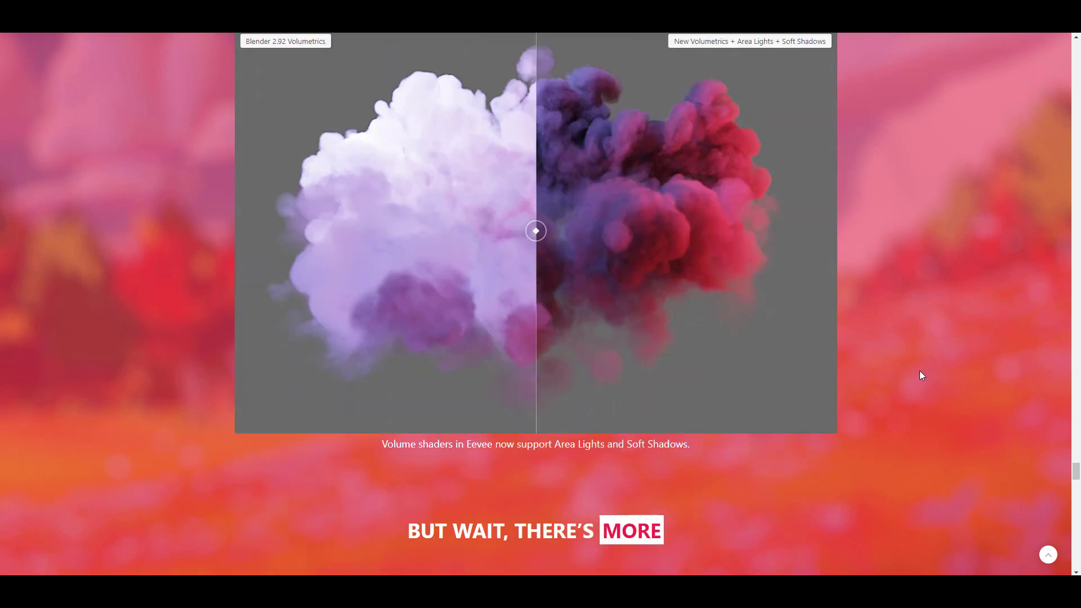
Step: Examine the Cycles Persistent Data, denoising comparison and long-term release sections, and return to the denoising comparison
scroll(743, 376, "down", 16)
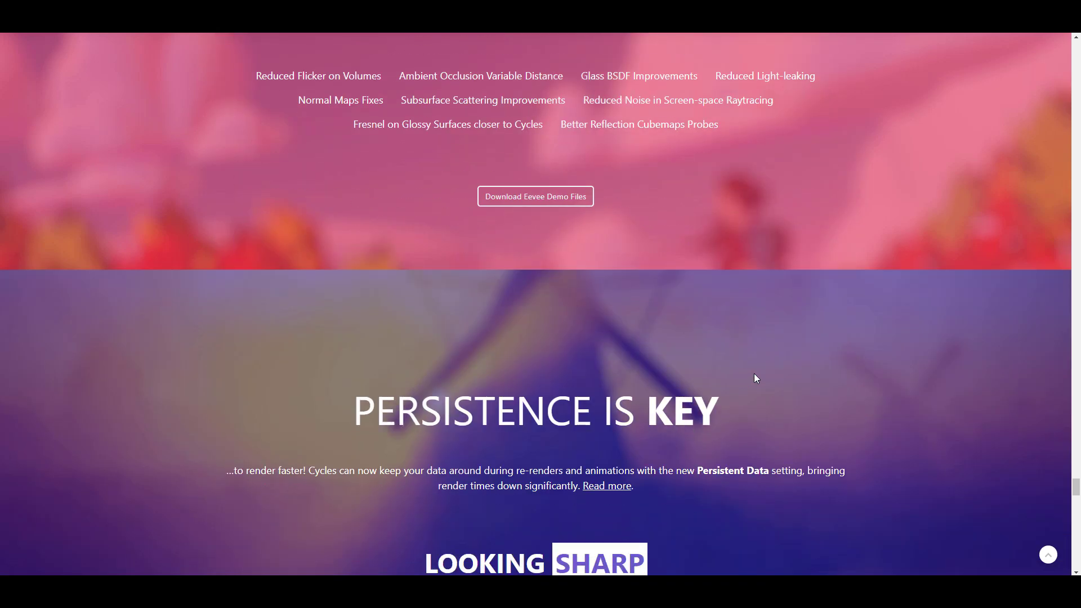
scroll(755, 374, "down", 7)
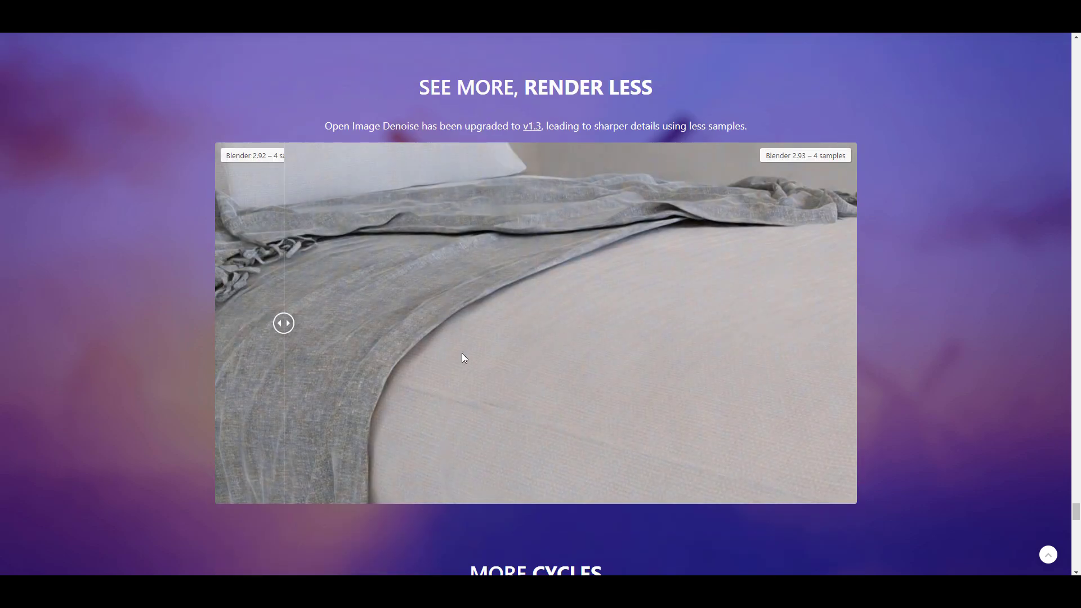
scroll(691, 363, "down", 14)
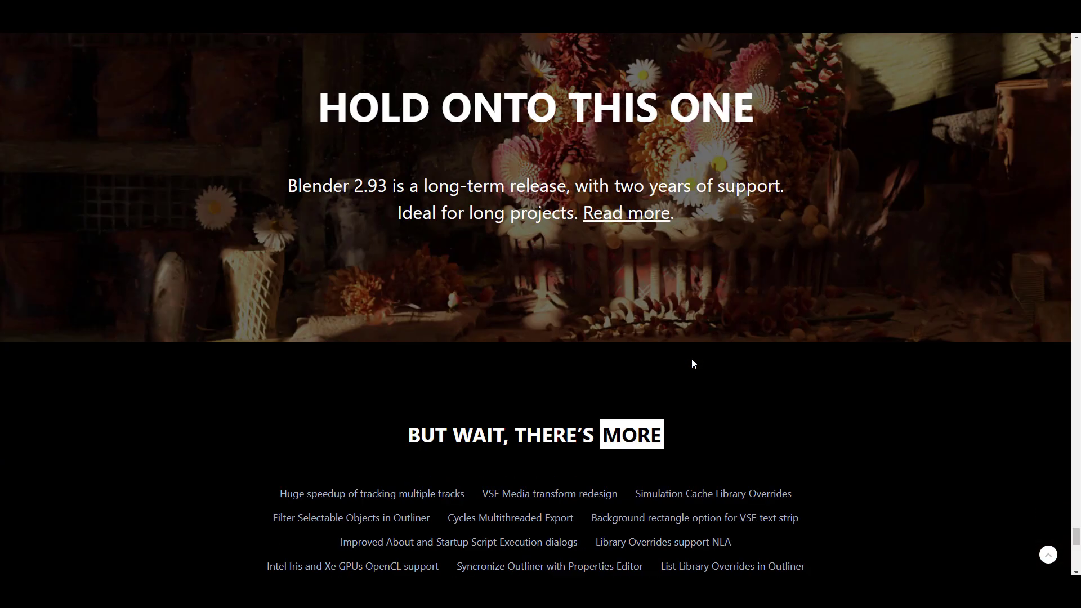
scroll(692, 360, "down", 4)
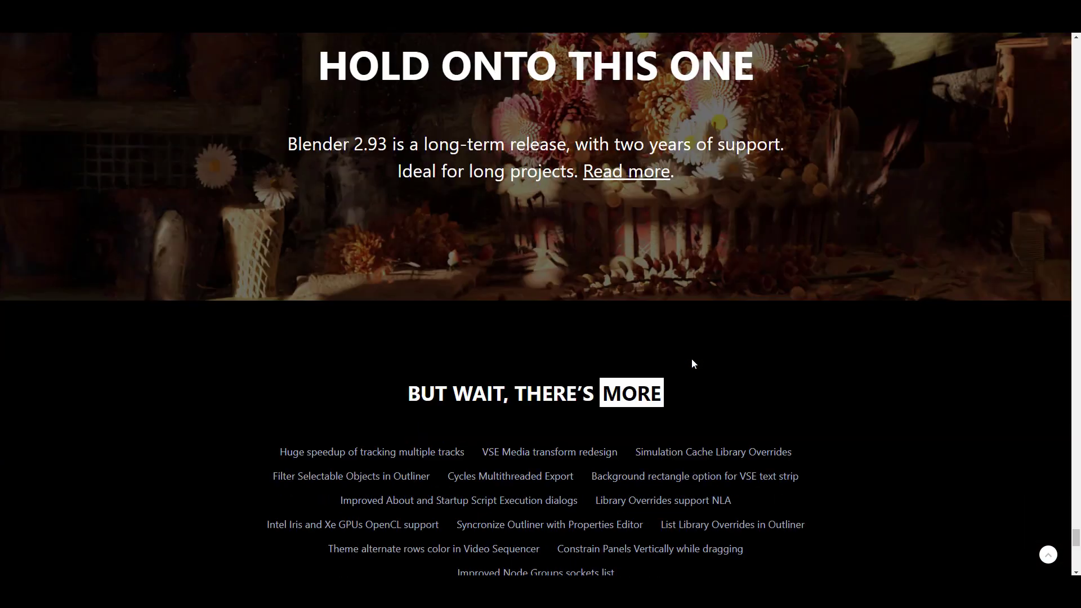
scroll(692, 361, "up", 7)
scroll(691, 359, "up", 20)
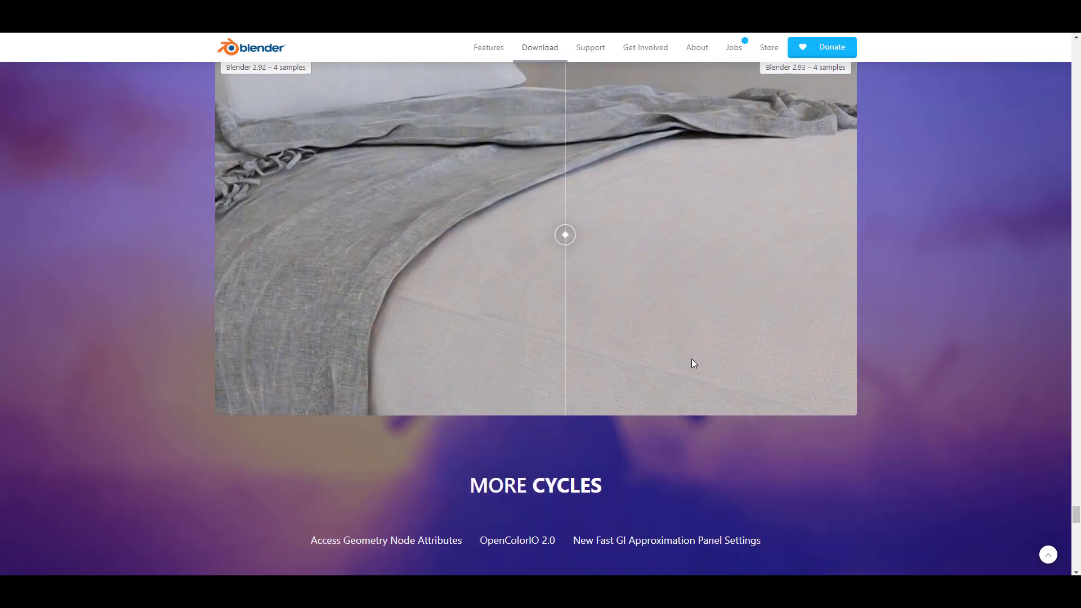